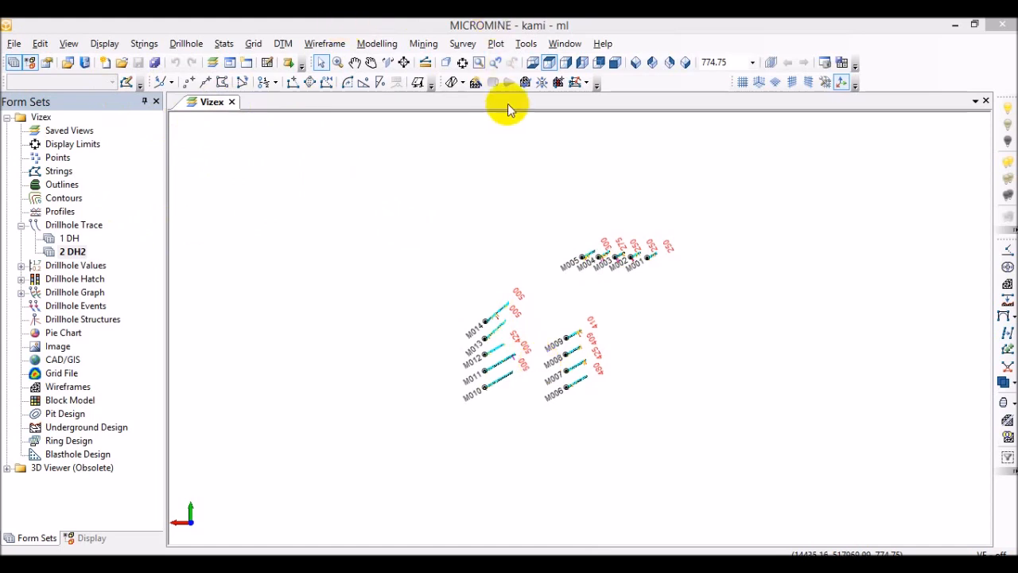
Step: Show the drillholes in plan view, and turn the coordinate grid on and off again
click(533, 63)
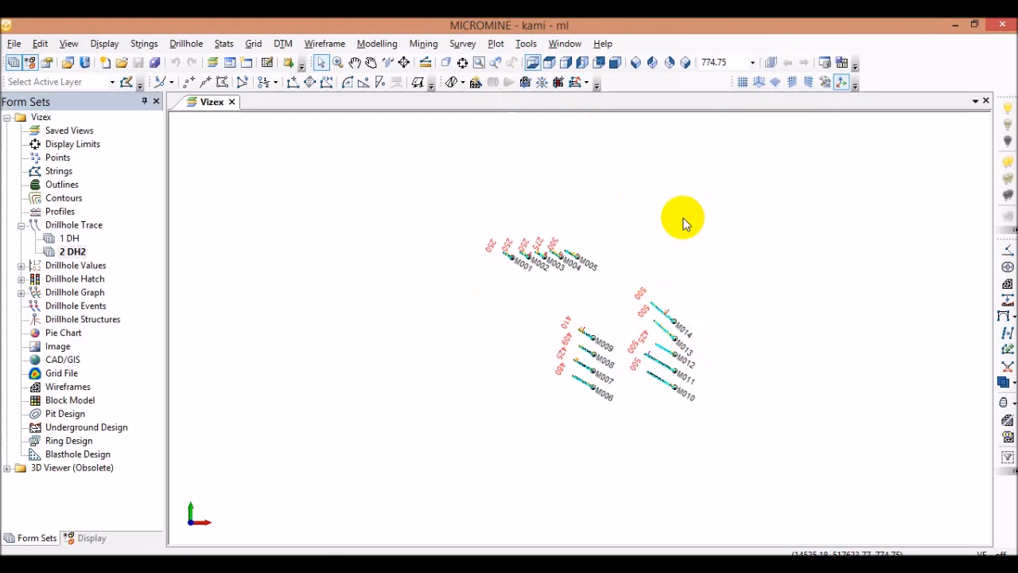
click(742, 84)
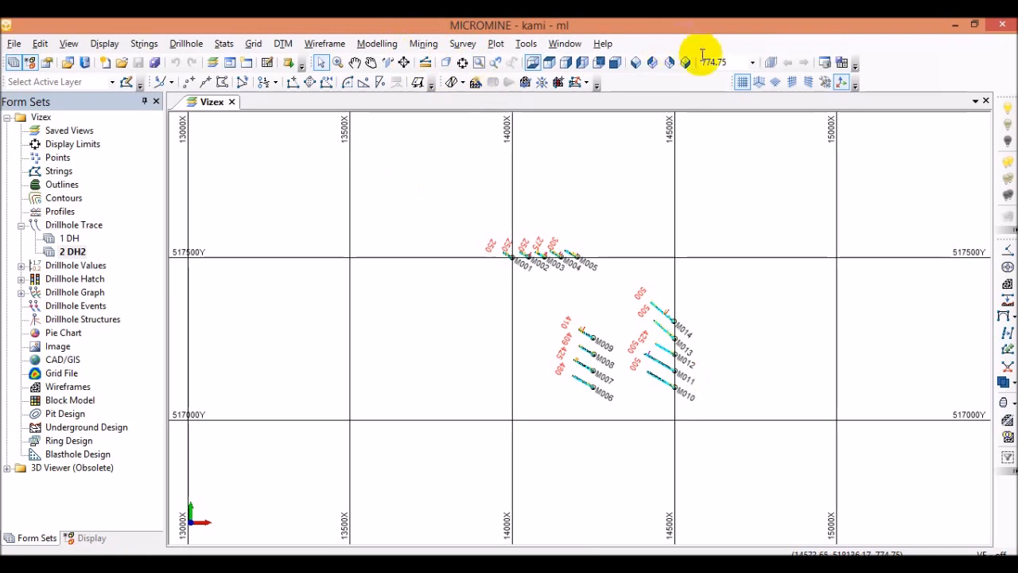
click(744, 87)
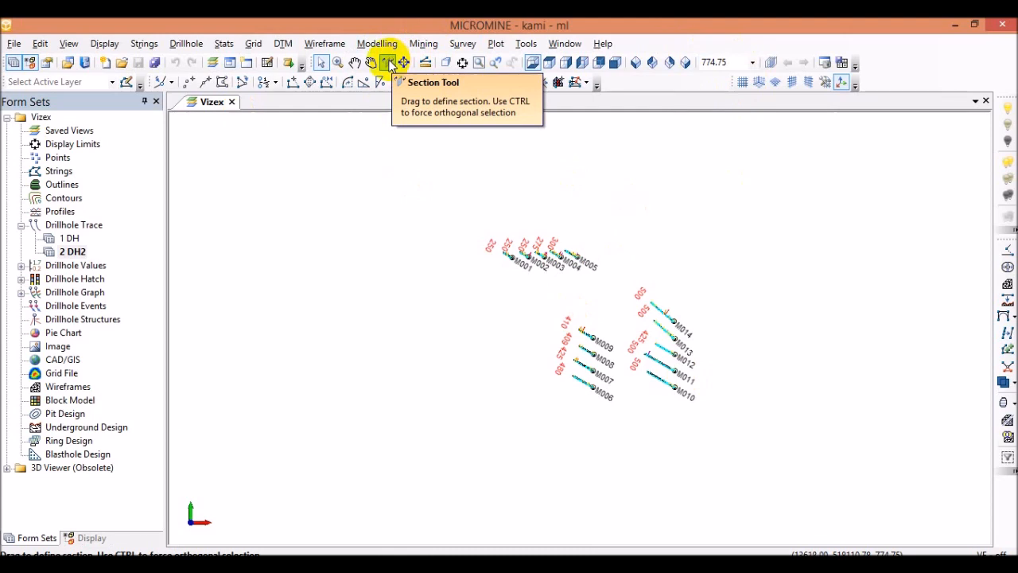
Step: Define a west–east vertical section through the northern drillhole row M001 to M005 and fit its traces in view
click(393, 65)
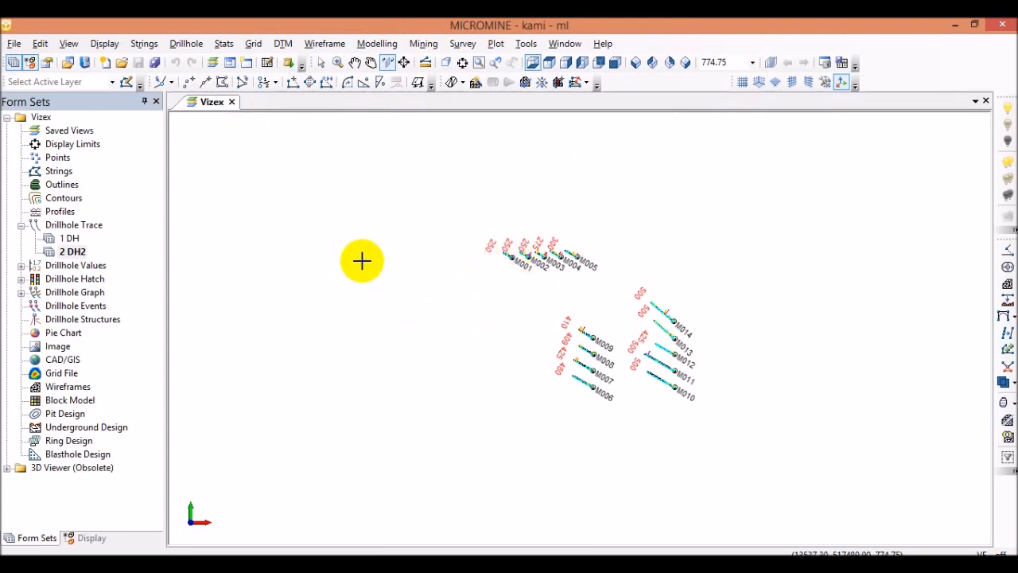
drag(362, 263, 675, 262)
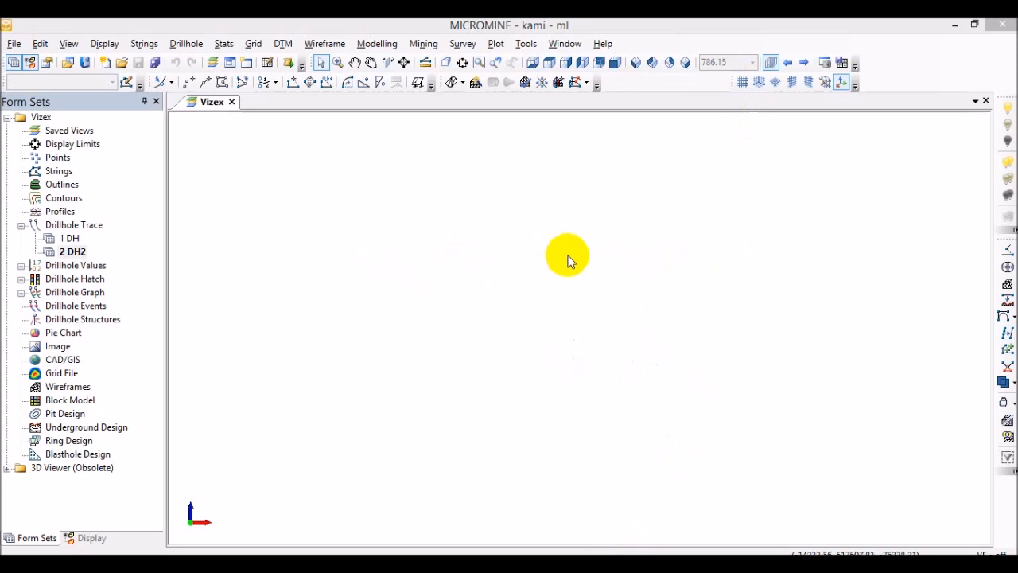
click(625, 269)
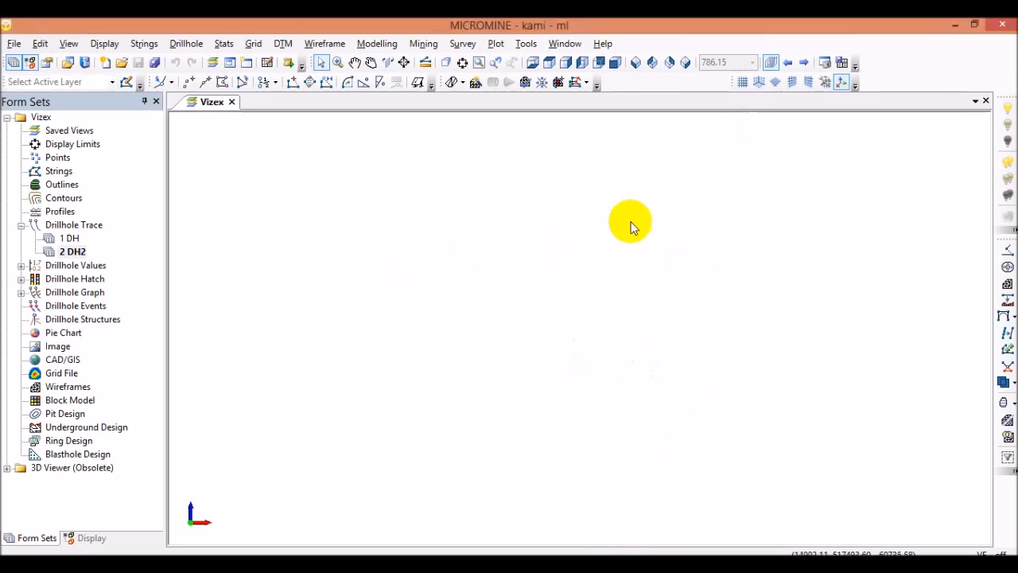
scroll(634, 220, down, 5)
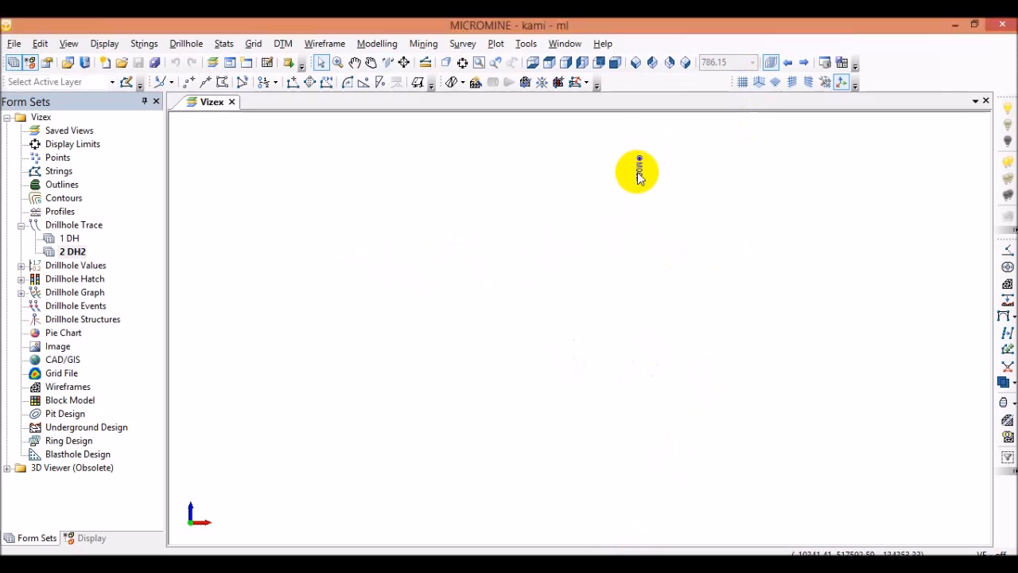
scroll(636, 163, up, 2)
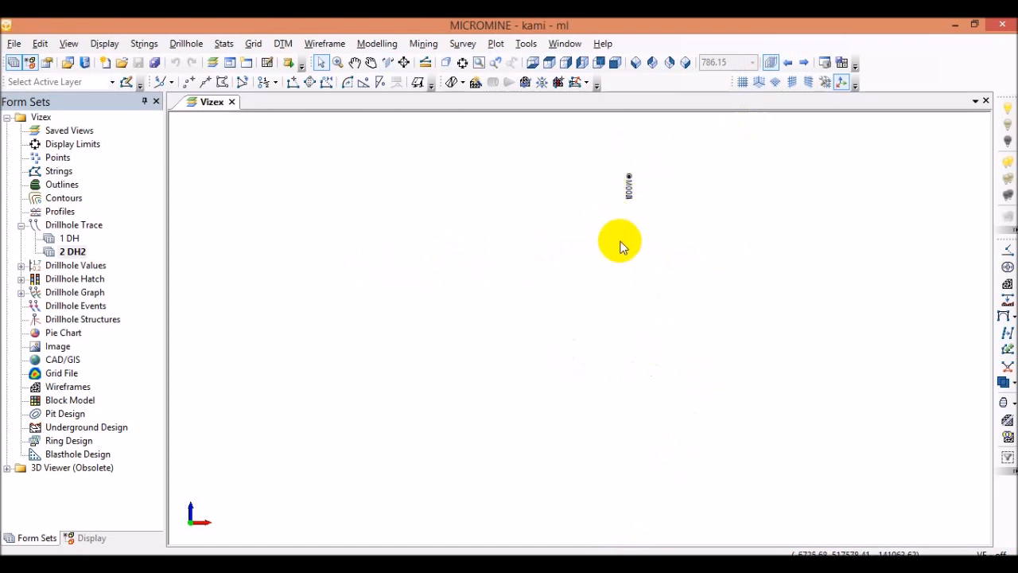
scroll(635, 183, up, 3)
scroll(615, 154, up, 4)
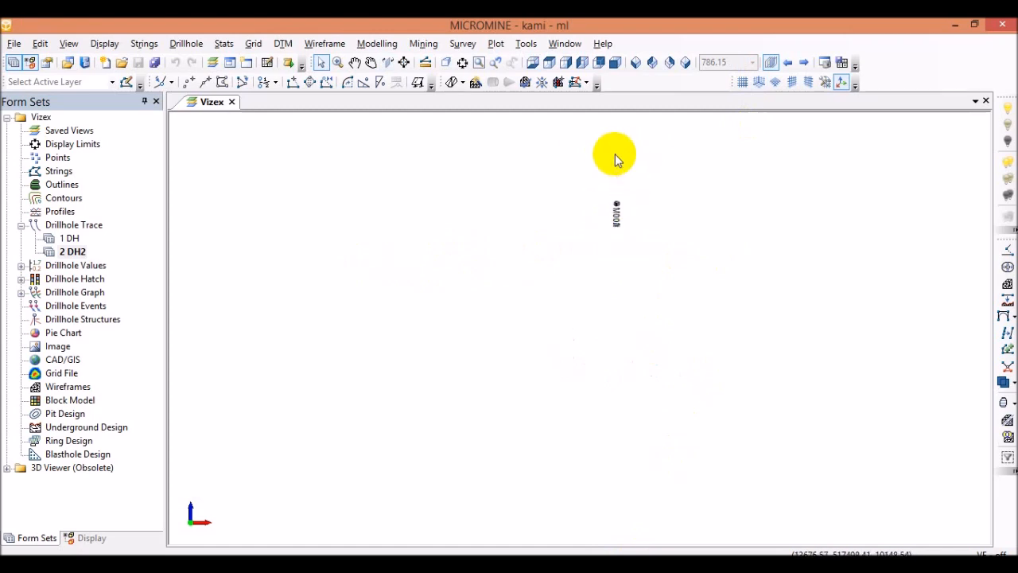
click(478, 62)
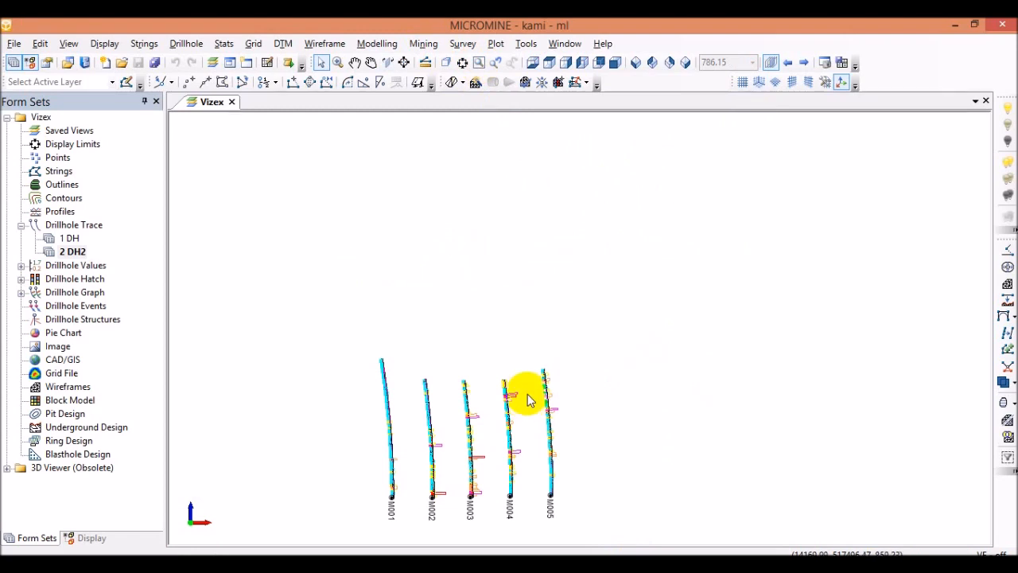
scroll(549, 293, down, 3)
scroll(499, 434, up, 3)
scroll(466, 364, up, 2)
scroll(425, 369, down, 2)
scroll(406, 404, up, 2)
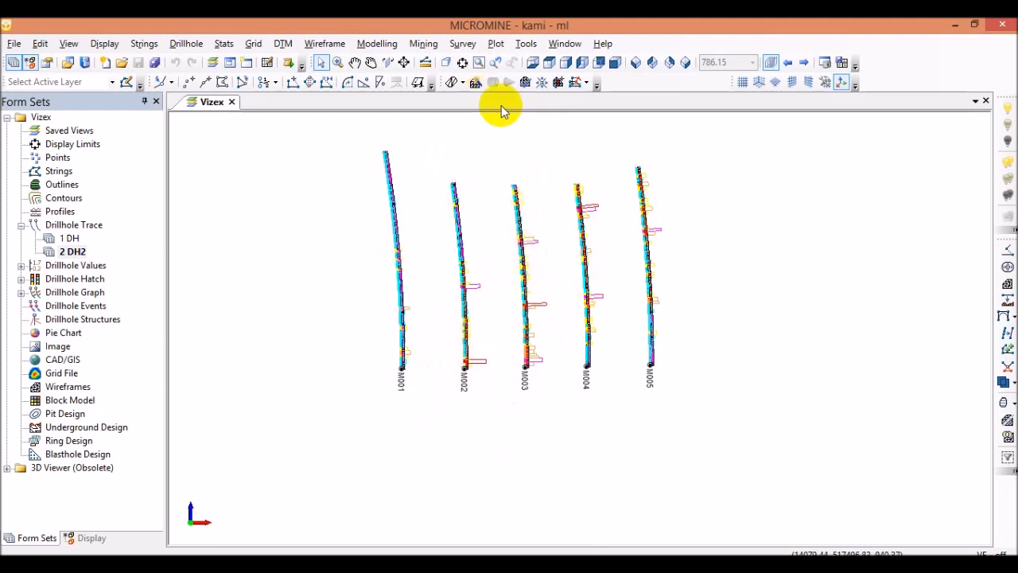
Step: Review the section's orthogonal, transform and 3D view display limits, and save and apply them as a new form titled SECTION1
click(462, 64)
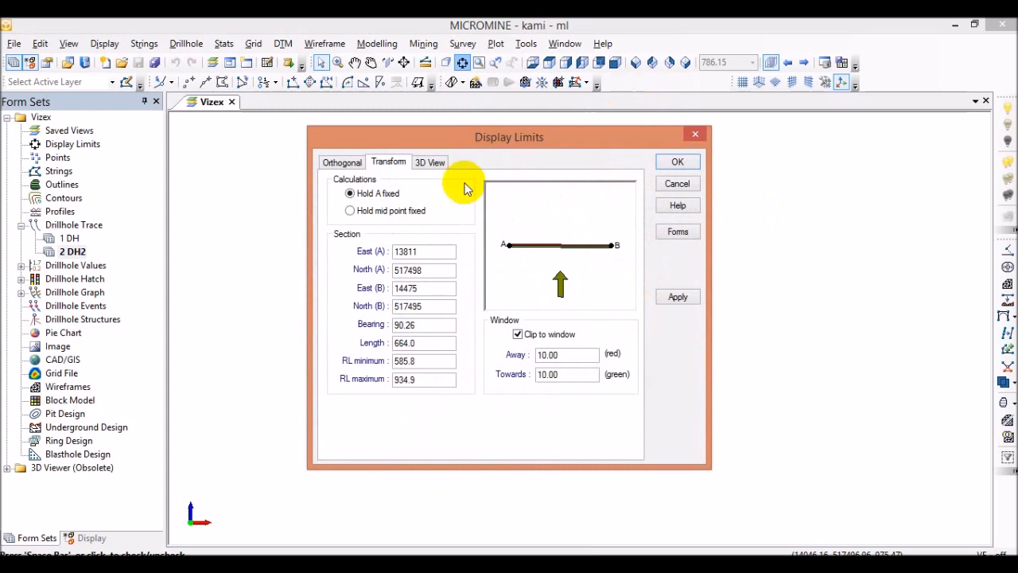
click(433, 163)
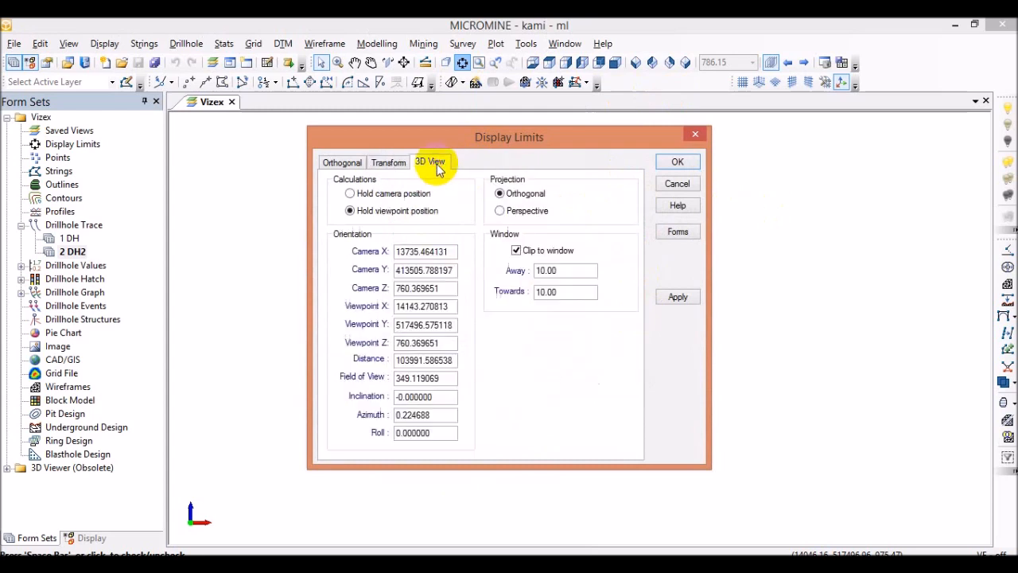
click(342, 162)
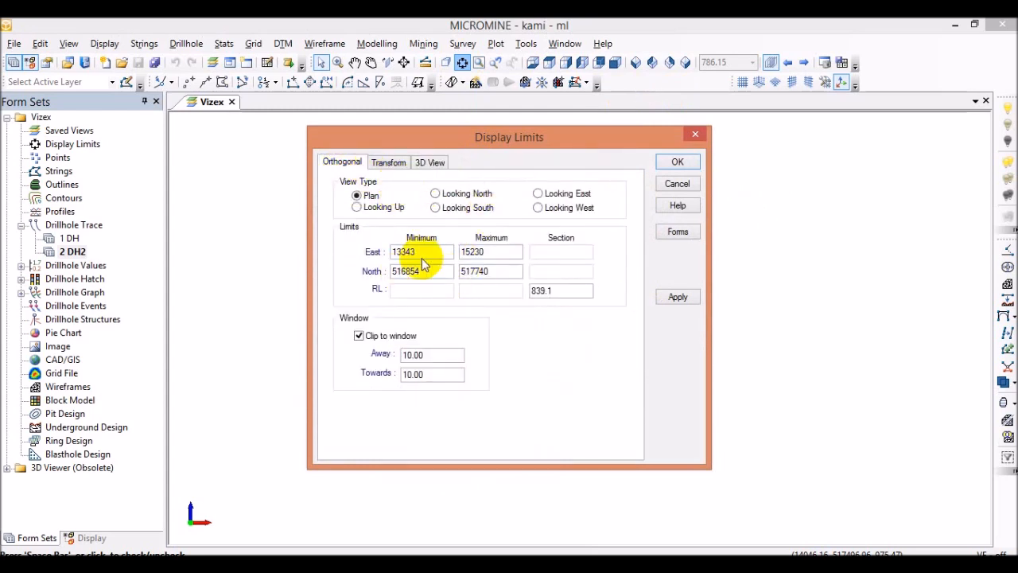
click(399, 165)
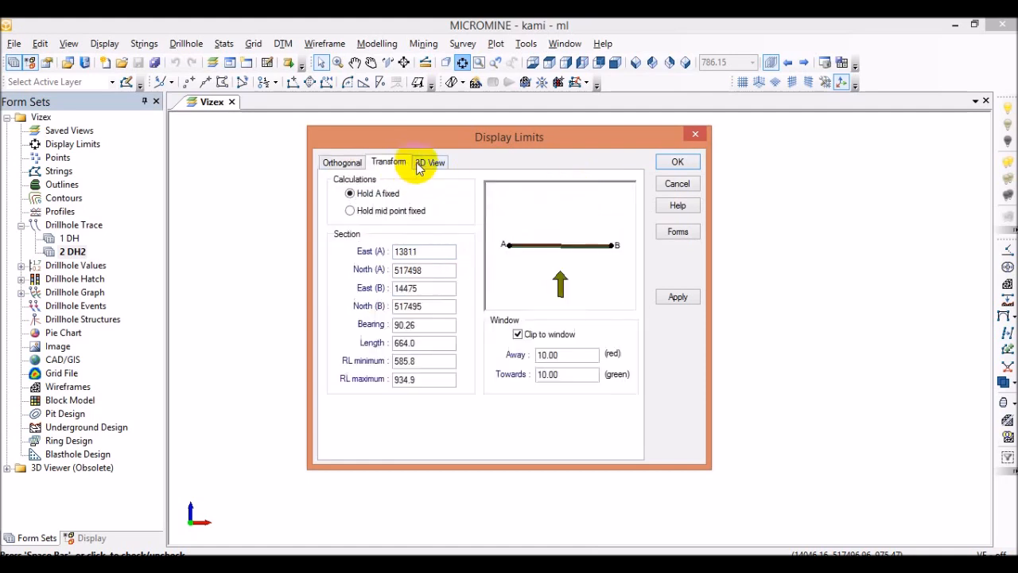
click(422, 162)
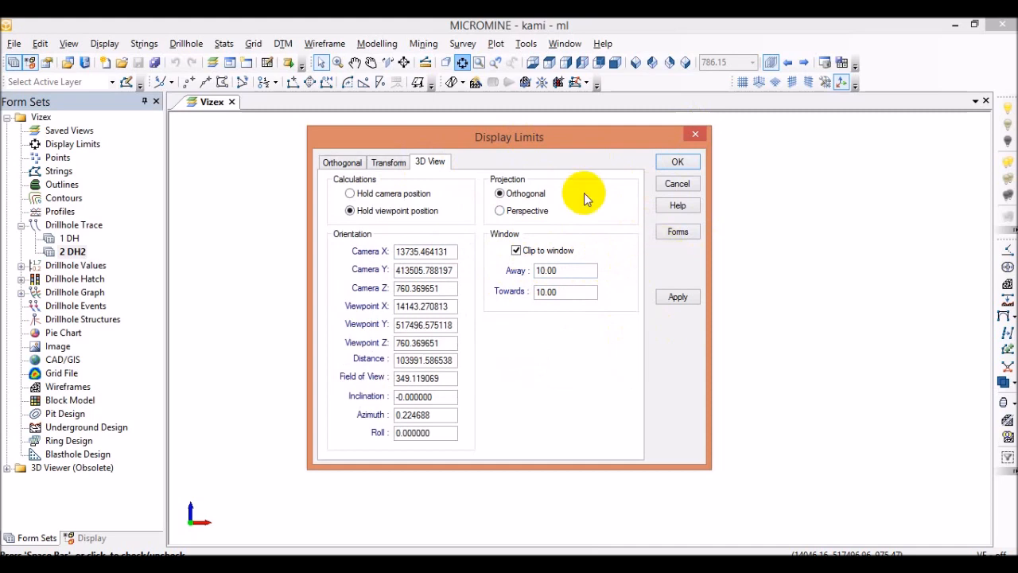
click(678, 236)
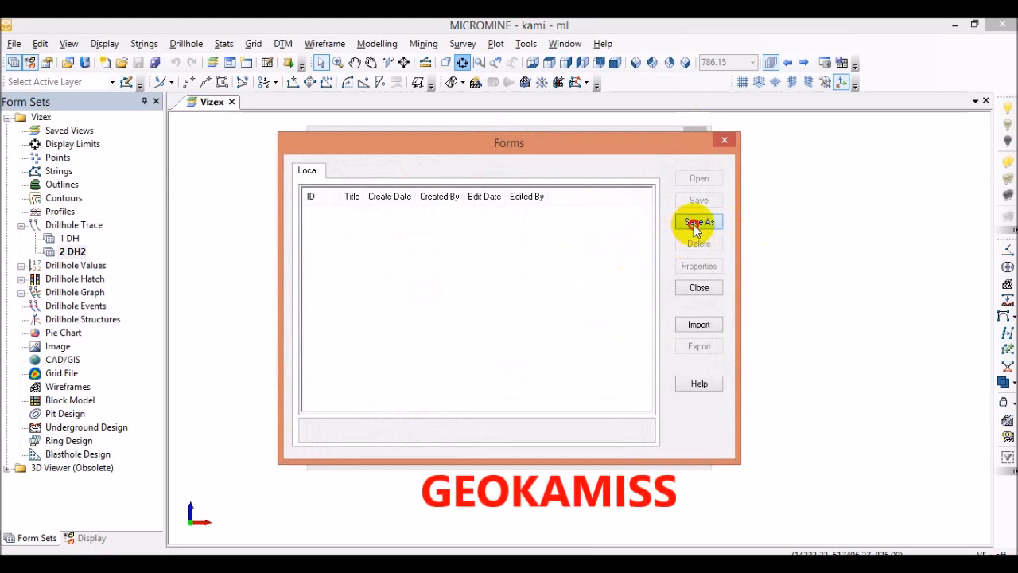
click(692, 226)
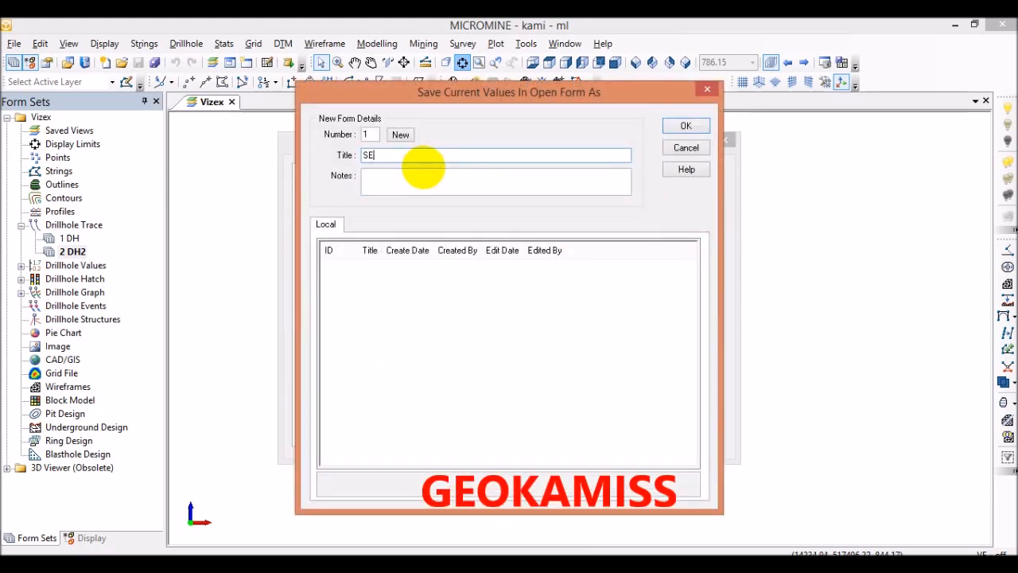
text(SECTION1)
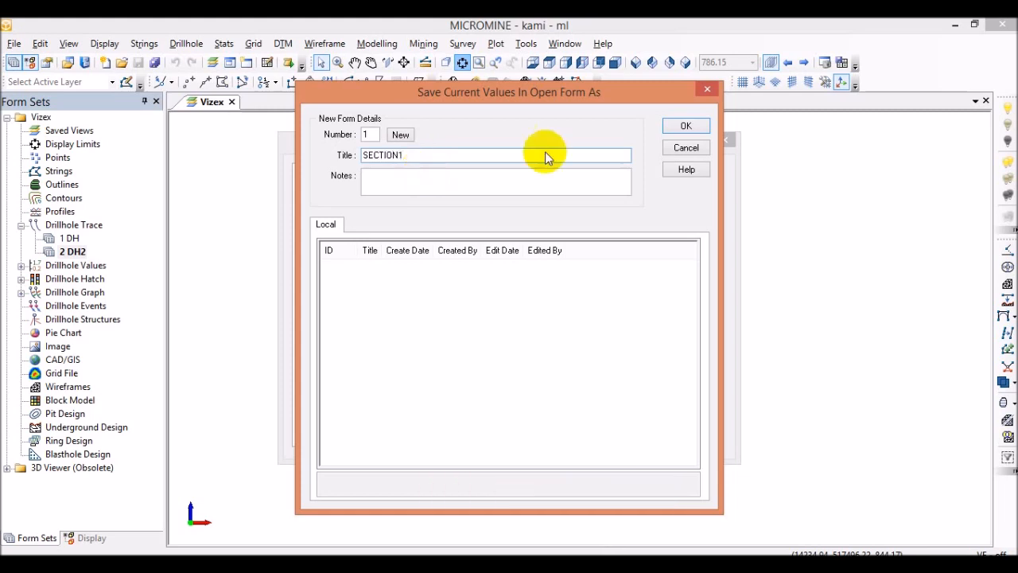
click(685, 129)
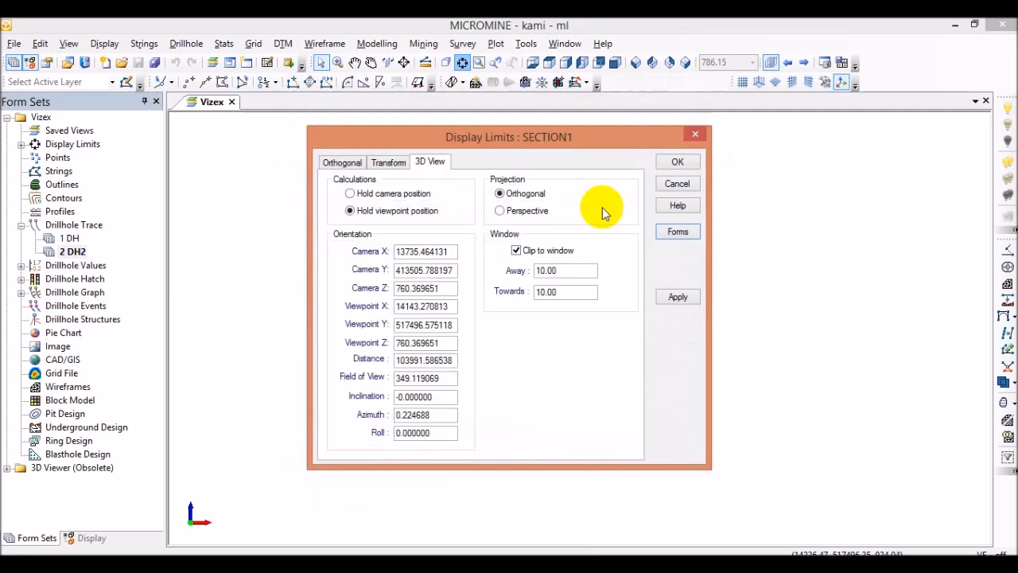
click(676, 296)
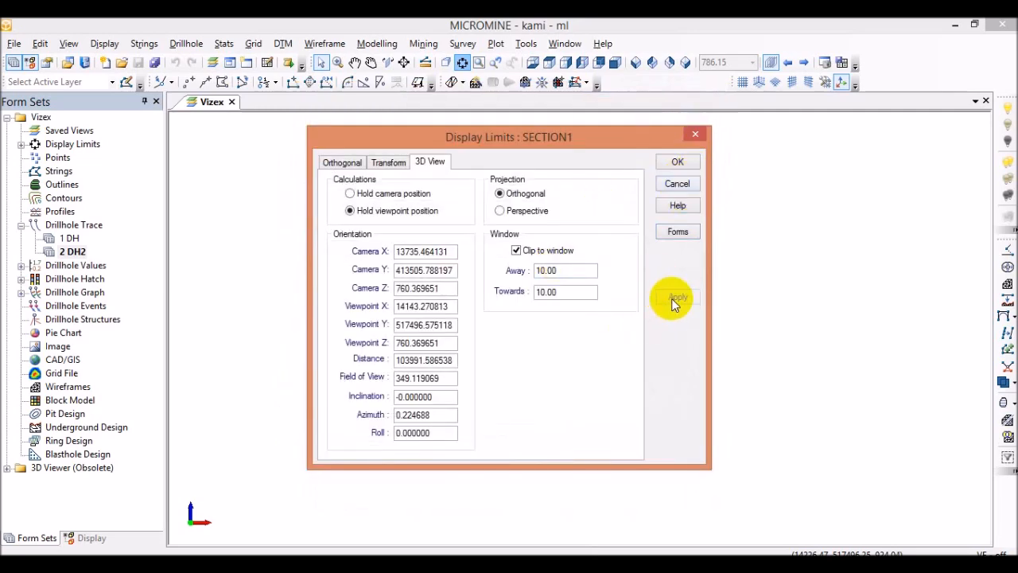
click(677, 163)
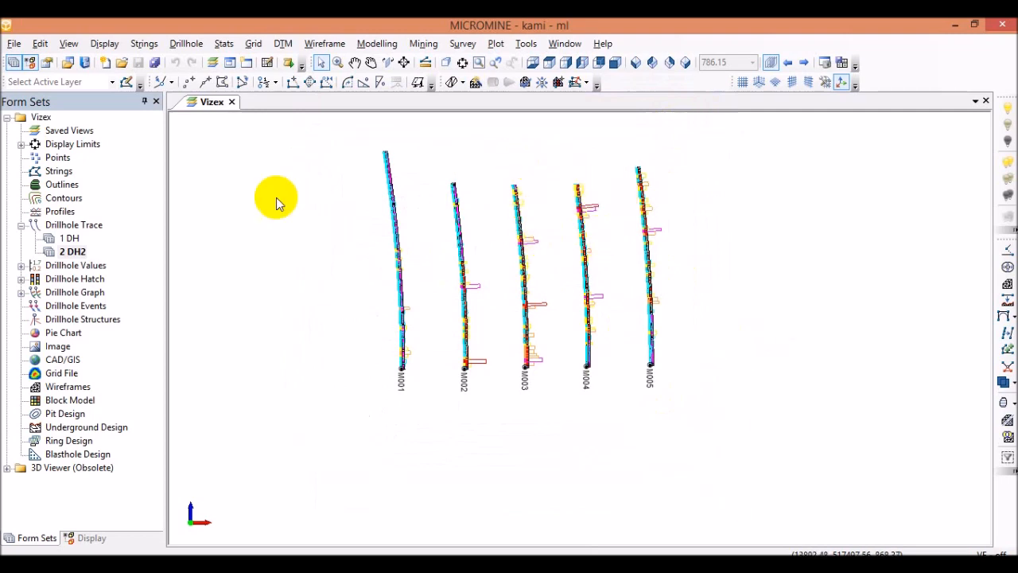
click(22, 145)
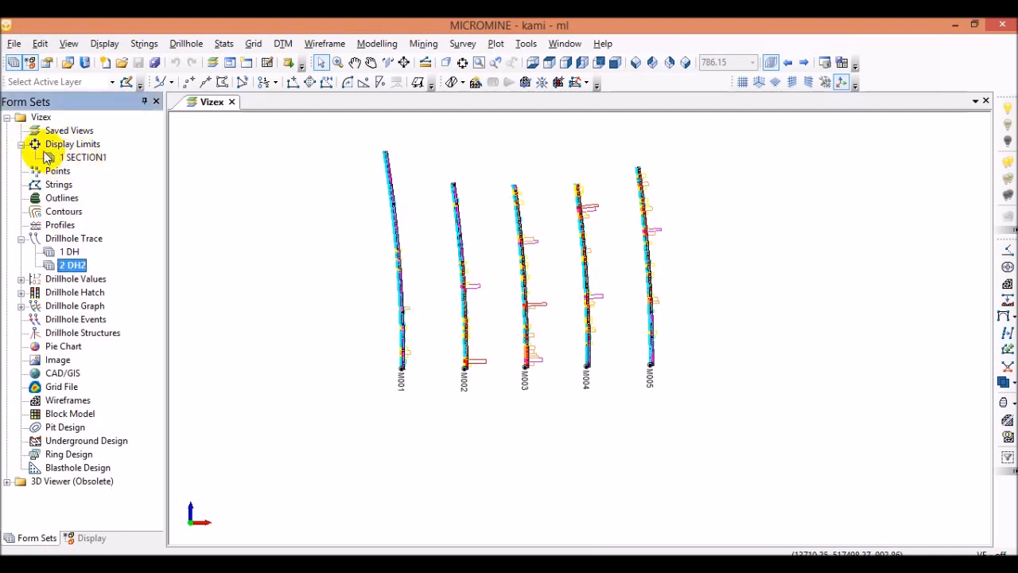
click(22, 146)
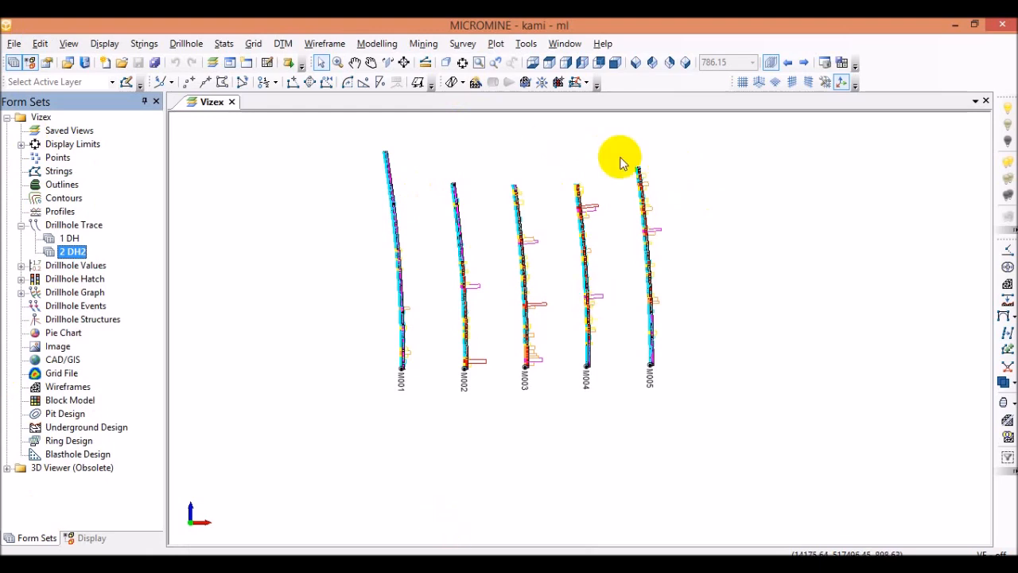
Step: Advance the view by two sections, inspecting the drillhole traces and ending on a close-up of M005
click(805, 63)
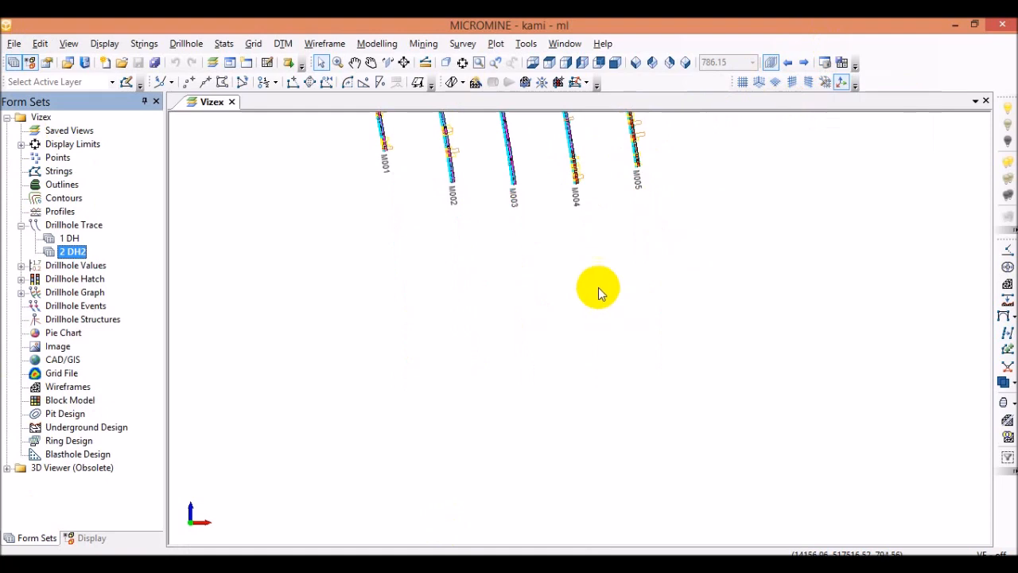
scroll(587, 261, down, 4)
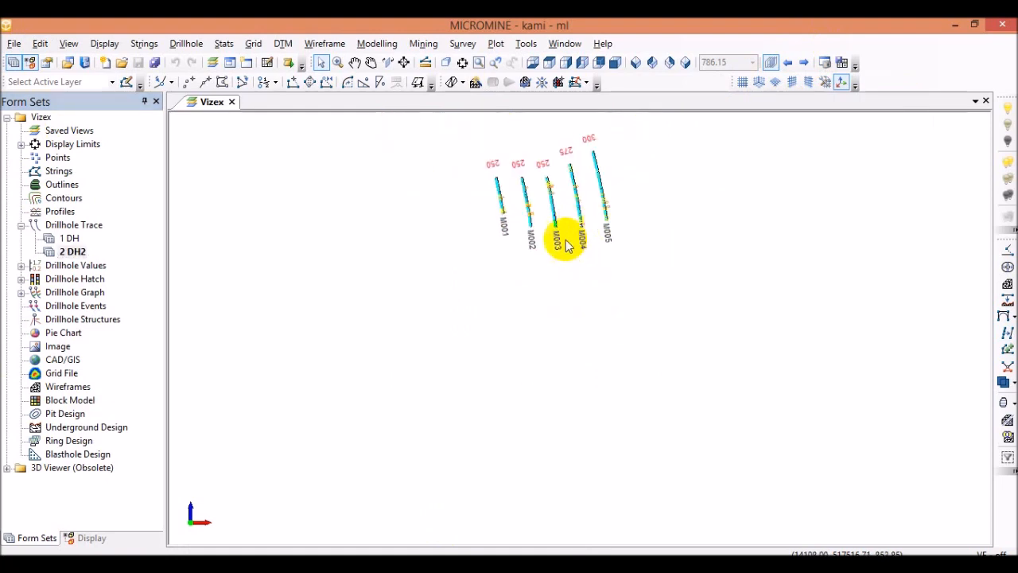
scroll(566, 235, up, 1)
scroll(554, 219, up, 2)
scroll(569, 214, down, 3)
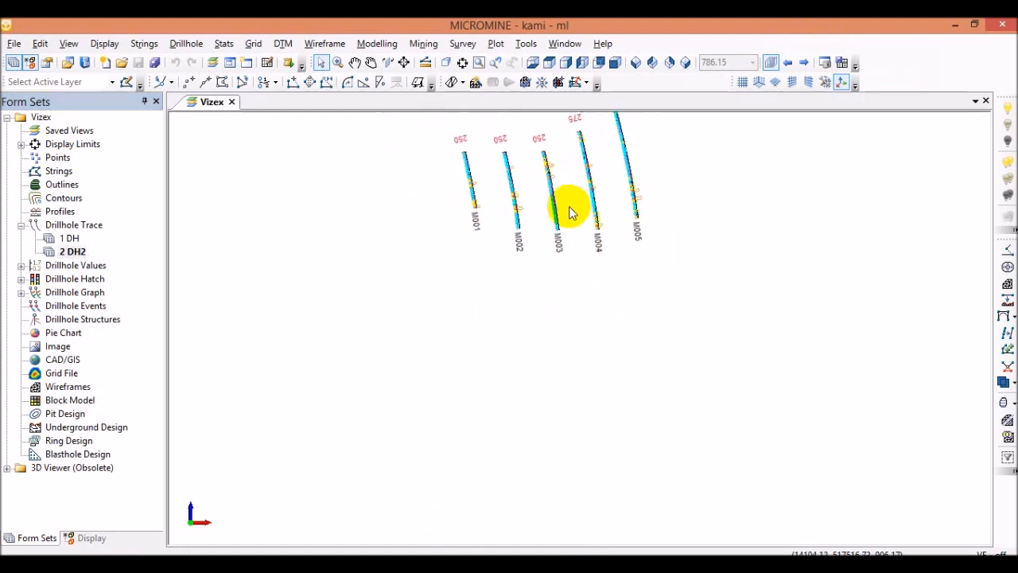
scroll(576, 219, up, 1)
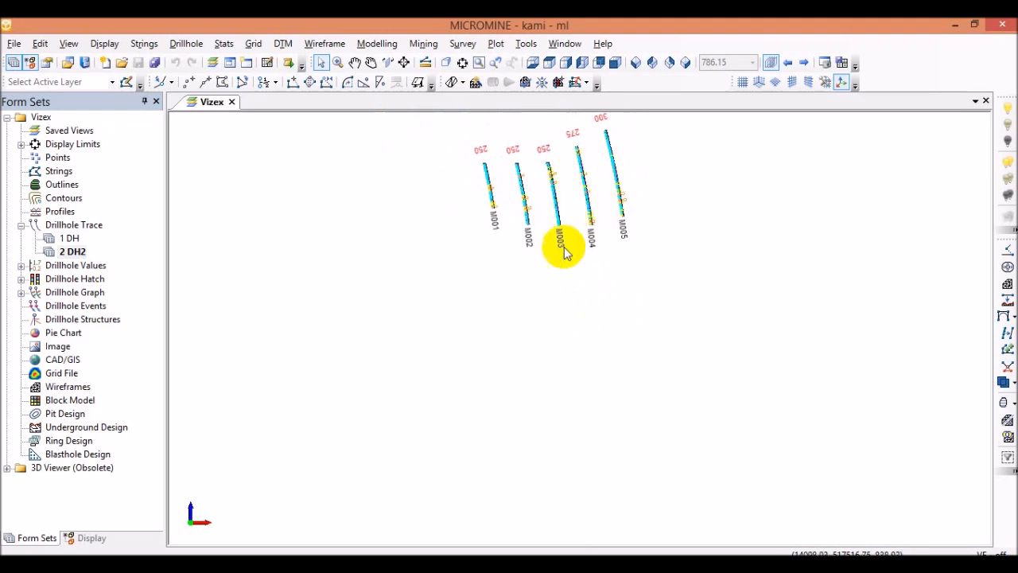
scroll(659, 329, up, 2)
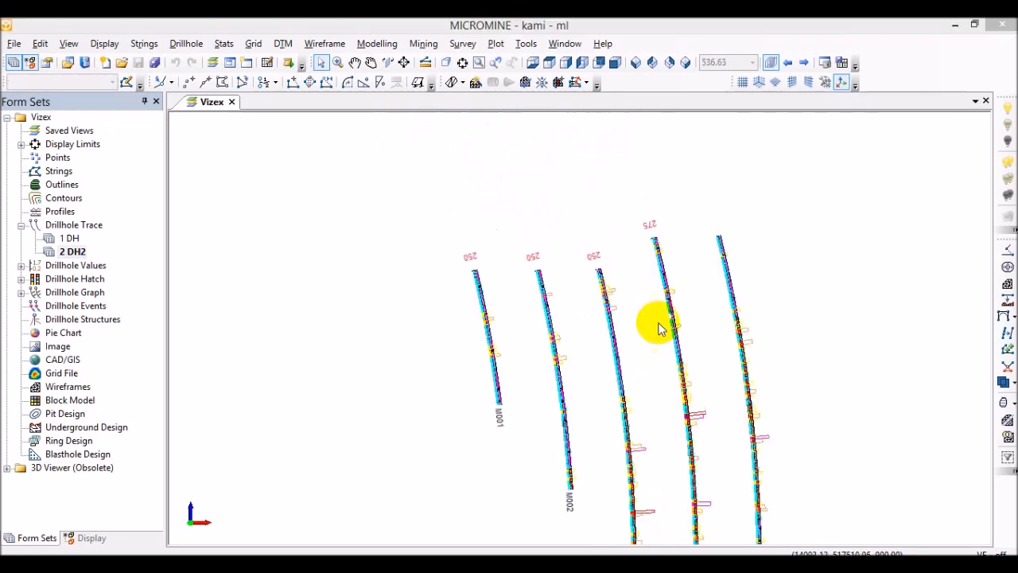
click(803, 63)
scroll(716, 219, up, 4)
scroll(720, 207, down, 1)
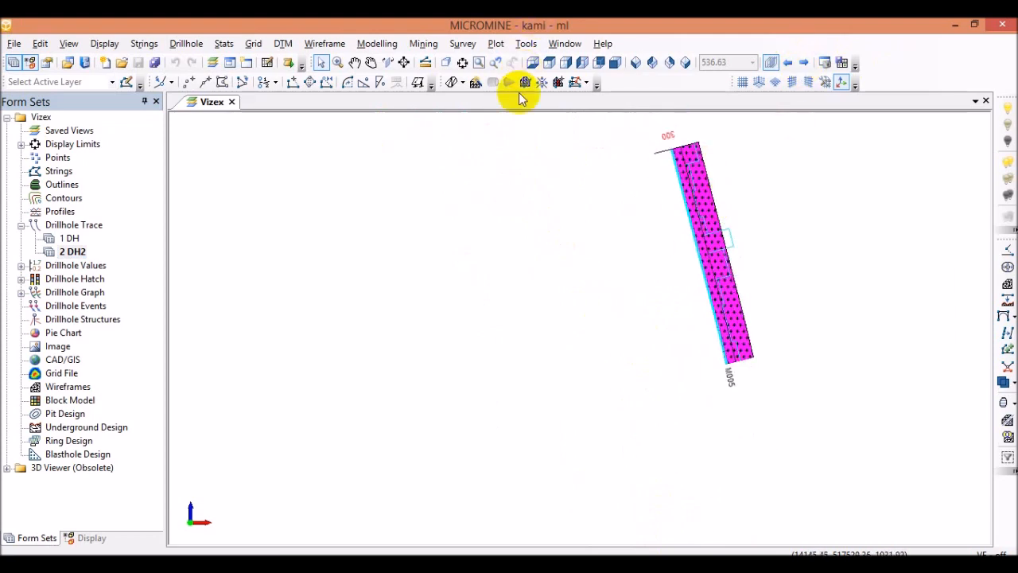
Step: Save the current section's display limits as form number 2 titled SECTION2 and apply them
click(462, 64)
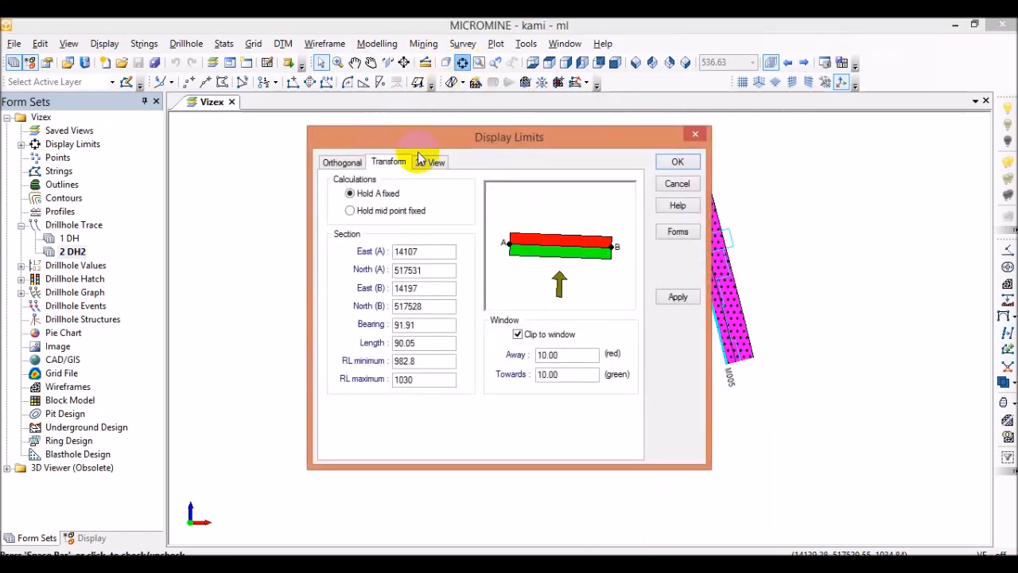
click(677, 234)
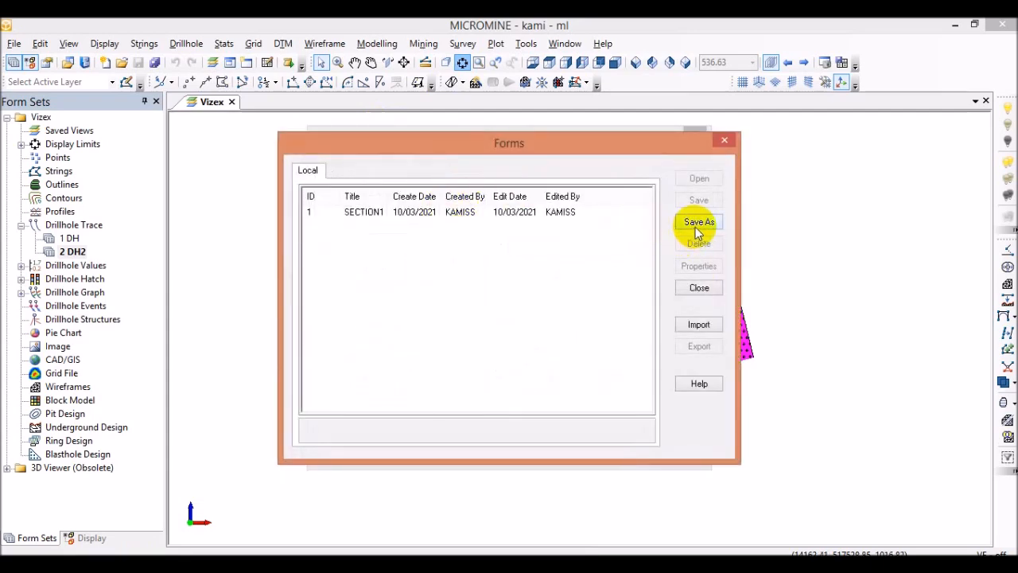
click(698, 225)
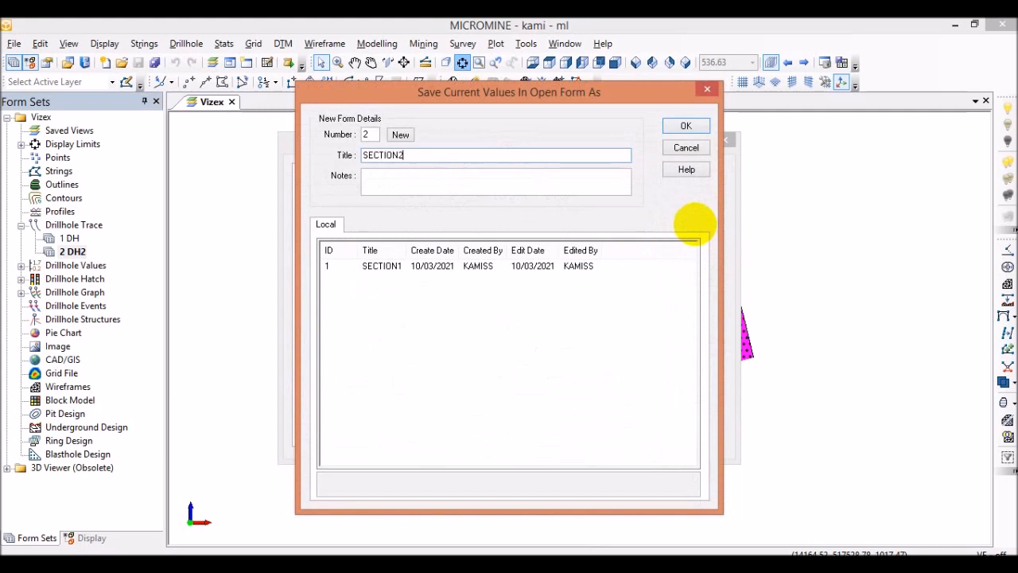
click(685, 127)
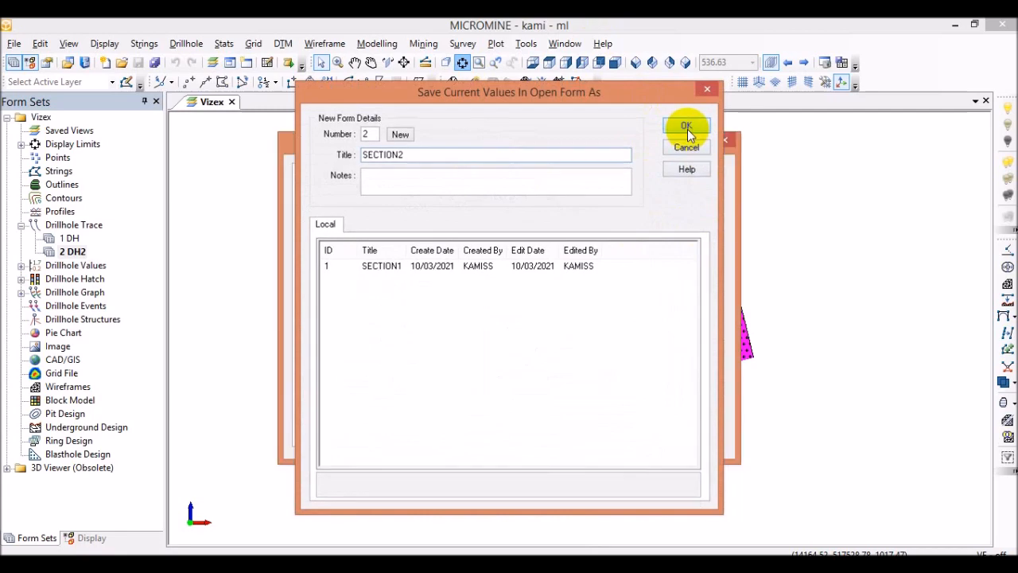
click(678, 294)
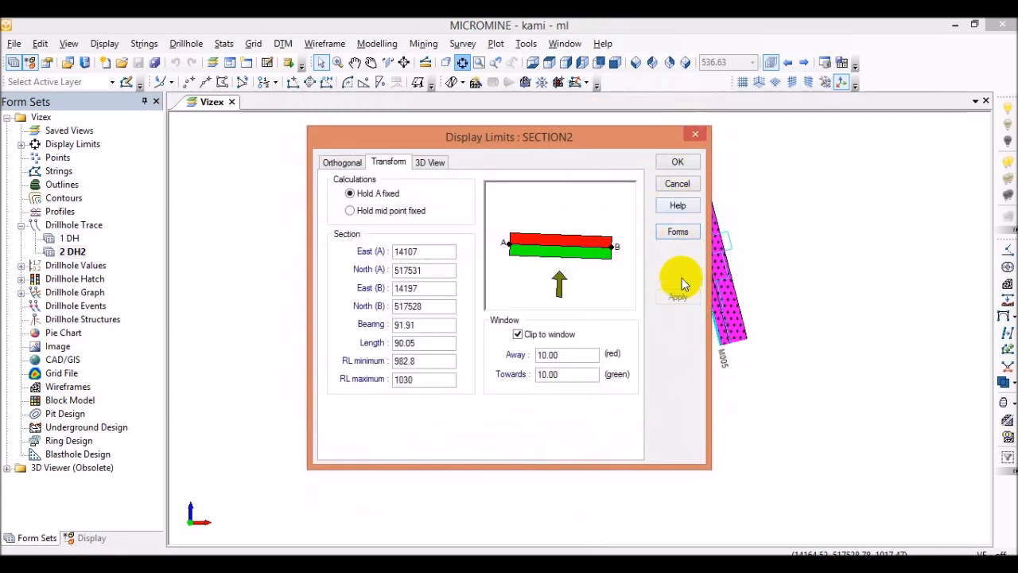
Step: Accept the SECTION2 display limits and step back through the sections to the one showing drillholes M001, M002 and M003
click(674, 163)
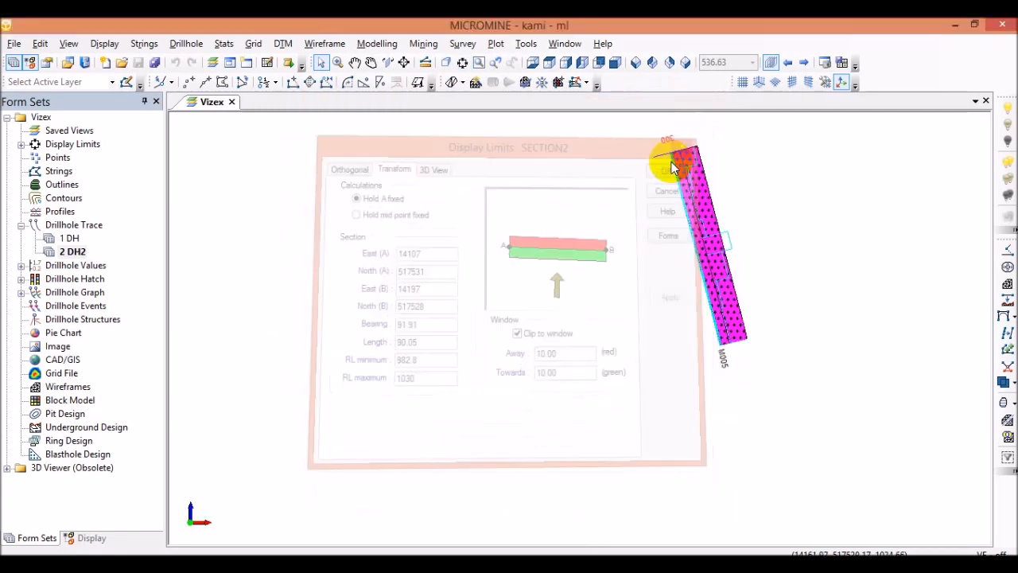
click(804, 63)
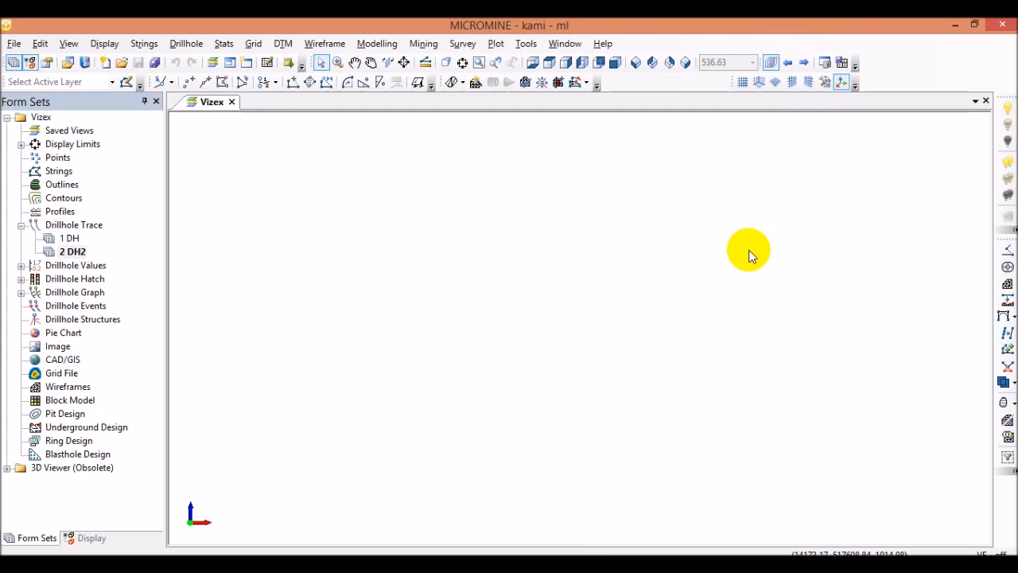
click(788, 64)
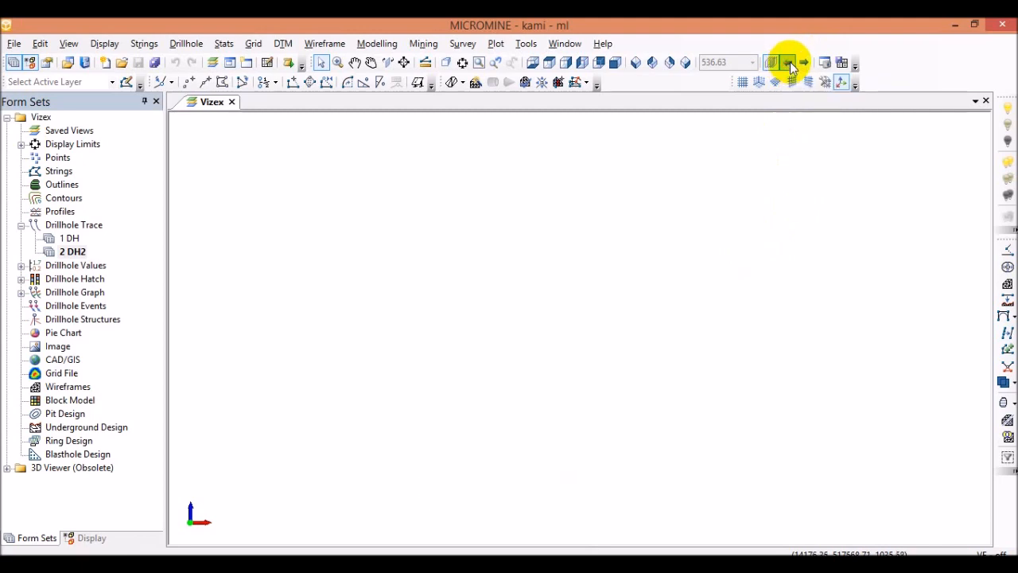
click(788, 63)
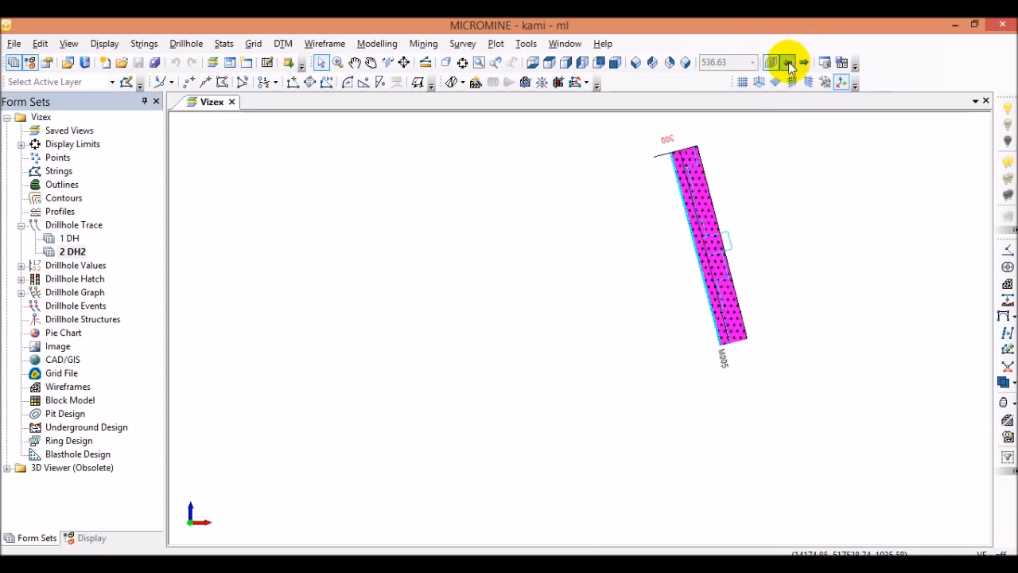
click(787, 64)
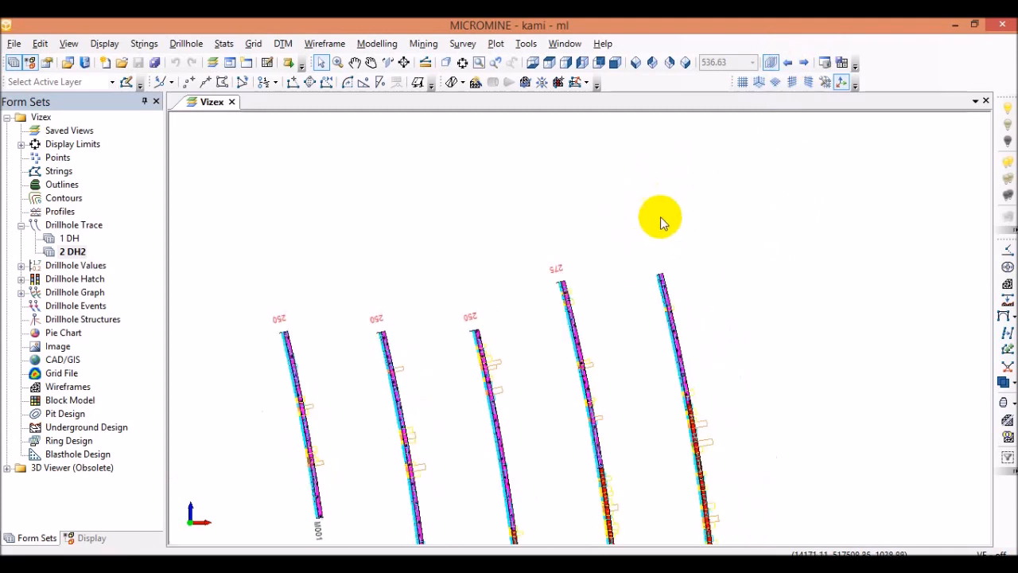
click(787, 64)
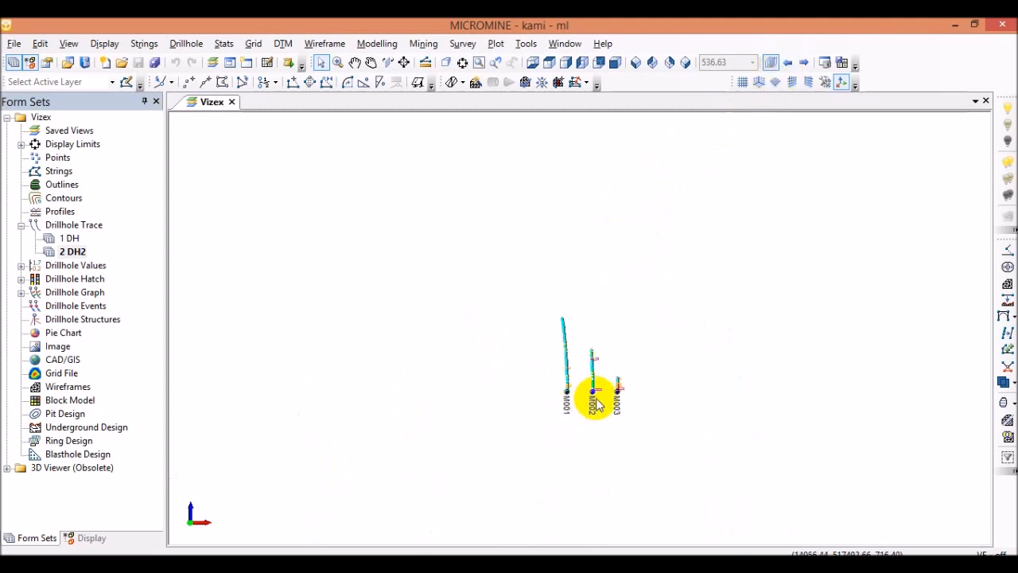
scroll(597, 404, up, 1)
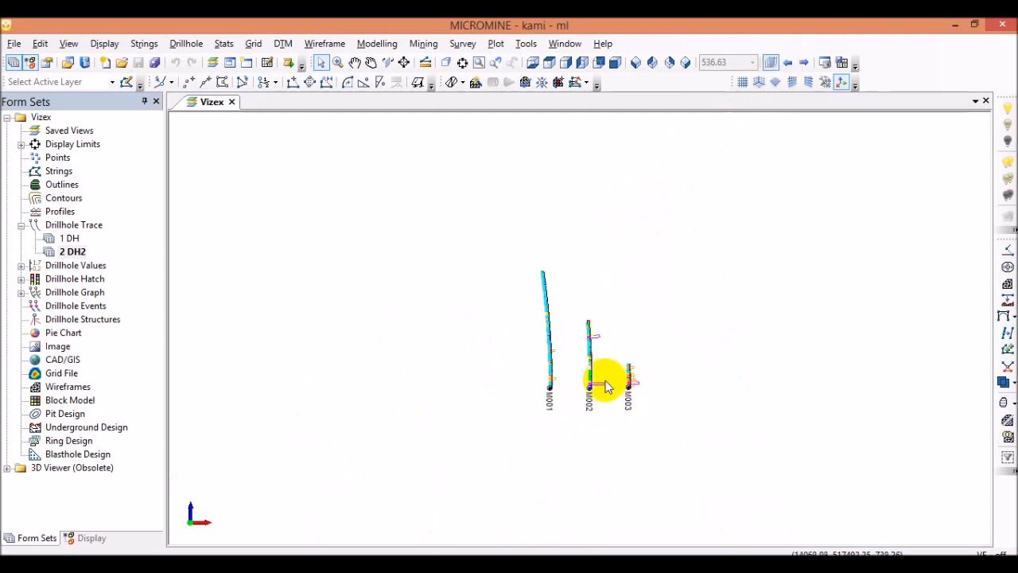
scroll(604, 386, up, 2)
scroll(566, 355, down, 1)
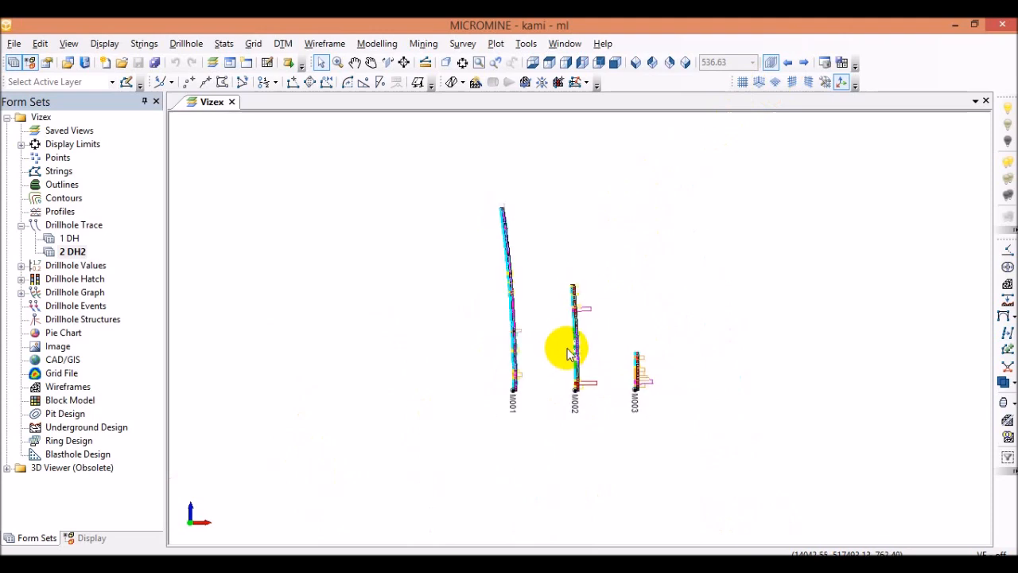
Step: Save the current section's display limits as form number 3 titled SECTION3 and accept them
click(462, 64)
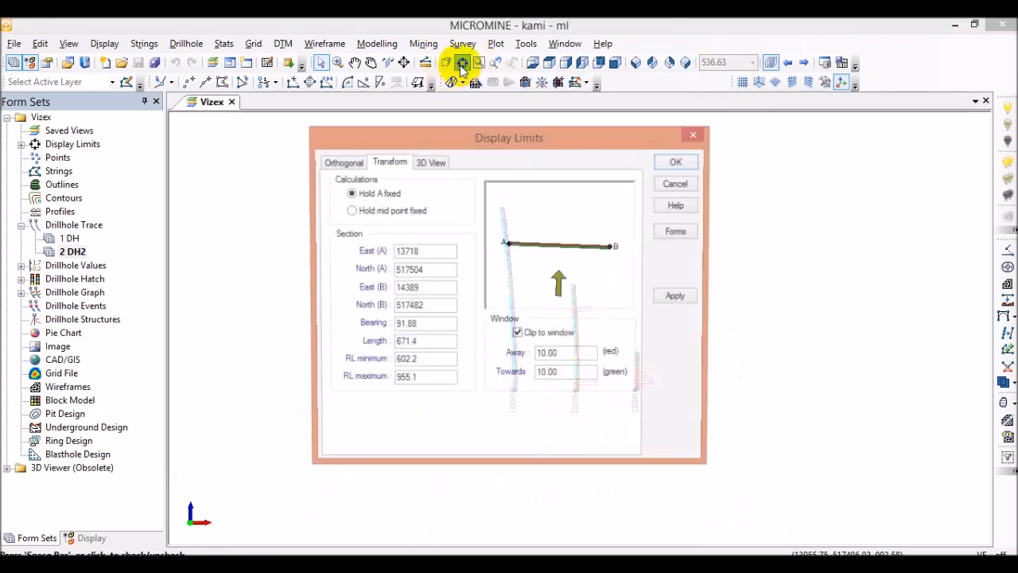
click(676, 237)
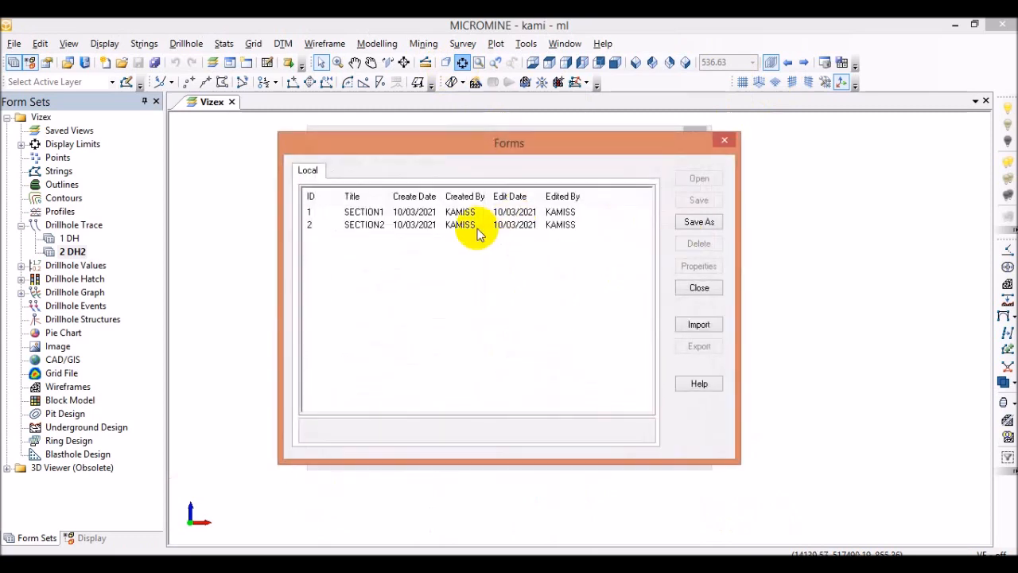
click(699, 224)
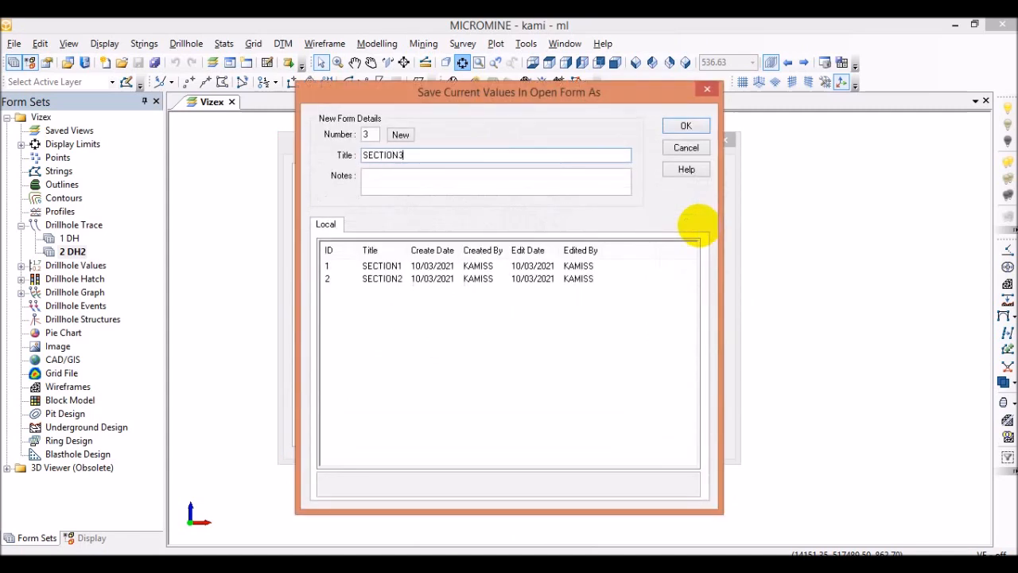
text(SECTION3)
click(685, 126)
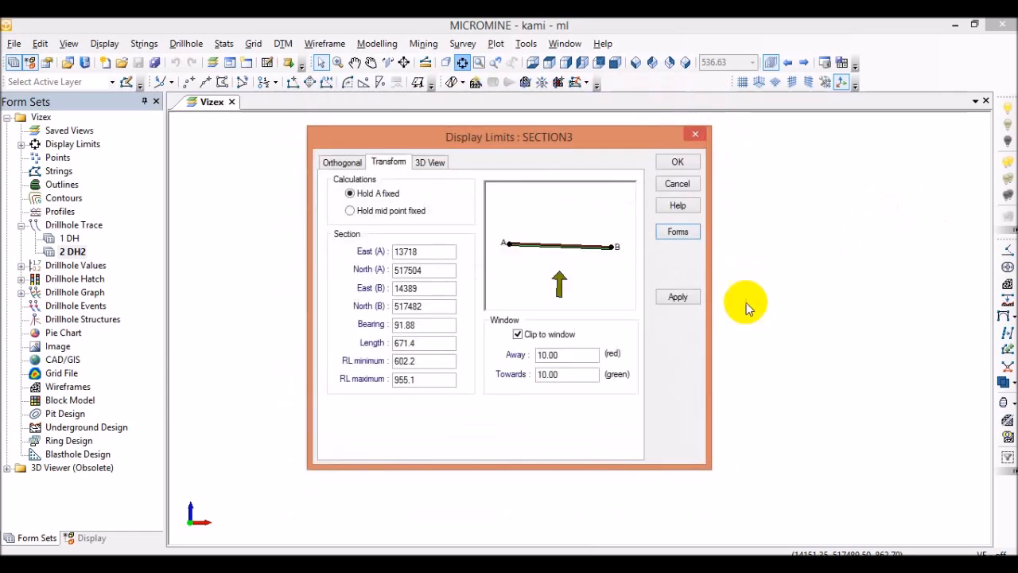
click(677, 162)
Step: Step back through the sections to the one cutting drillholes M009 and M013
click(788, 64)
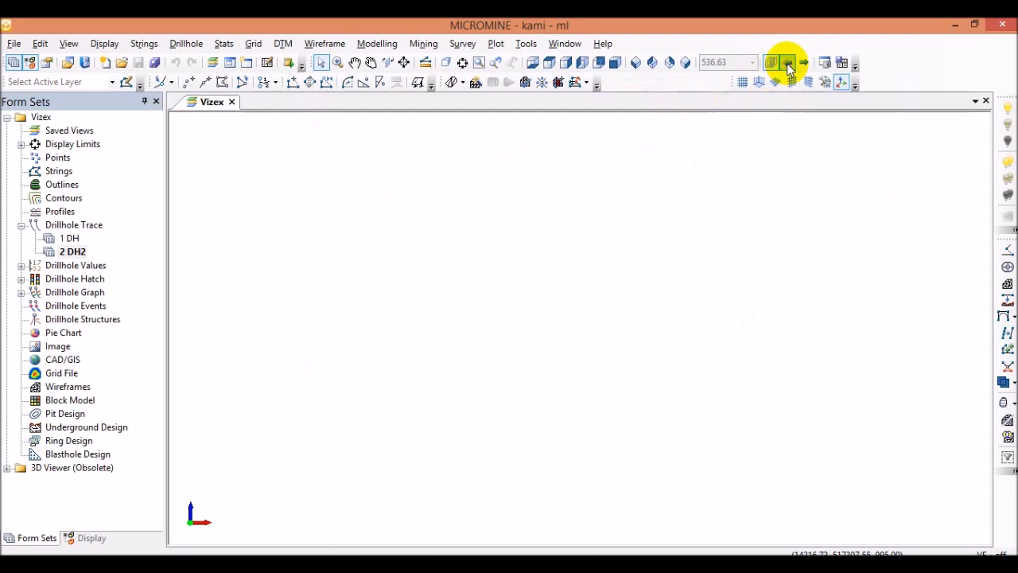
click(788, 64)
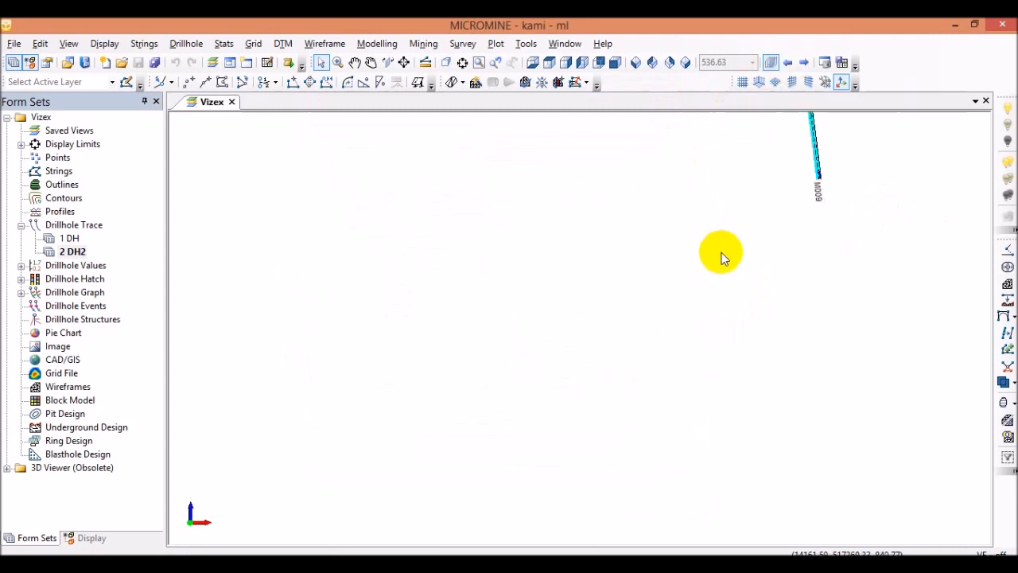
scroll(713, 256, down, 8)
scroll(729, 216, up, 3)
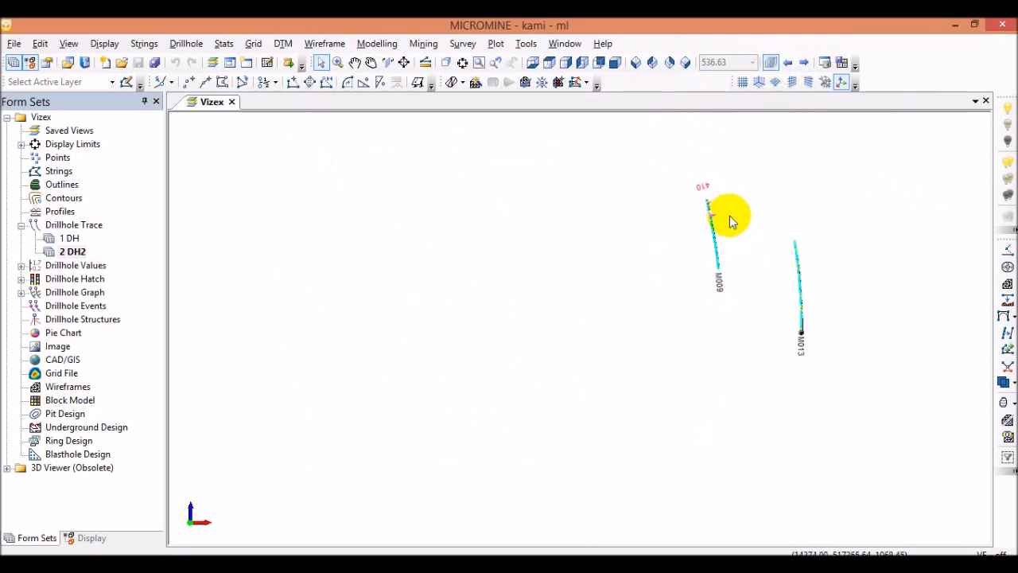
scroll(730, 219, up, 2)
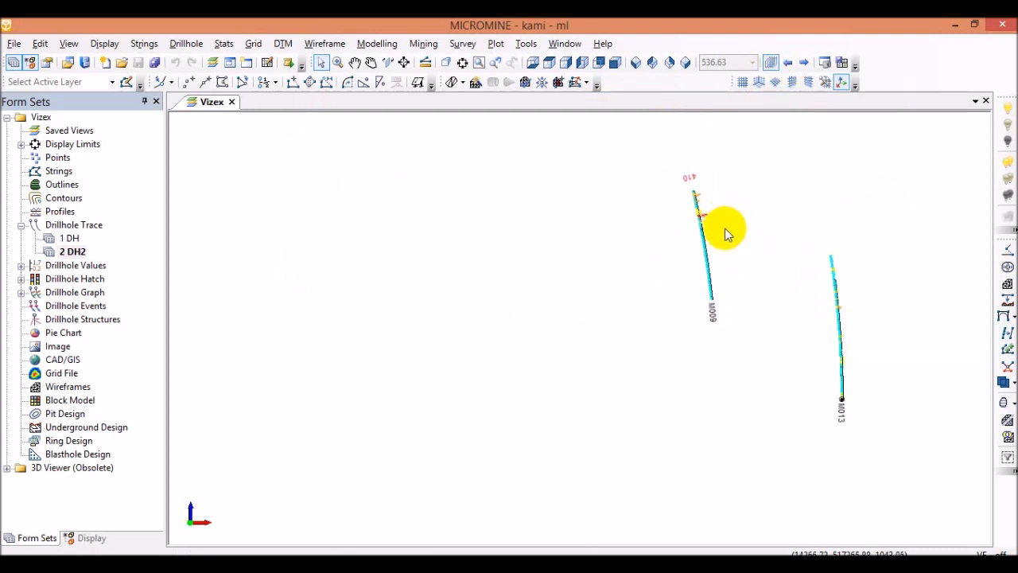
Step: Save the display limits of the M009 and M013 section as form number 4 titled SECTION4 and apply them
click(463, 63)
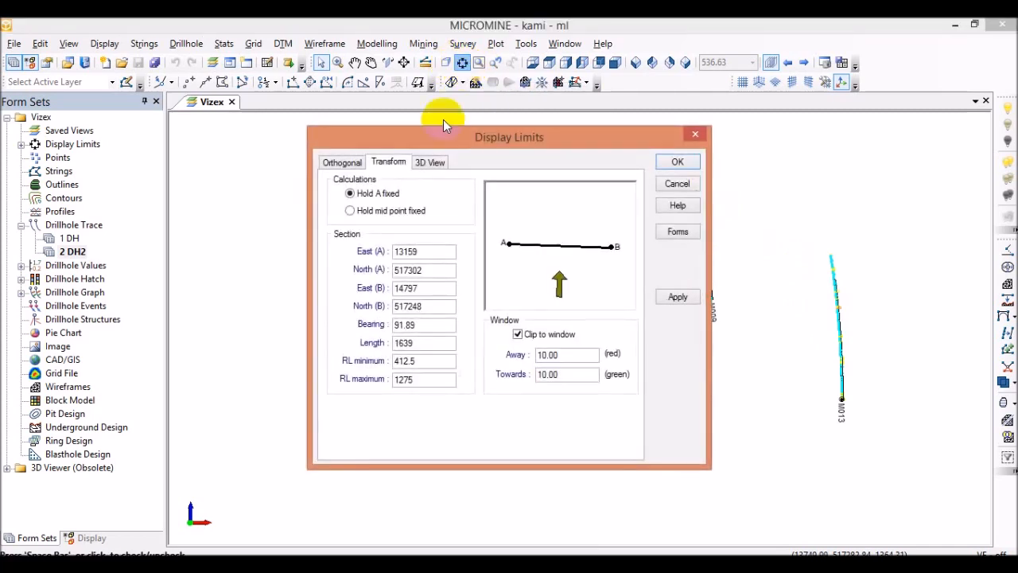
click(684, 235)
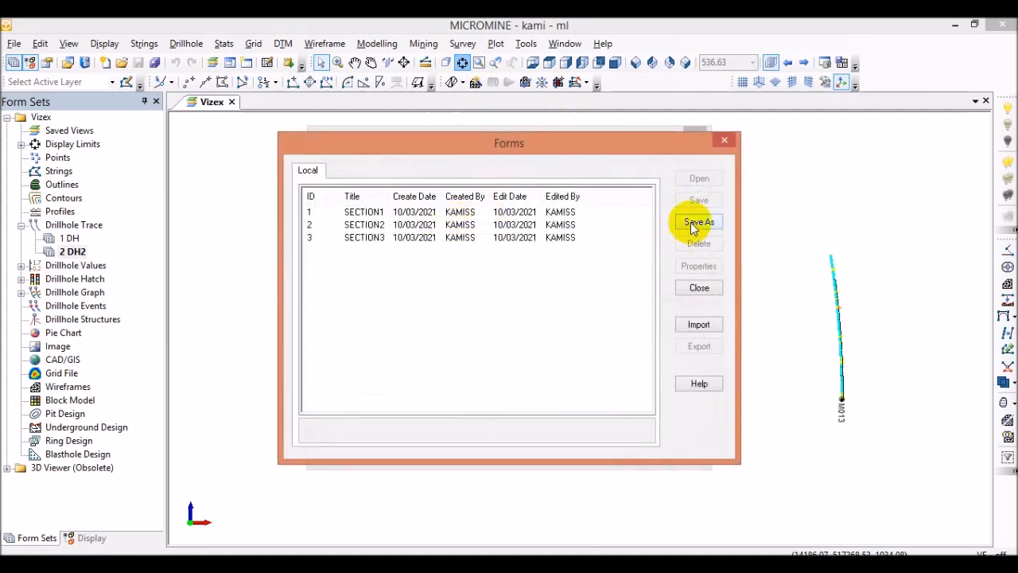
click(691, 223)
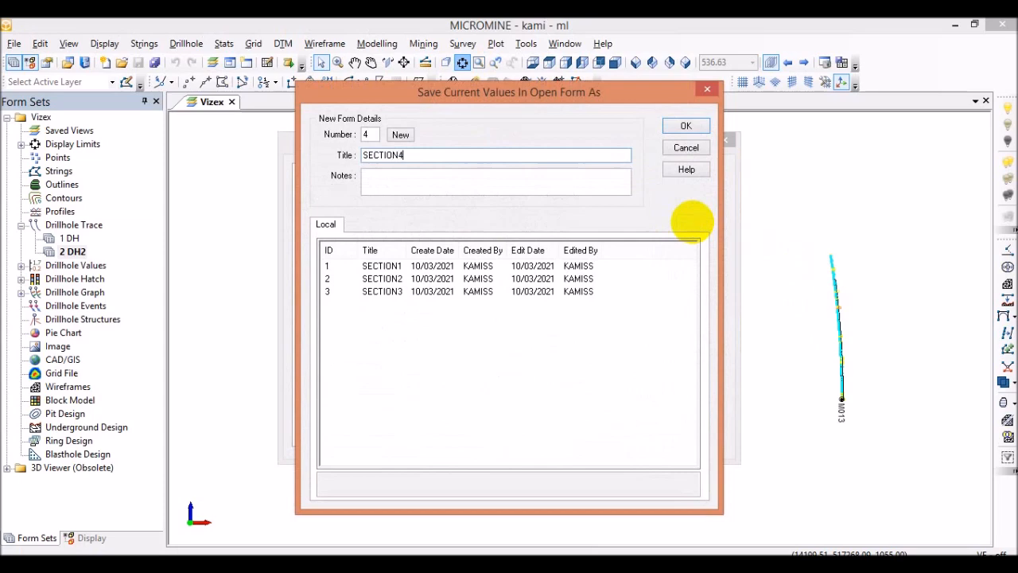
click(688, 127)
click(678, 297)
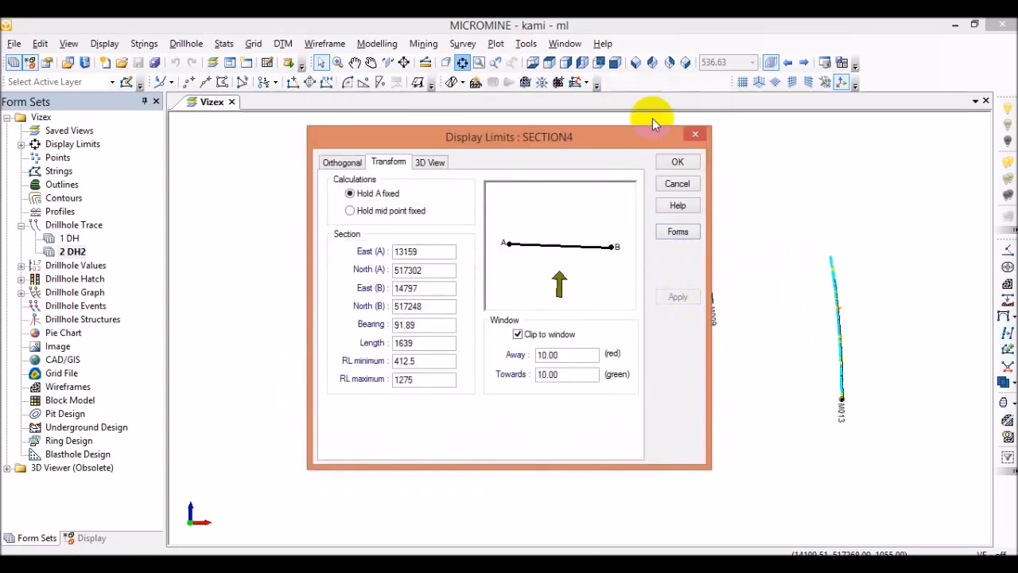
click(674, 162)
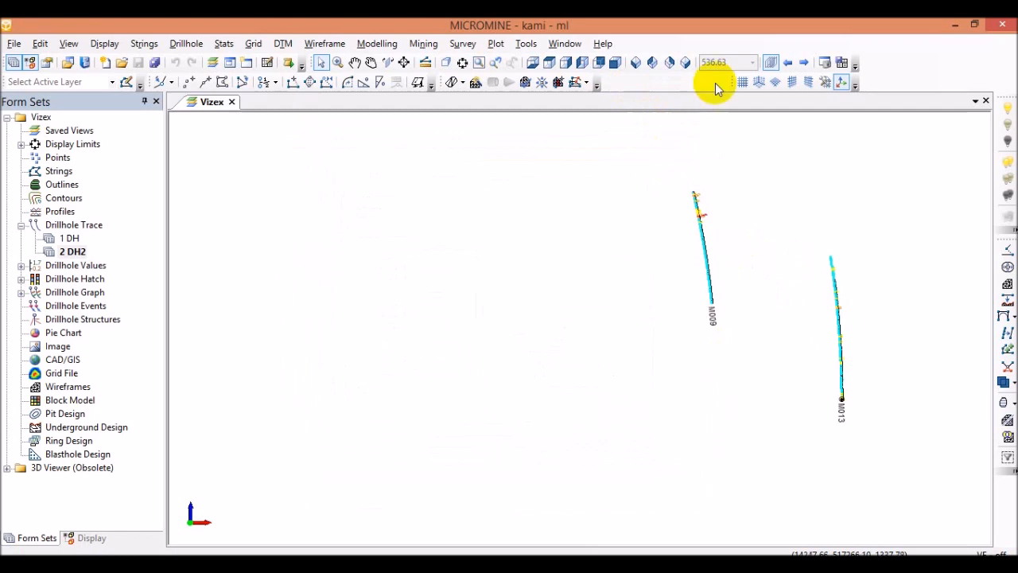
Step: Step back one section to the one cutting drillholes M009 and M012
click(788, 63)
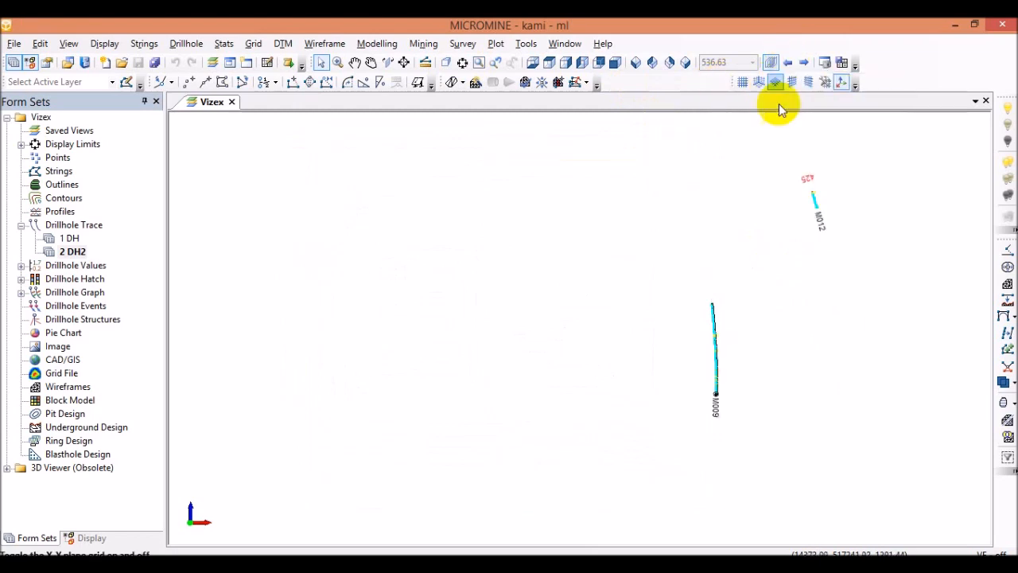
scroll(816, 214, up, 2)
scroll(809, 274, down, 2)
scroll(805, 253, up, 1)
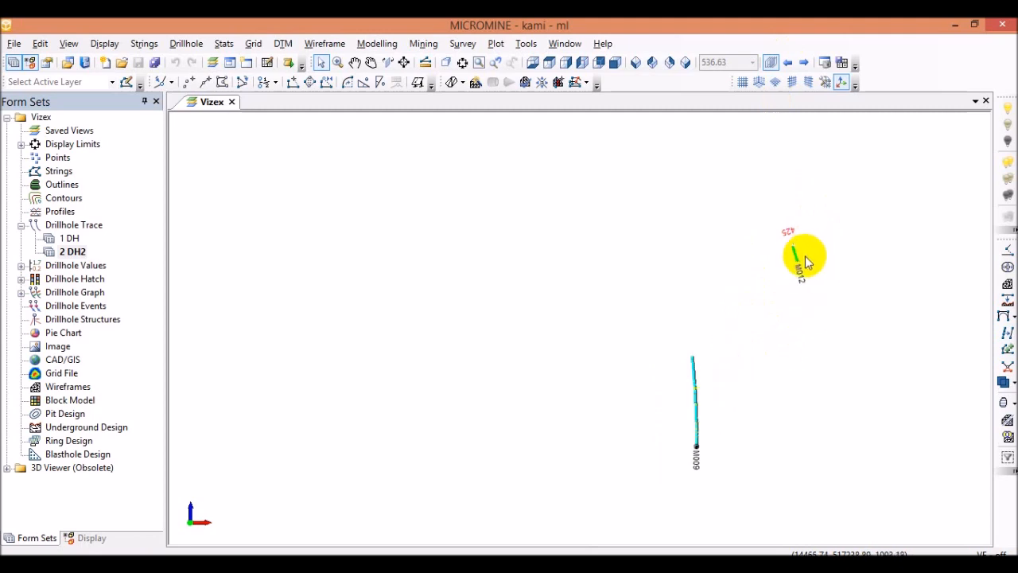
scroll(787, 242, up, 2)
scroll(784, 238, down, 2)
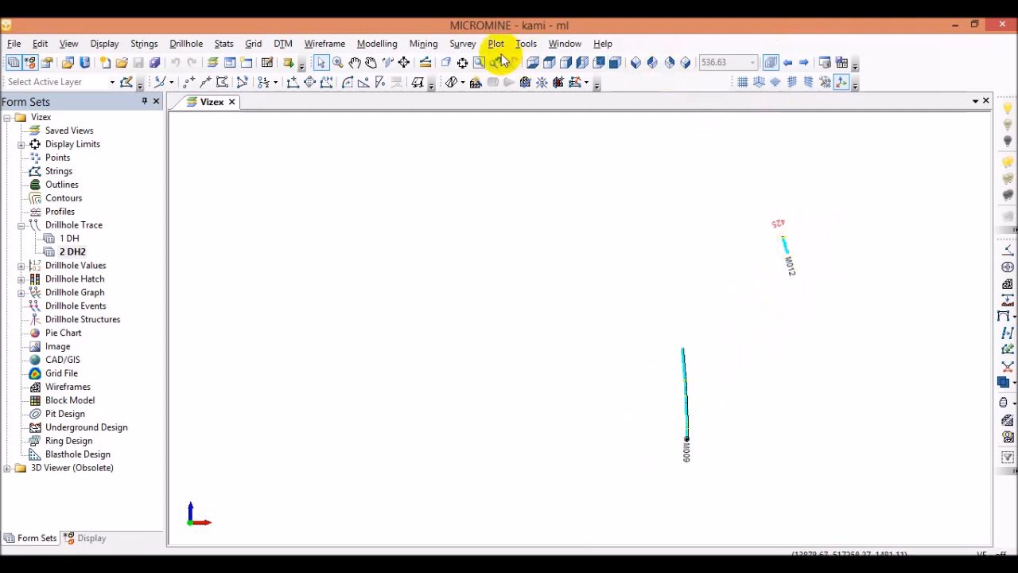
Step: Save the display limits of the M009 and M012 section as form number 5 titled SECTION5 and accept them
click(462, 62)
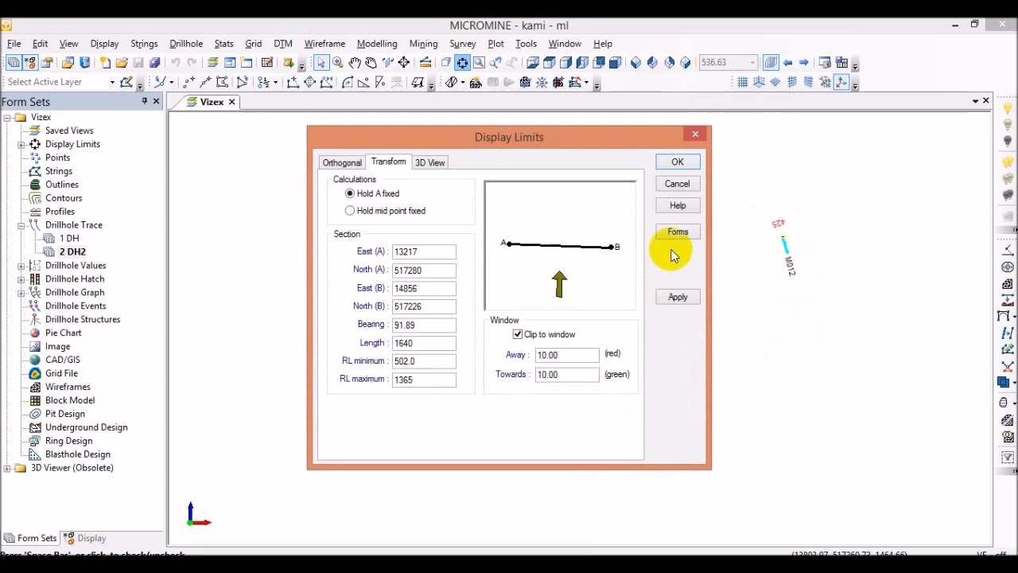
click(678, 232)
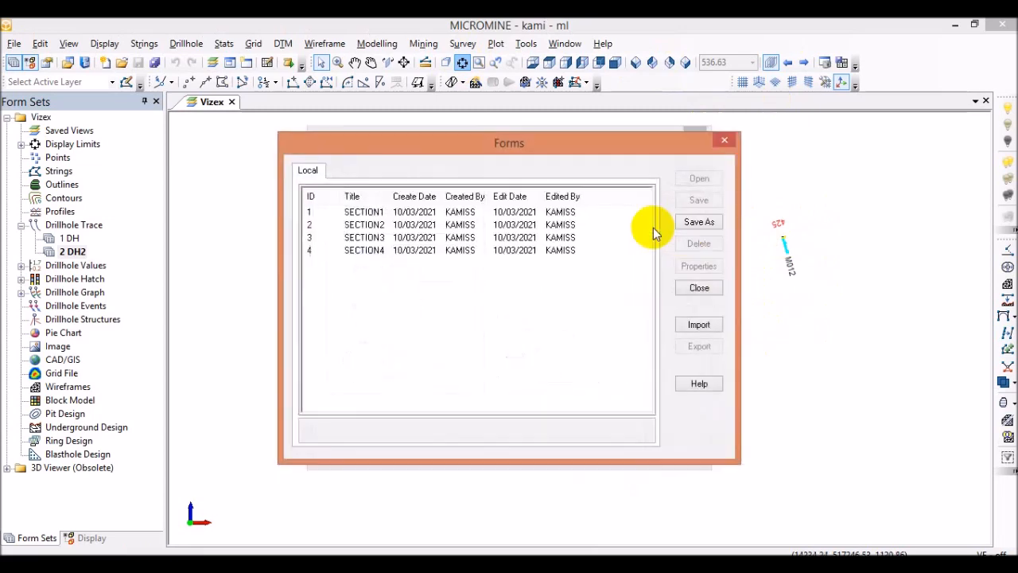
click(703, 222)
text(SECTIO)
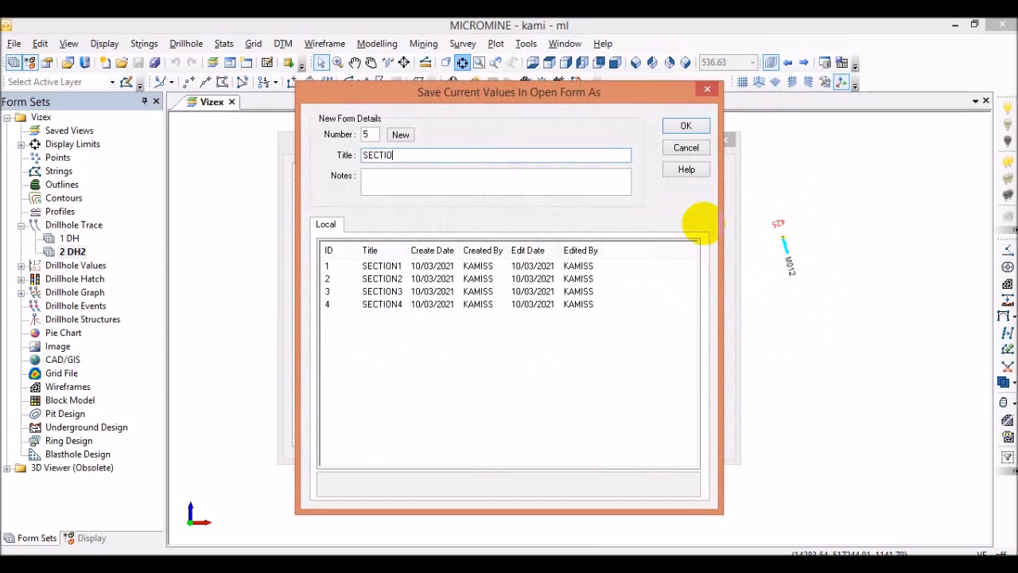
text(N5)
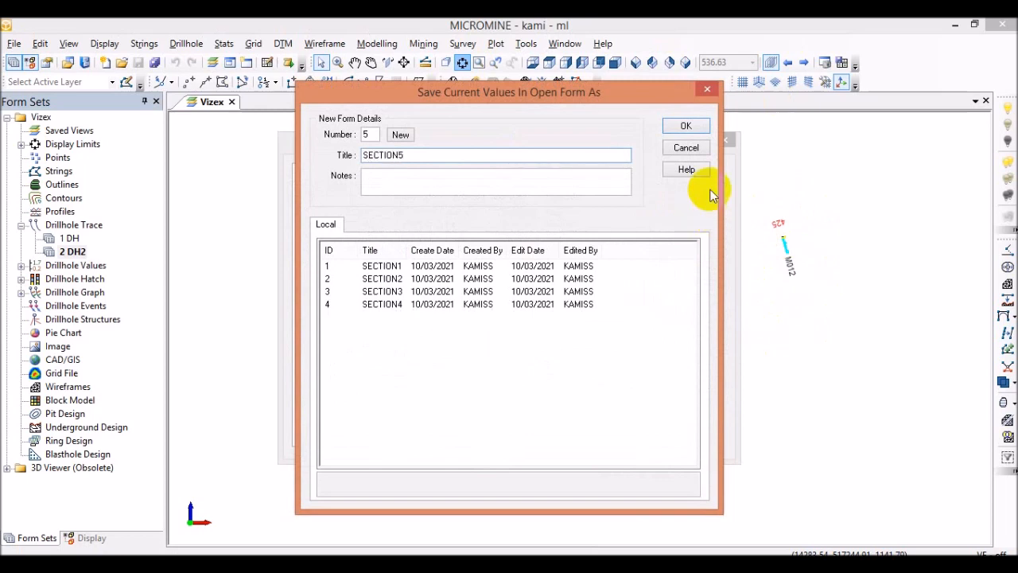
click(683, 126)
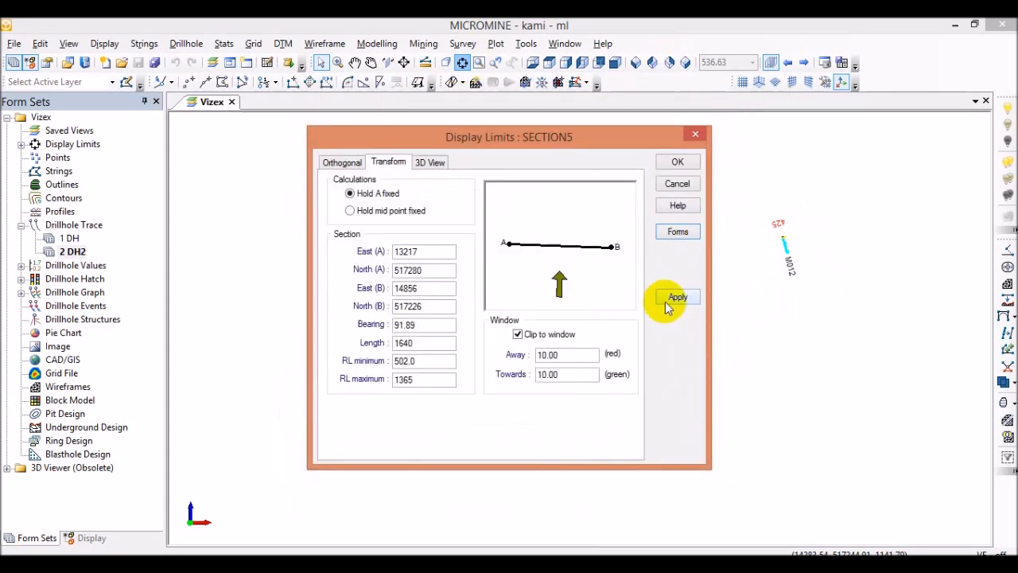
click(676, 163)
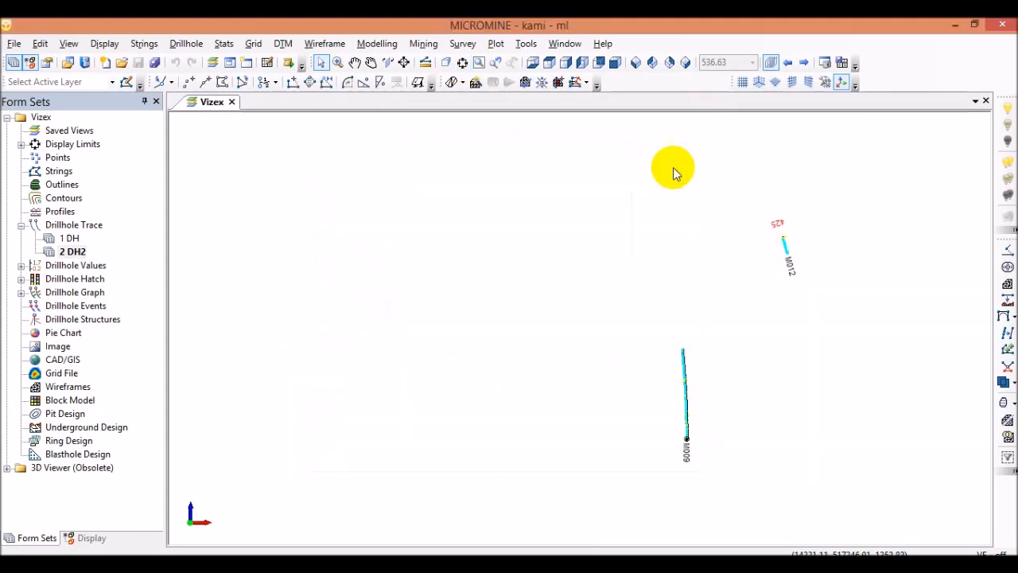
Step: Step back to the section cutting drillholes M008 and M012 and save its display limits as form number 6 titled SECTION6
click(787, 65)
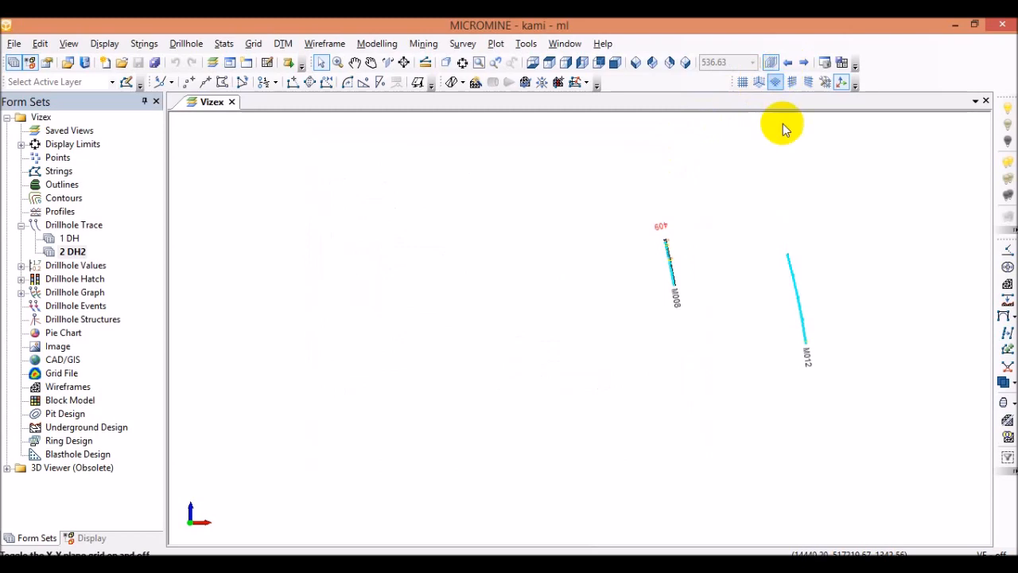
scroll(768, 323, up, 1)
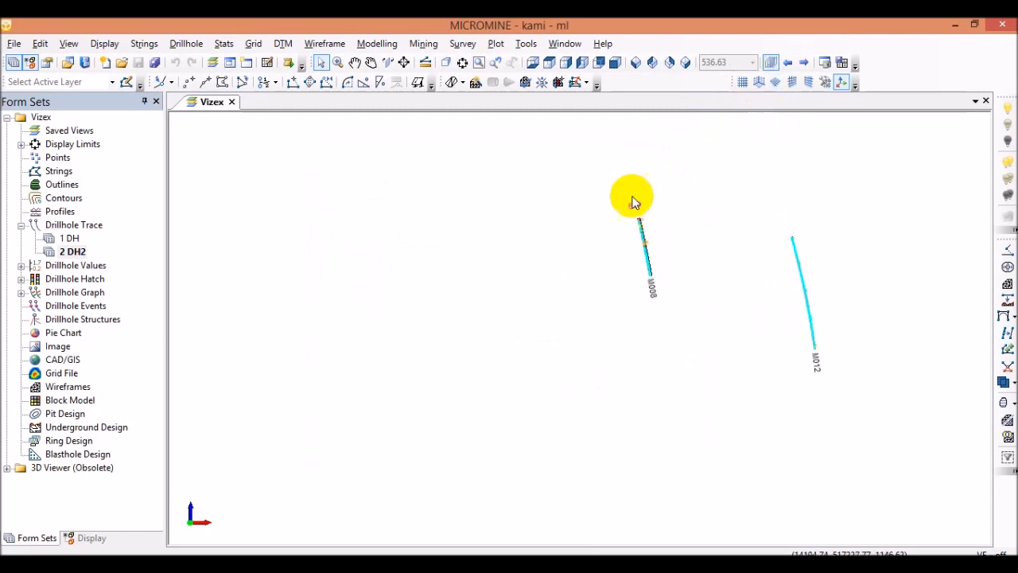
click(462, 62)
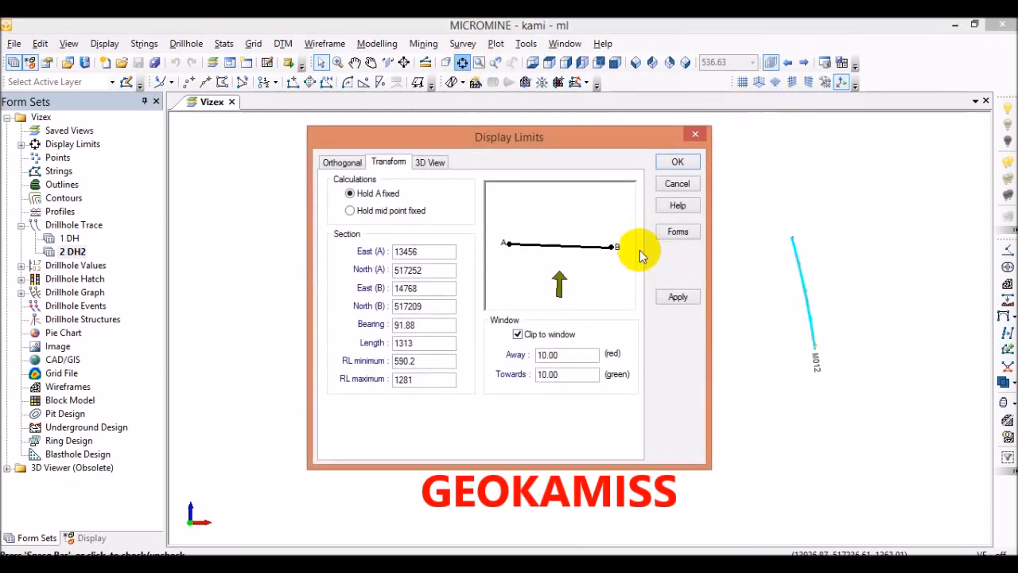
click(677, 232)
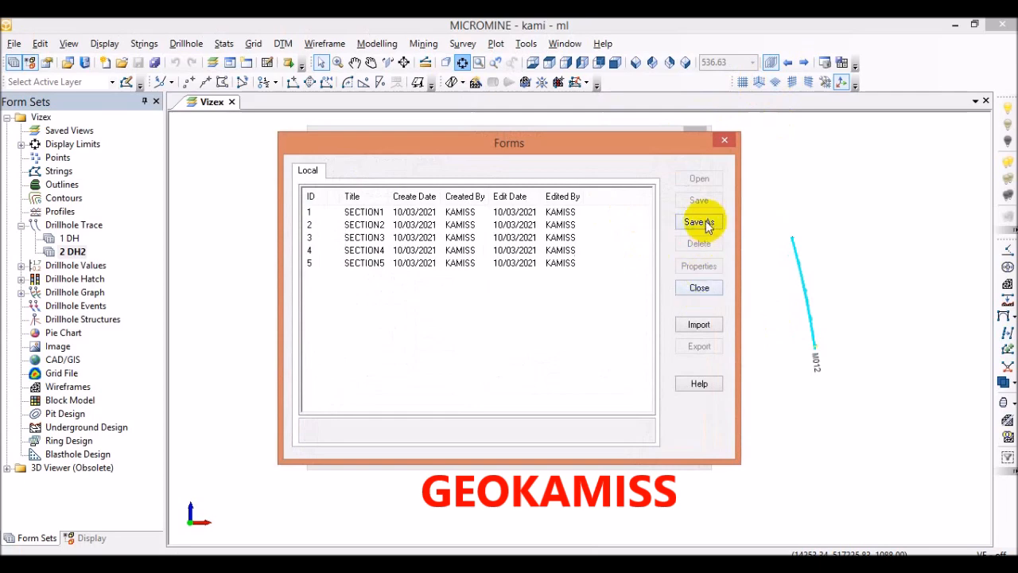
click(705, 222)
text(SECTION6)
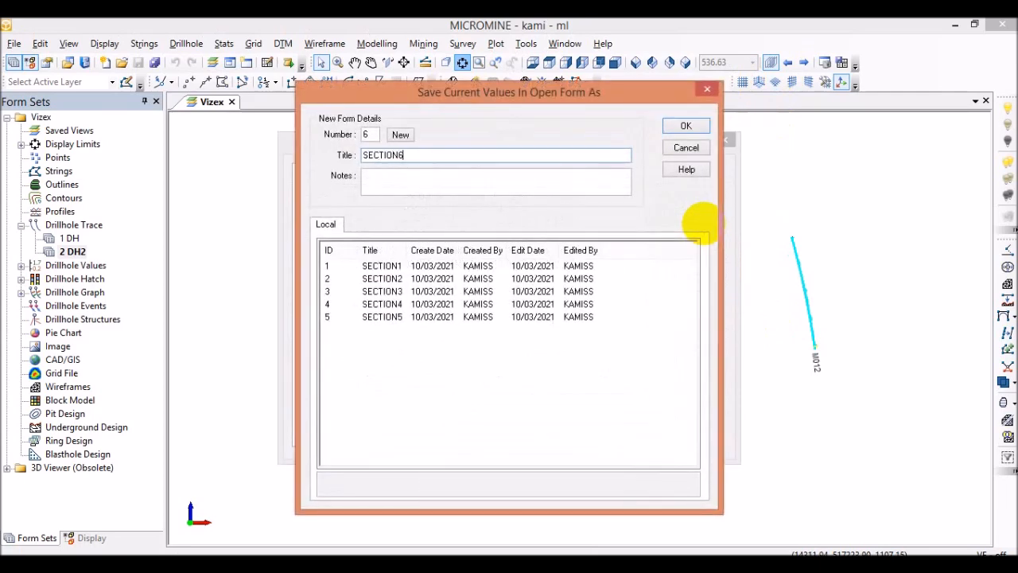
click(686, 126)
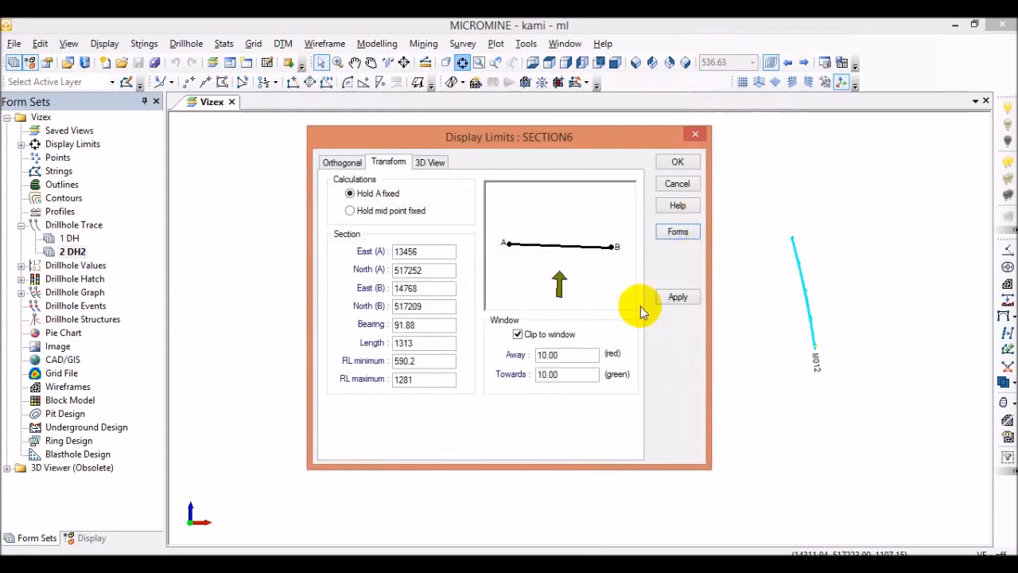
click(682, 163)
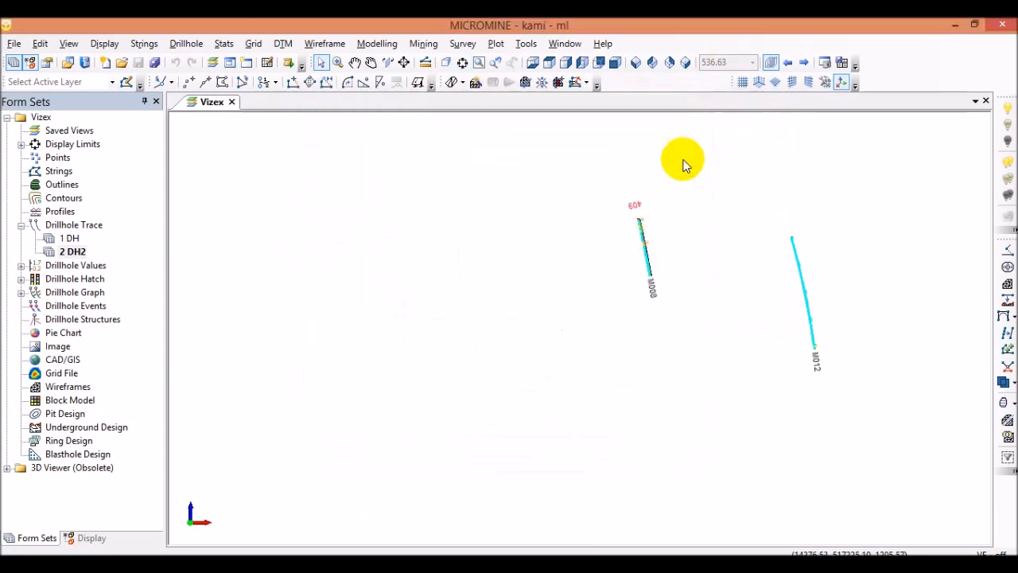
Step: Step back to the section cutting drillholes M008, M011 and M012 and save its display limits as form number 7 titled SECTION7
click(787, 64)
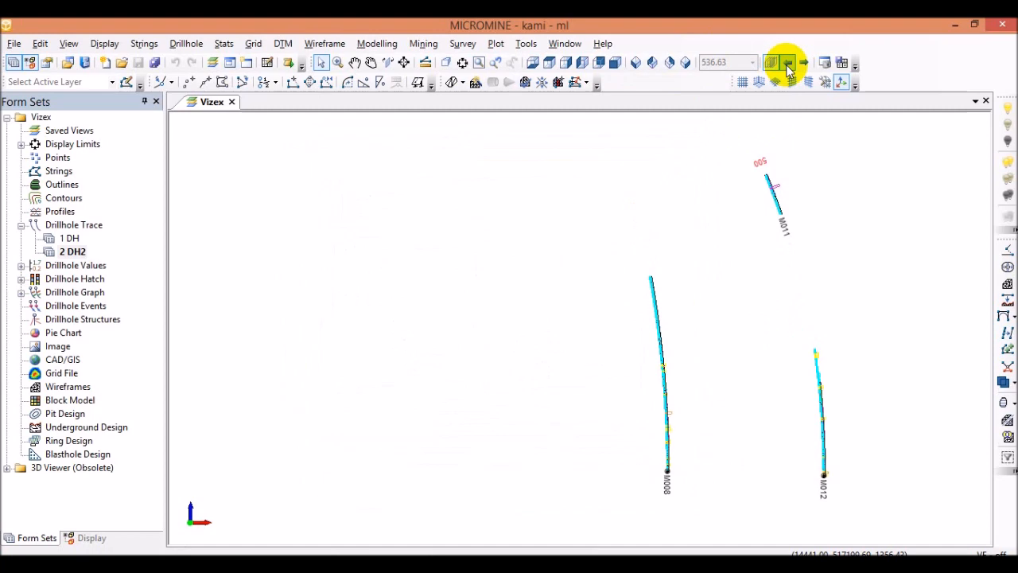
scroll(714, 337, up, 2)
scroll(691, 314, down, 3)
scroll(685, 303, down, 3)
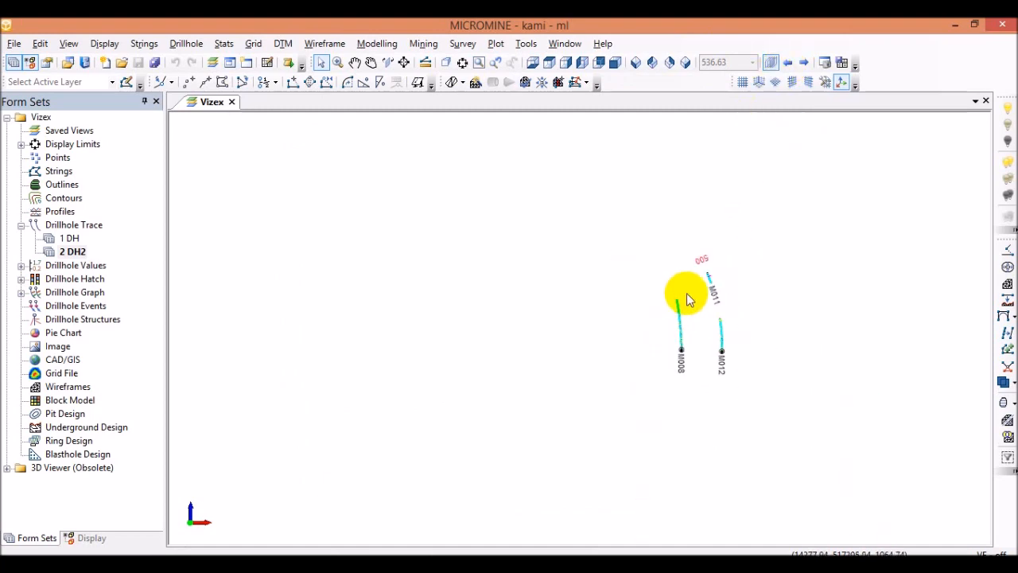
click(461, 64)
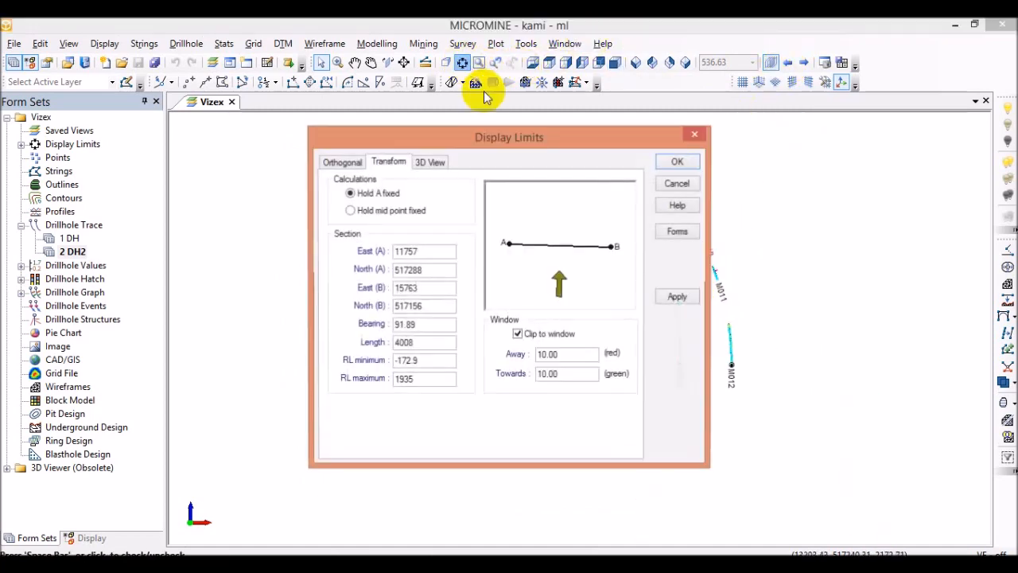
click(677, 232)
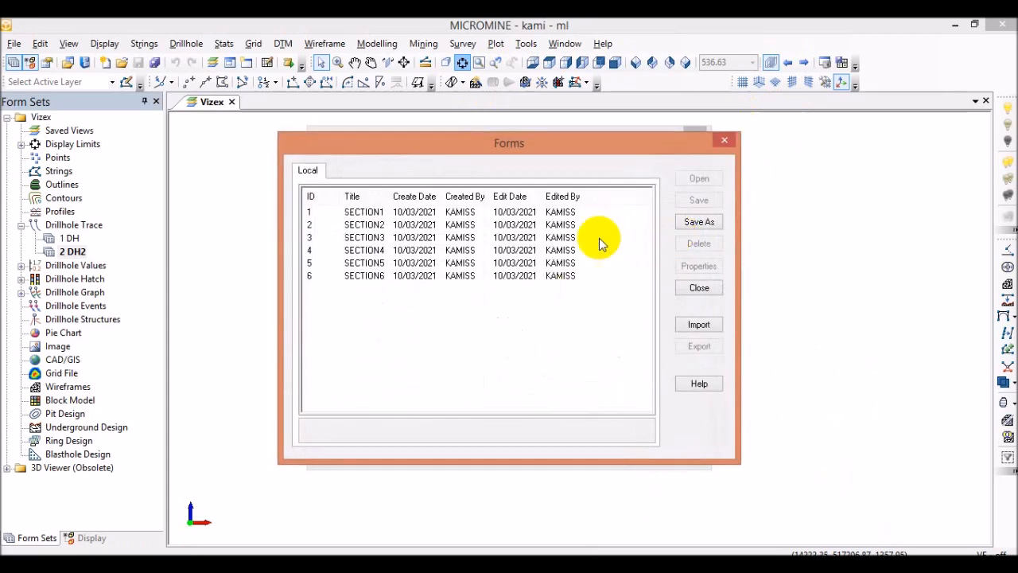
click(698, 223)
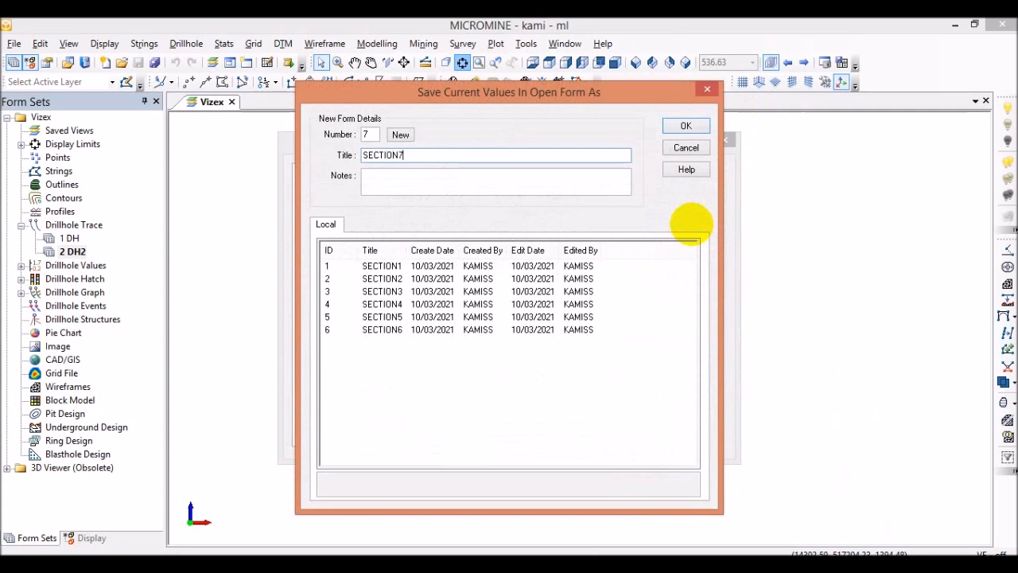
click(698, 131)
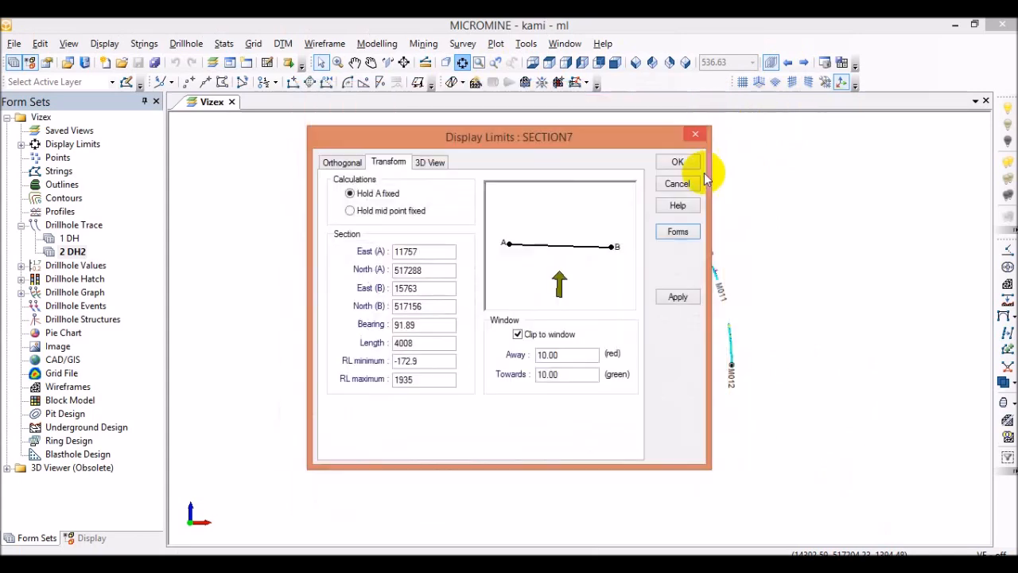
click(677, 163)
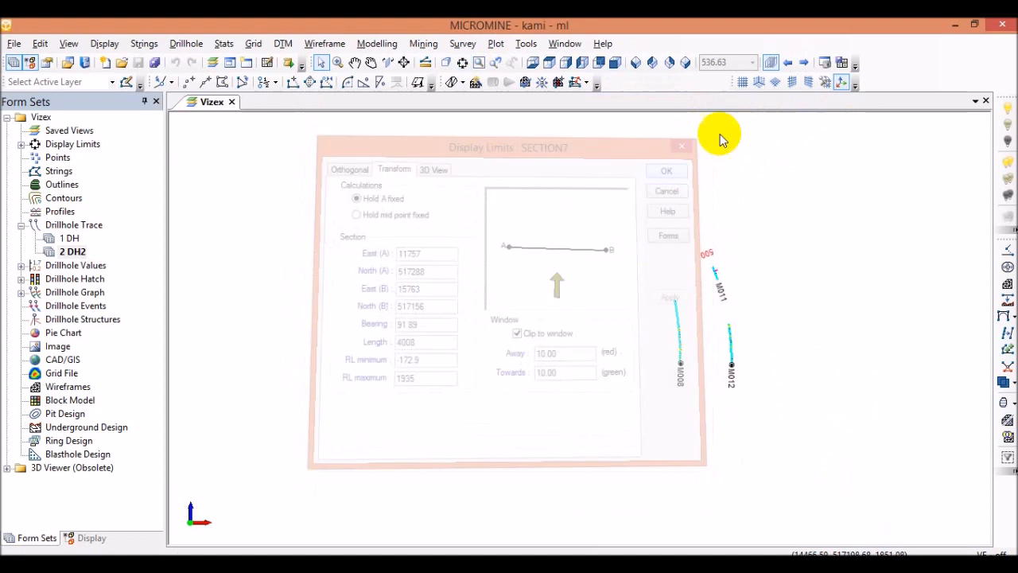
Step: Step back to the section cutting drillholes M007 and M011 and save and apply its display limits as form number 8 titled SECTION8
click(788, 63)
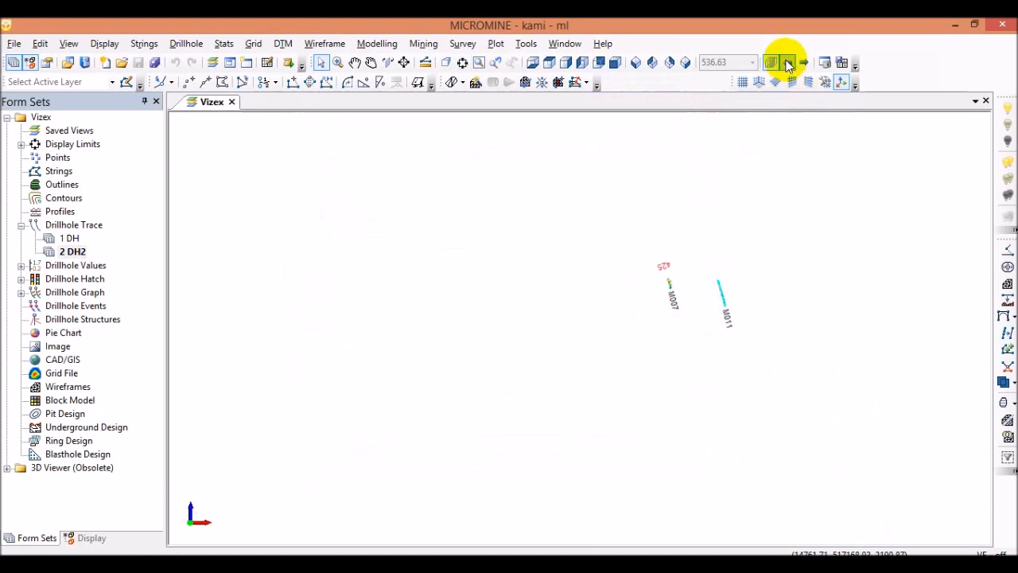
click(461, 64)
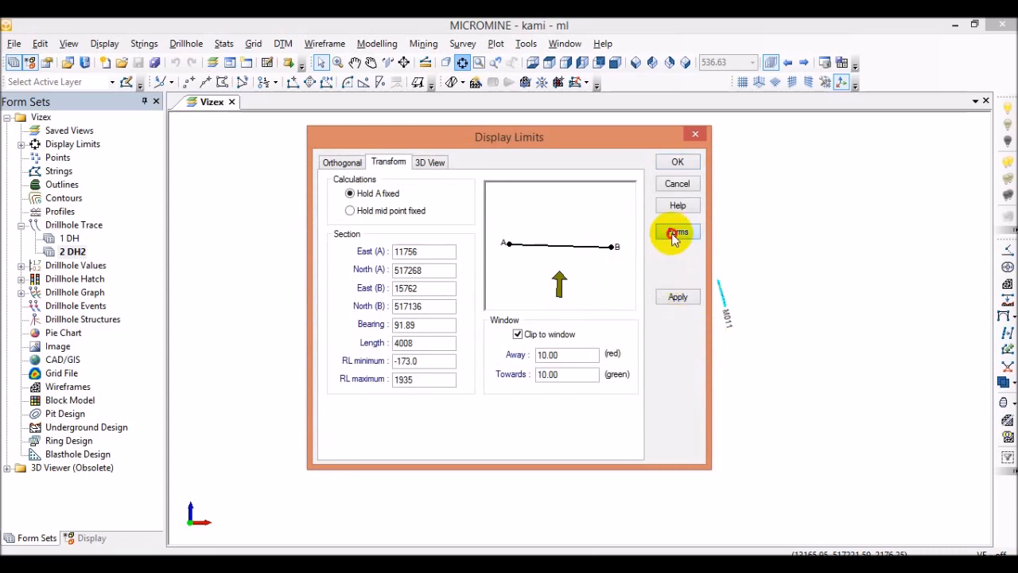
click(675, 232)
click(692, 222)
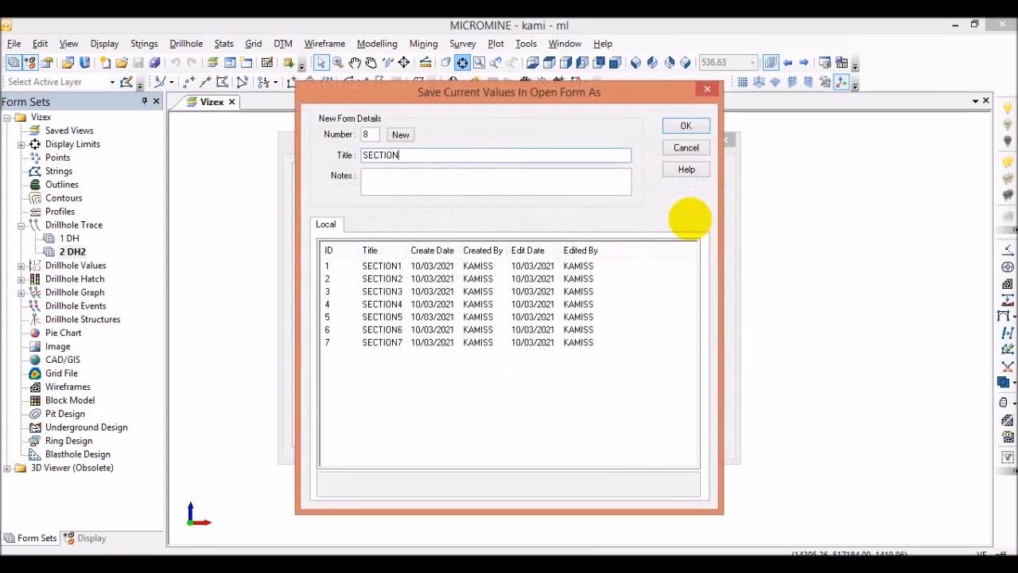
click(684, 128)
click(677, 297)
click(679, 162)
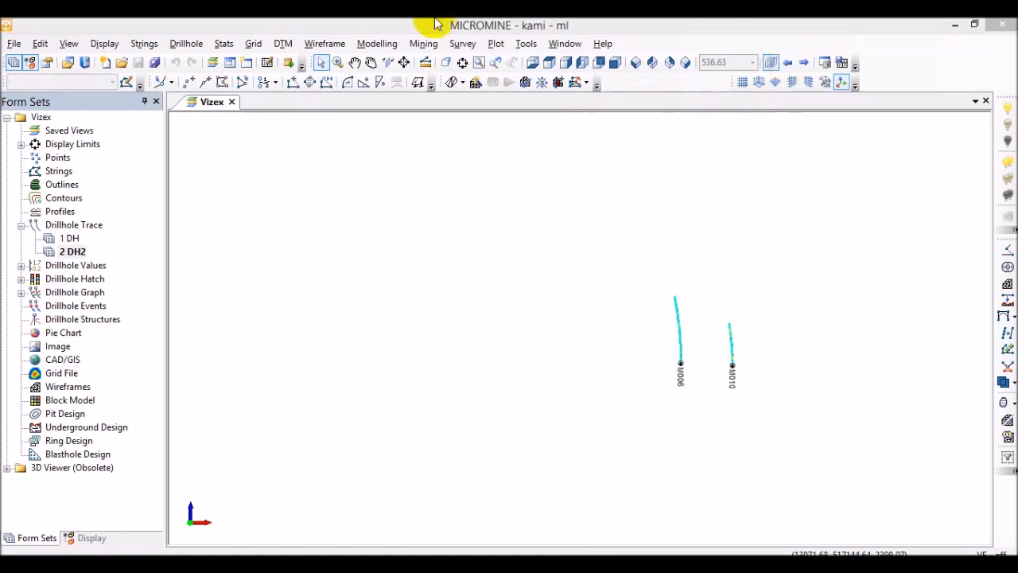
Step: Save the display limits of the M006 and M010 section as form number 9 titled SECTION9, accept them and step back one section
click(462, 63)
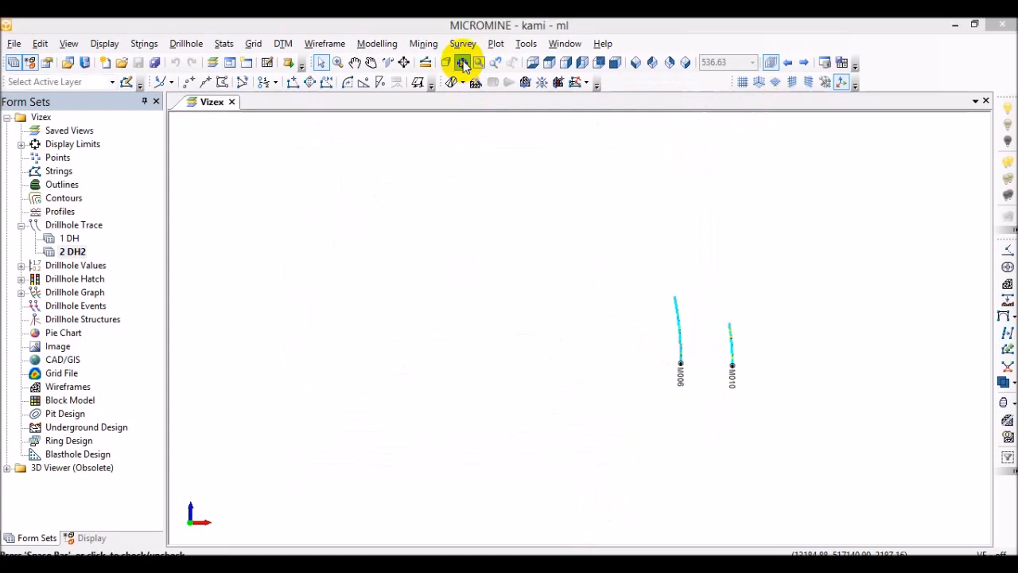
click(678, 232)
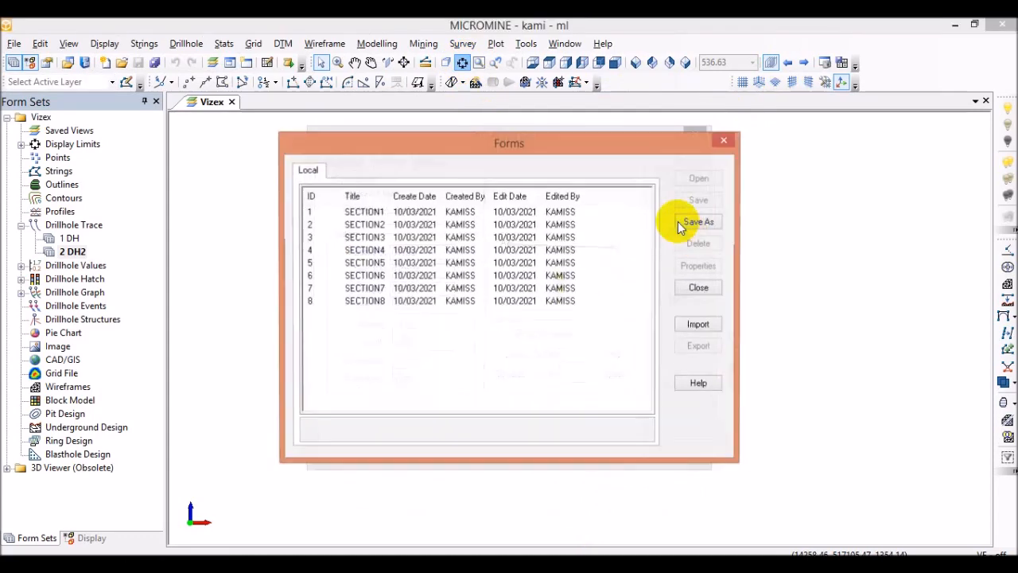
click(697, 222)
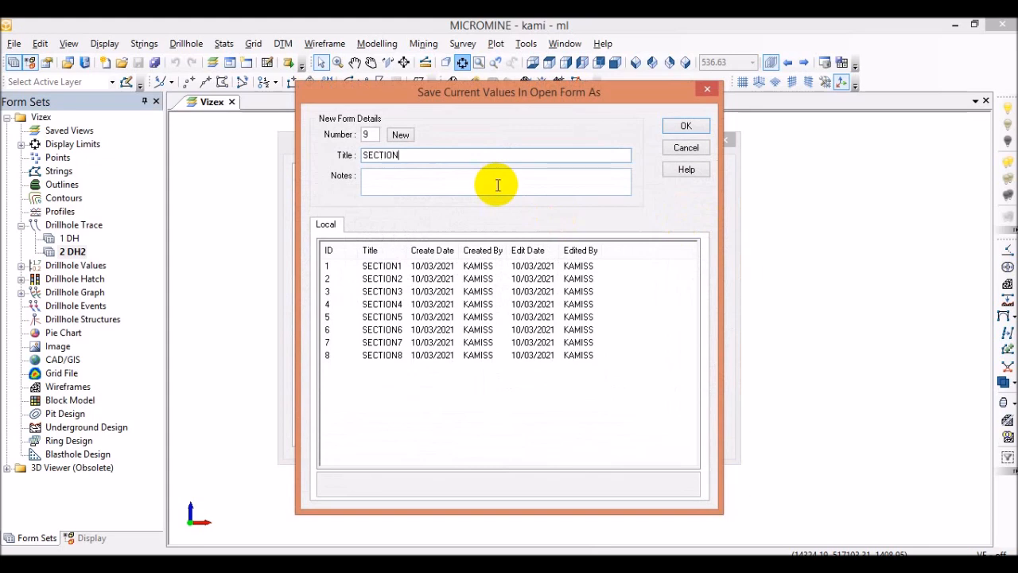
text(SECTION9)
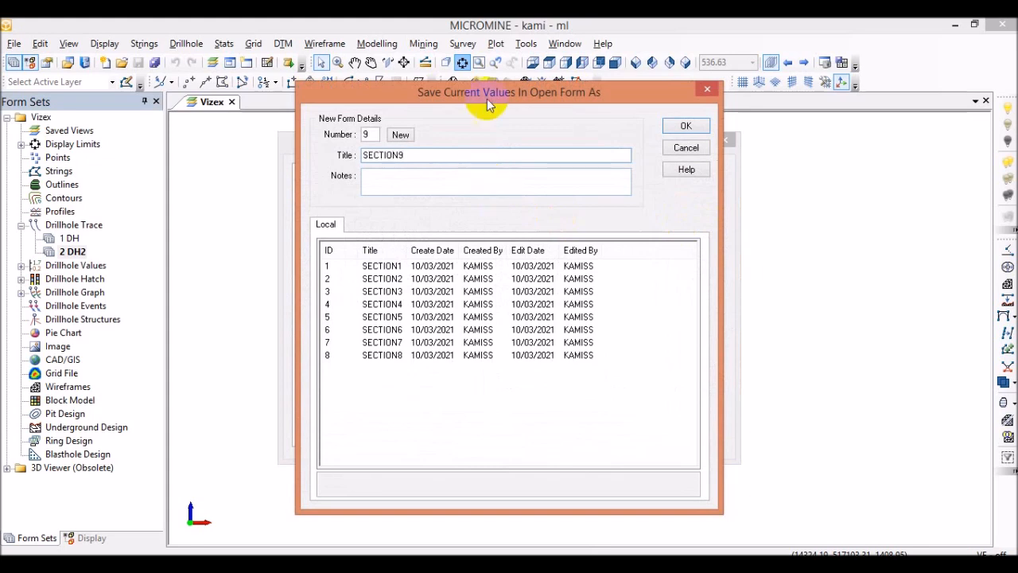
click(684, 127)
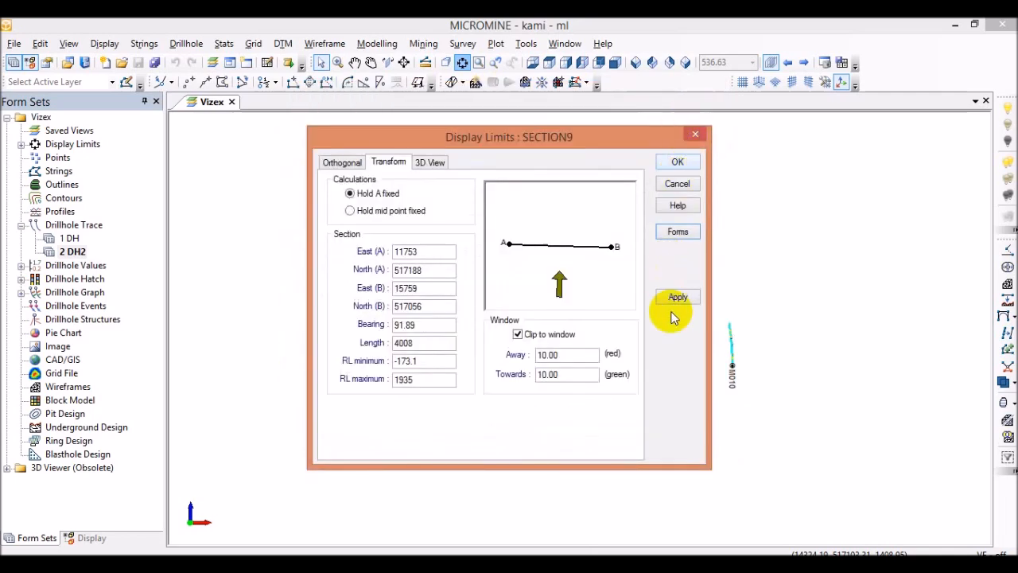
click(677, 162)
click(787, 67)
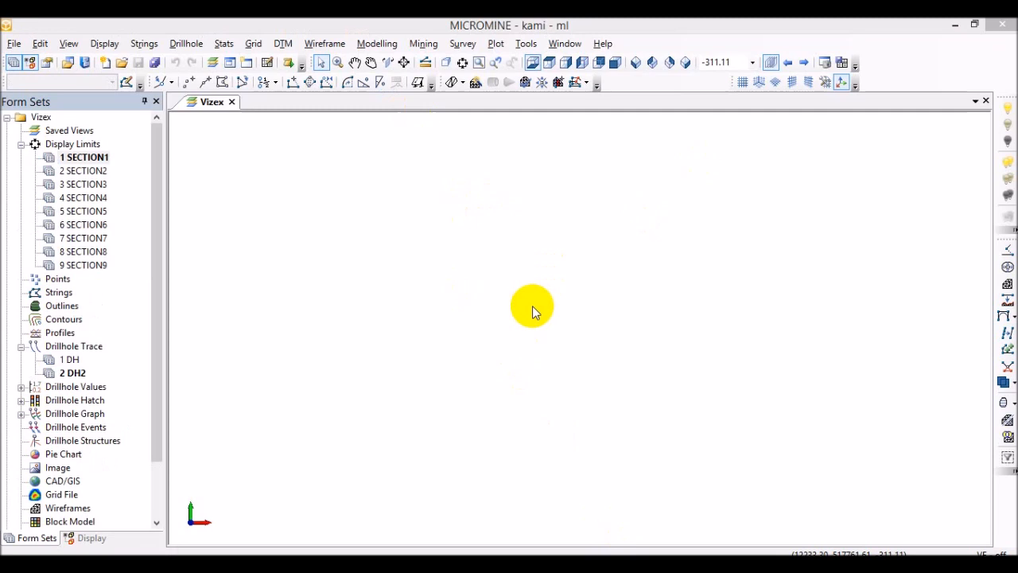
Step: Turn off clipping to the section window and examine the layout of all drillholes in plan view
click(769, 64)
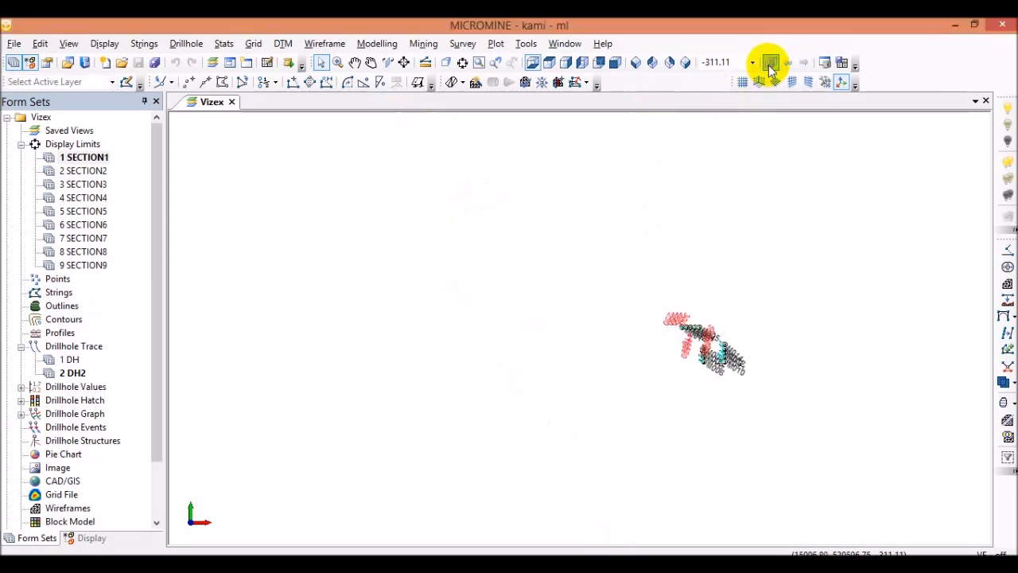
click(532, 63)
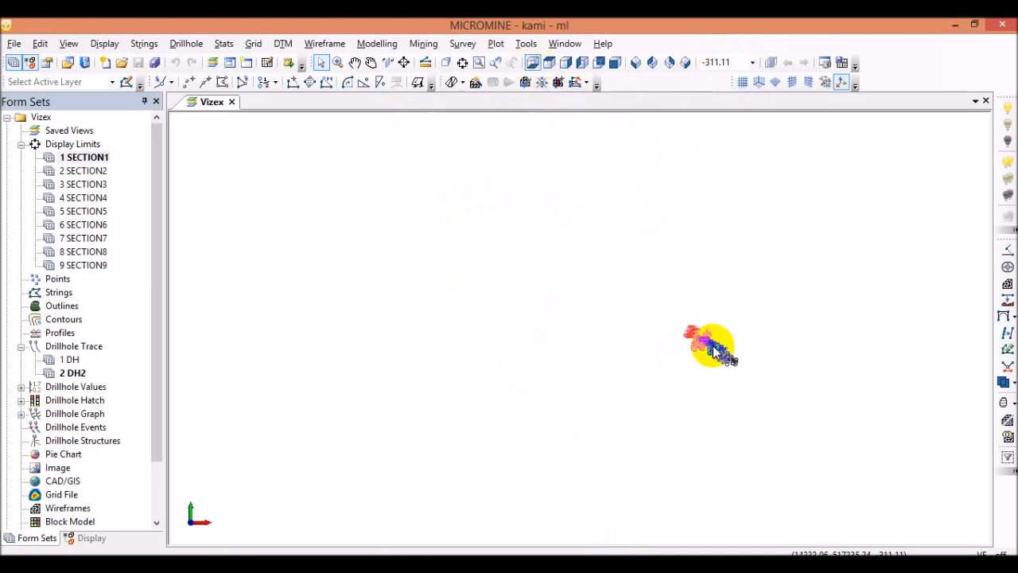
scroll(714, 350, up, 4)
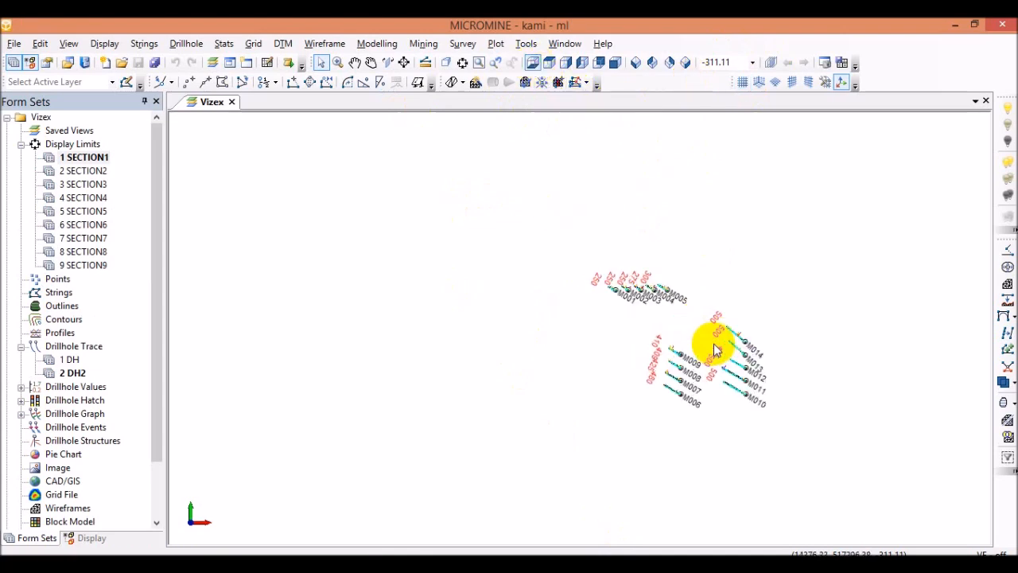
click(770, 66)
click(769, 66)
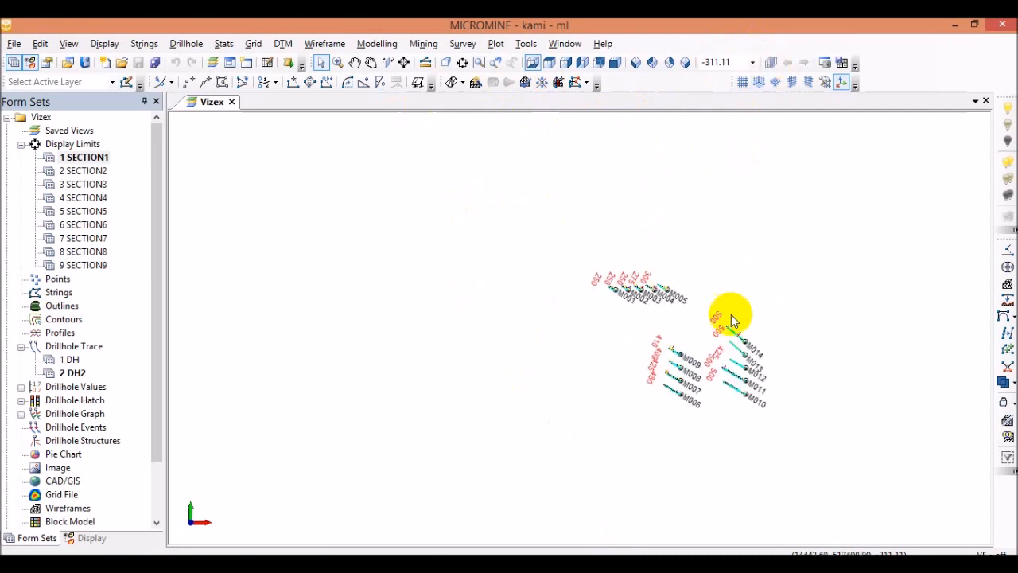
scroll(711, 319, up, 2)
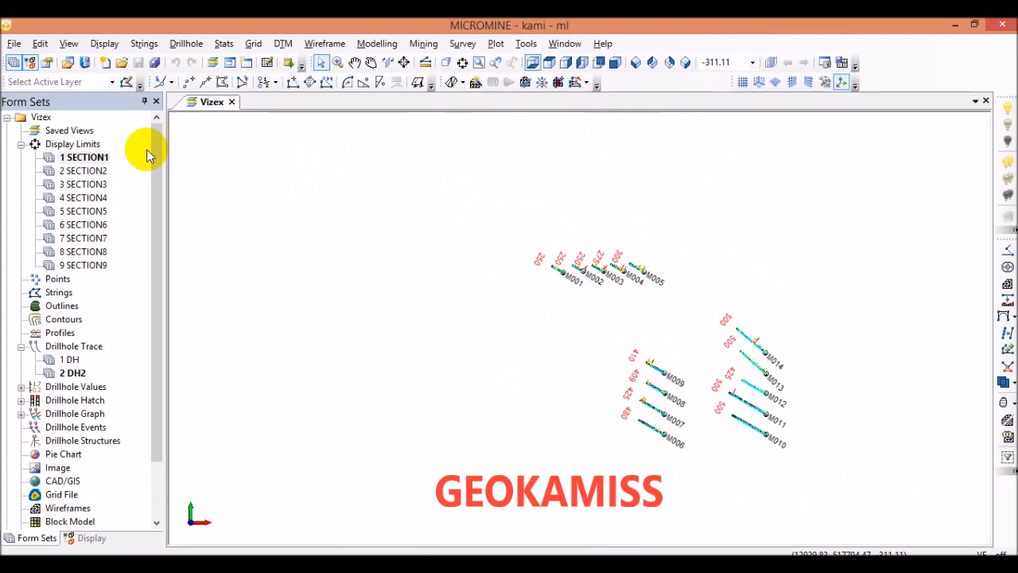
Step: Turn clipping back on and load the saved SECTION1 display limits to show drillholes M001 to M005
click(769, 64)
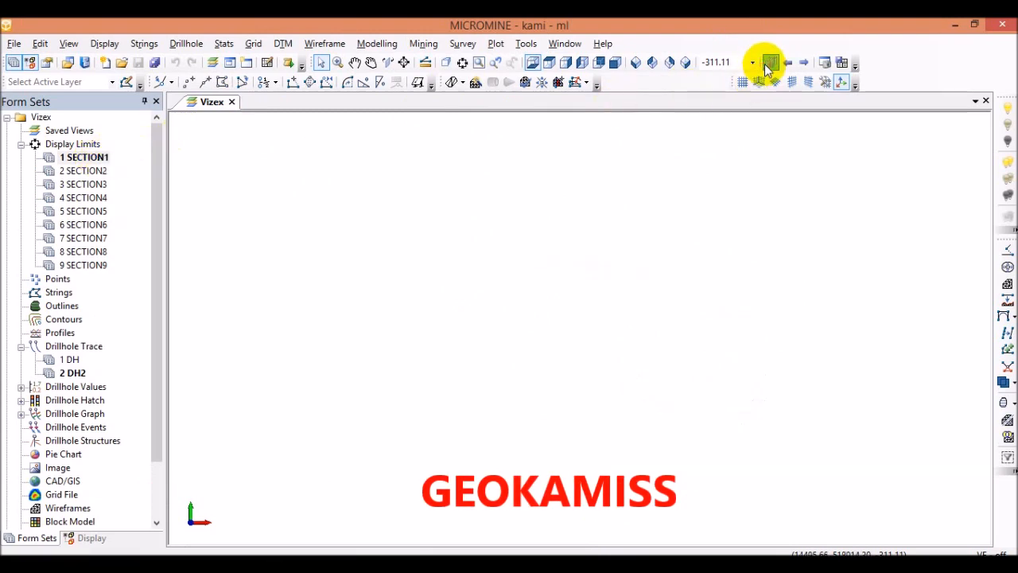
double_click(83, 158)
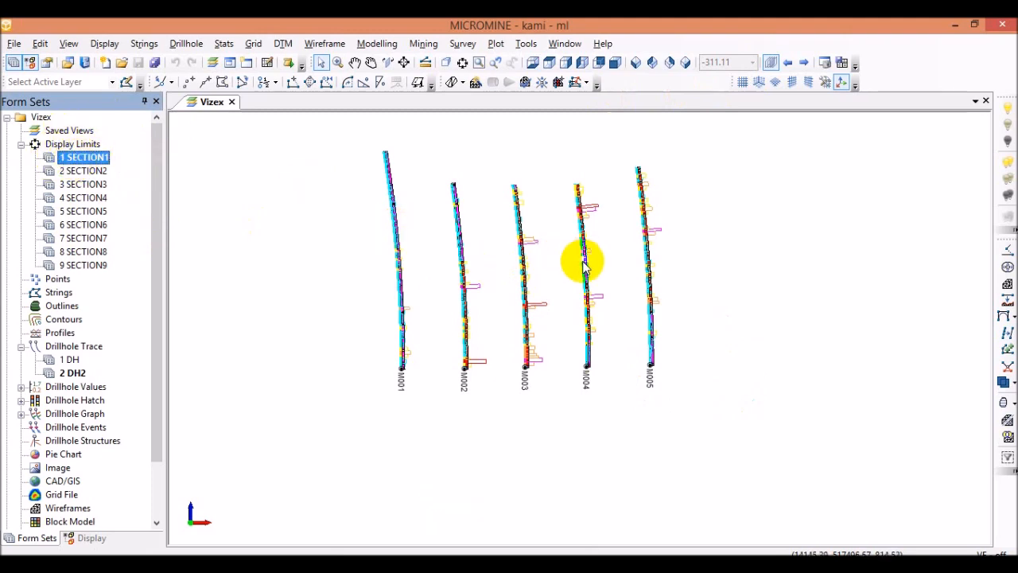
mouse_move(584, 264)
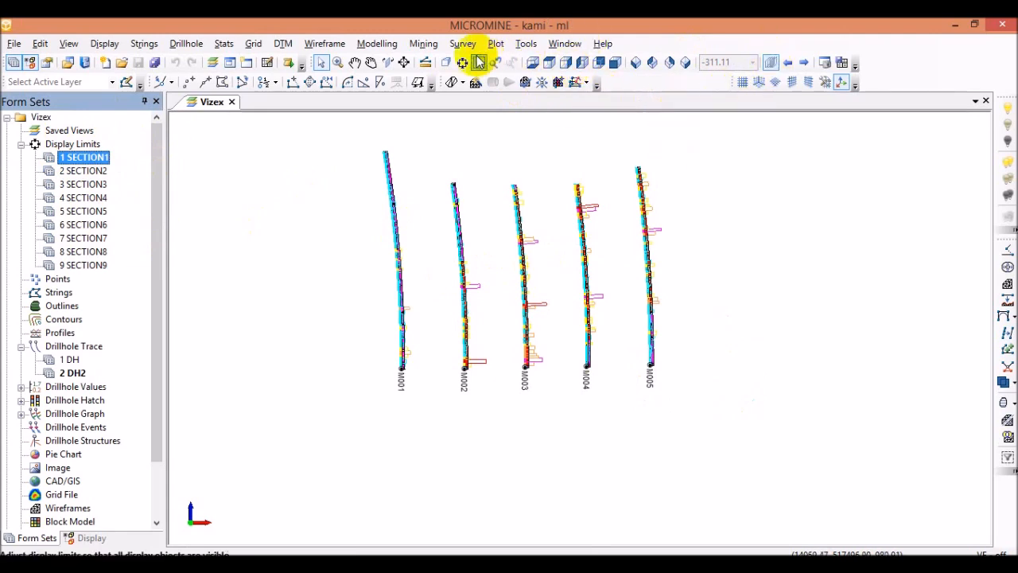
Step: Generate a plot file named SECTION from the SECTION1 view, plotted as an image at 72 DPI
click(496, 46)
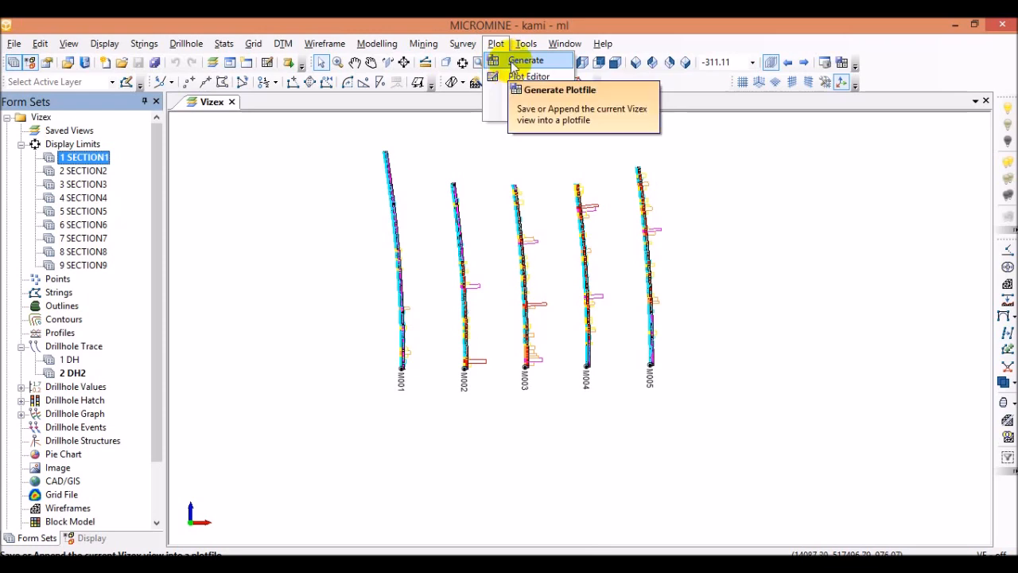
click(514, 64)
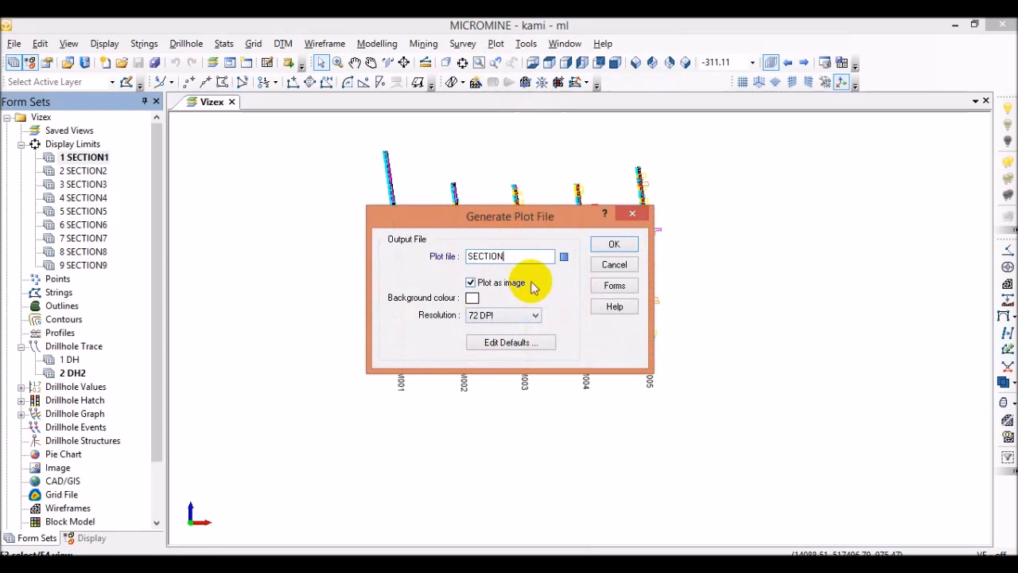
click(611, 246)
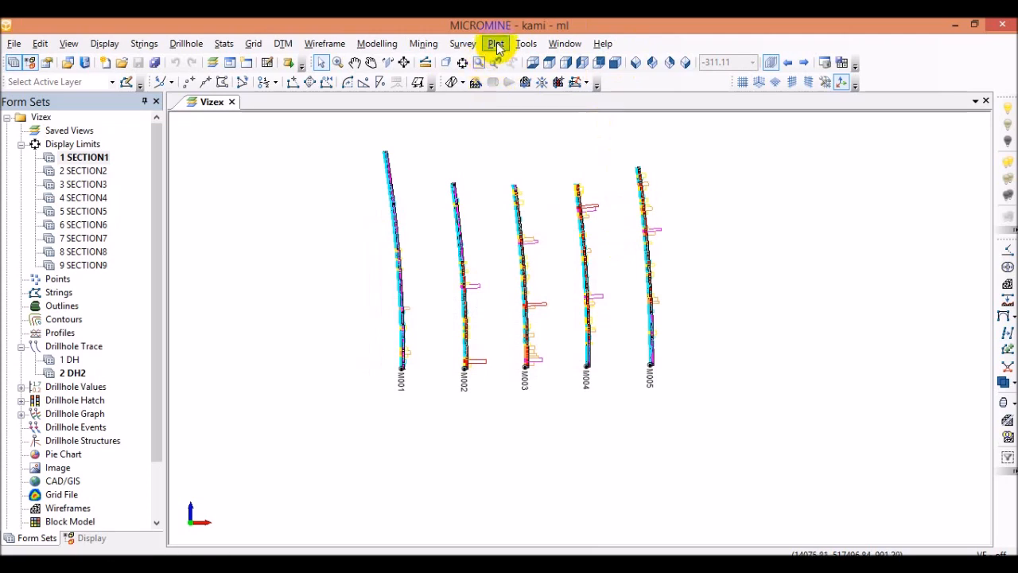
Step: Start generating a plot file and choose the existing SECTION1 plot file as its output
click(494, 46)
click(521, 61)
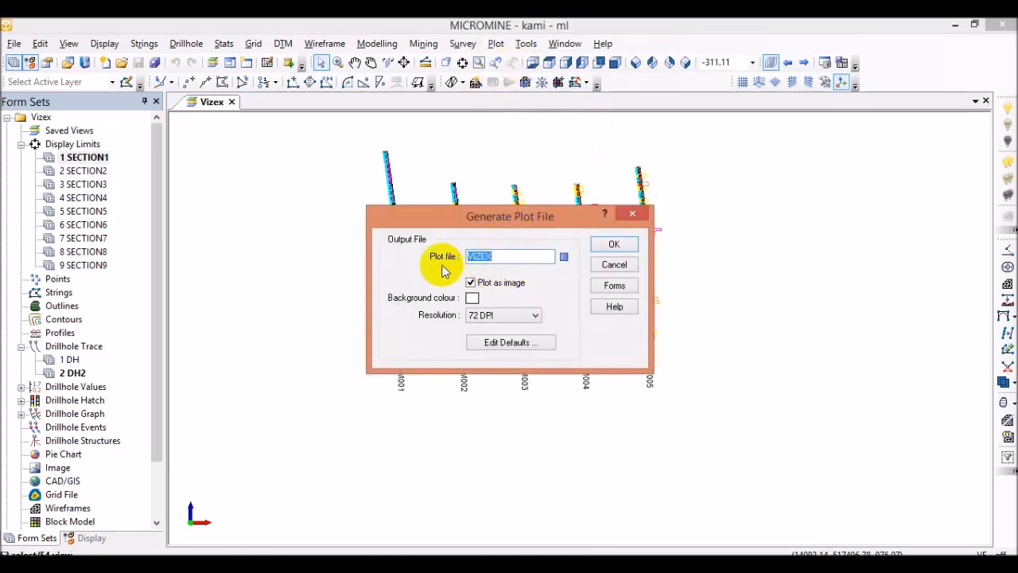
double_click(511, 261)
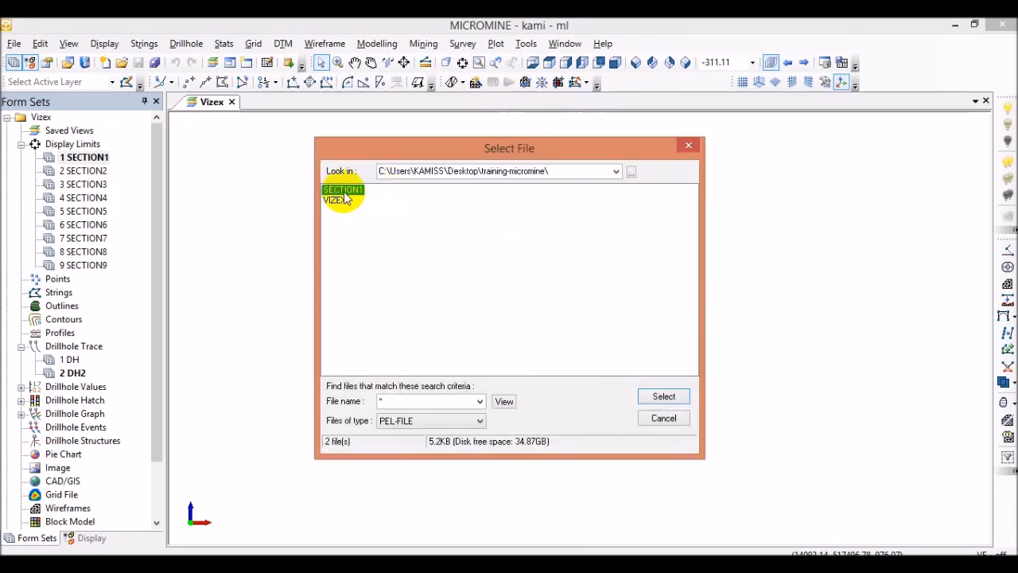
click(663, 397)
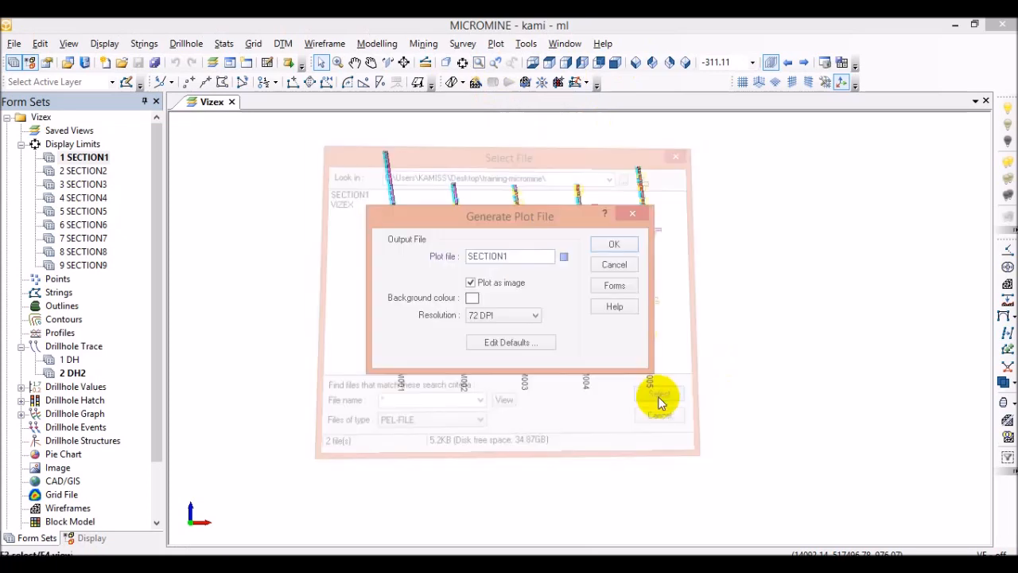
Step: Inspect the contents of the SECTION1.PEL file and generate the plot as an image at 72 DPI, overwriting the existing file
double_click(515, 259)
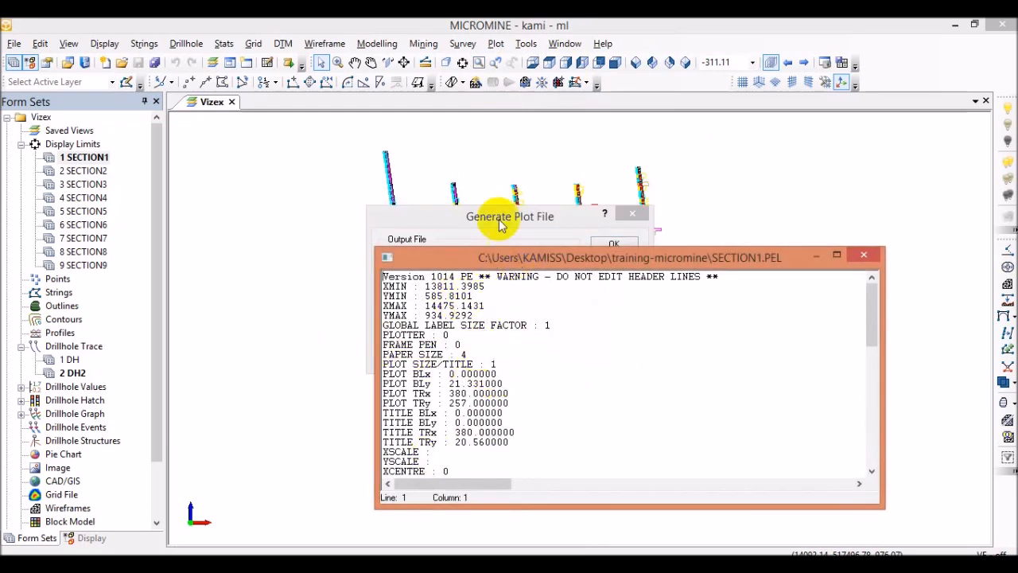
scroll(473, 386, down, 2)
scroll(472, 374, up, 2)
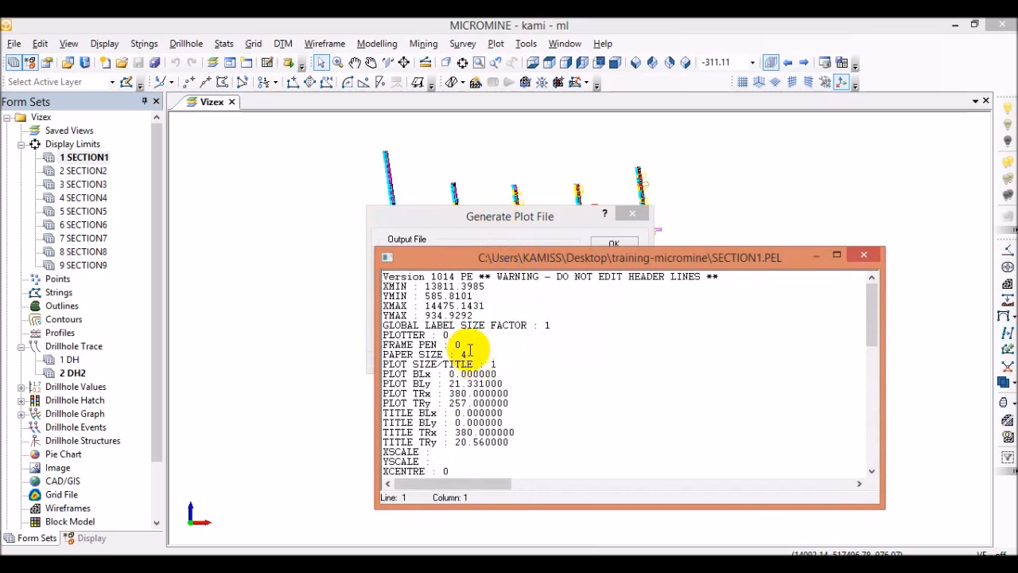
scroll(469, 350, down, 12)
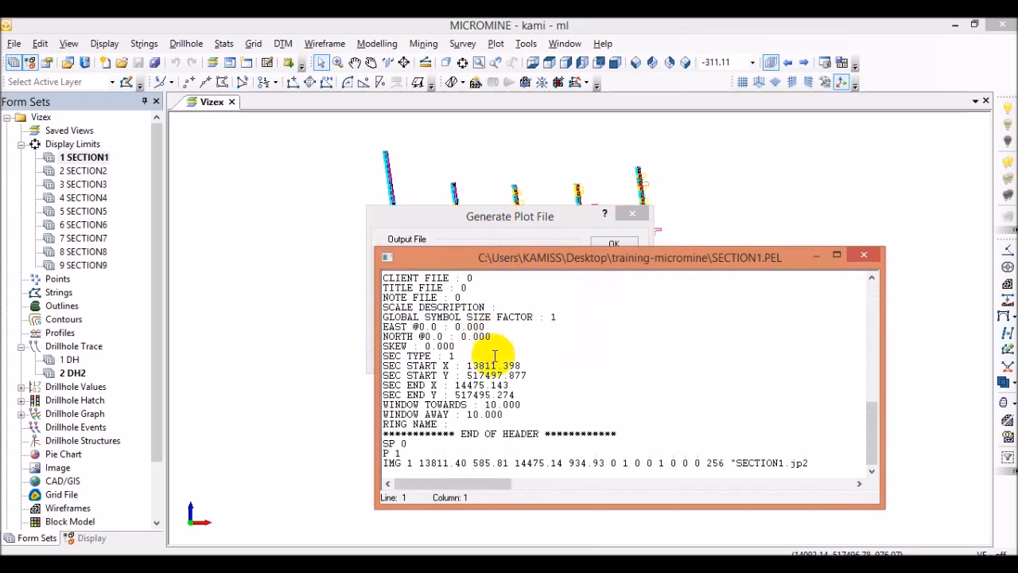
scroll(494, 357, up, 4)
click(865, 256)
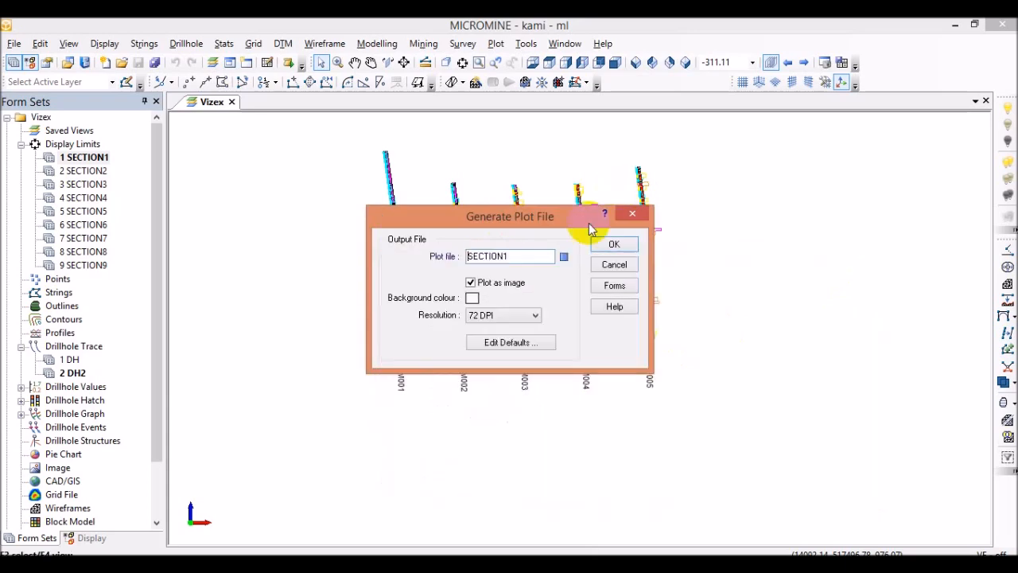
click(611, 244)
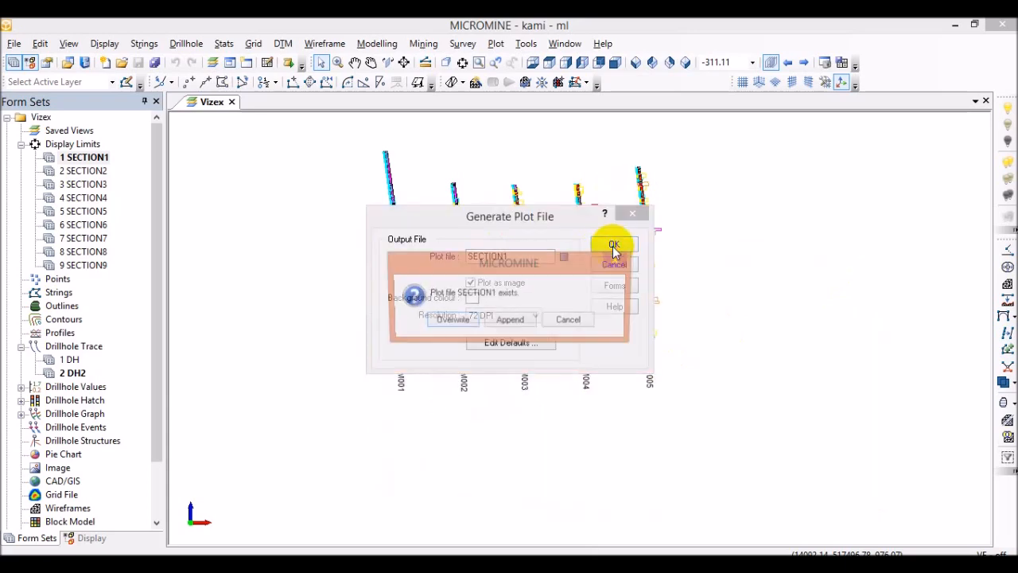
click(451, 322)
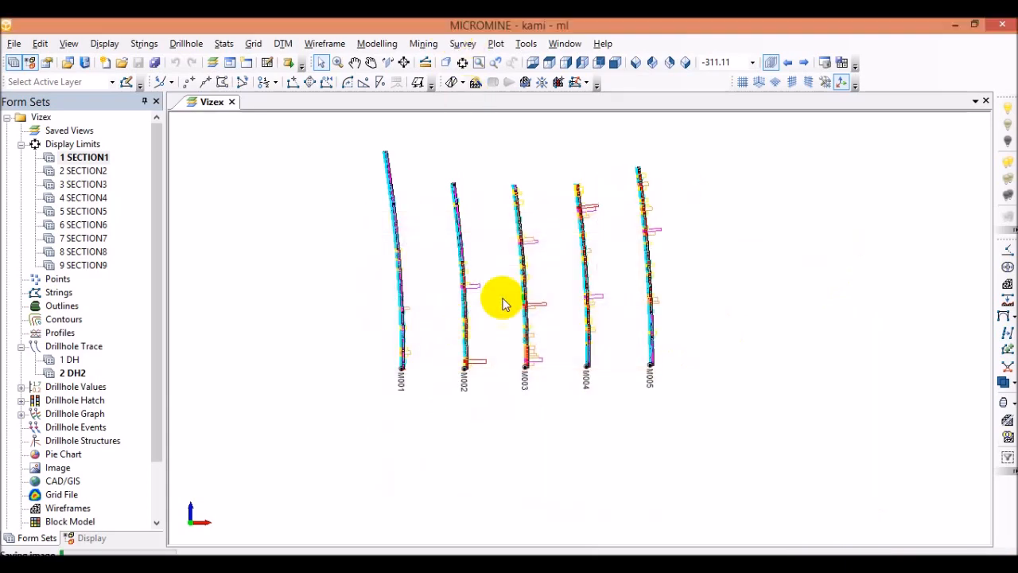
click(496, 45)
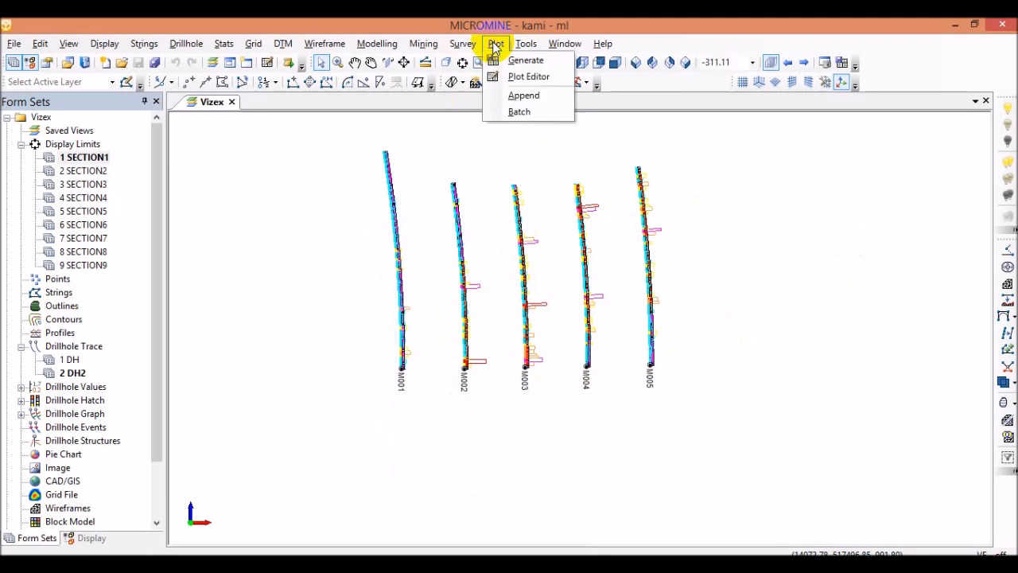
click(527, 78)
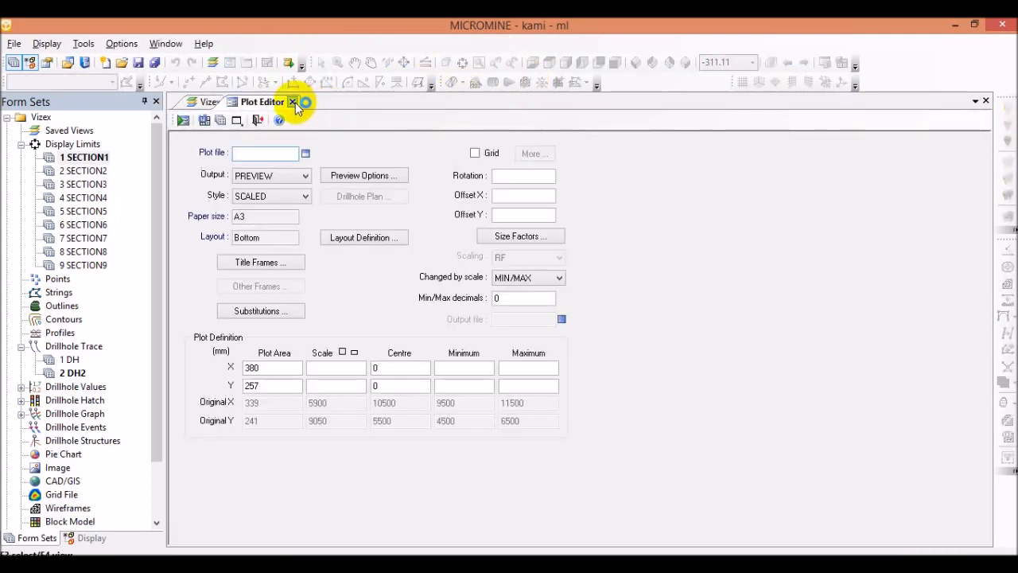
click(293, 102)
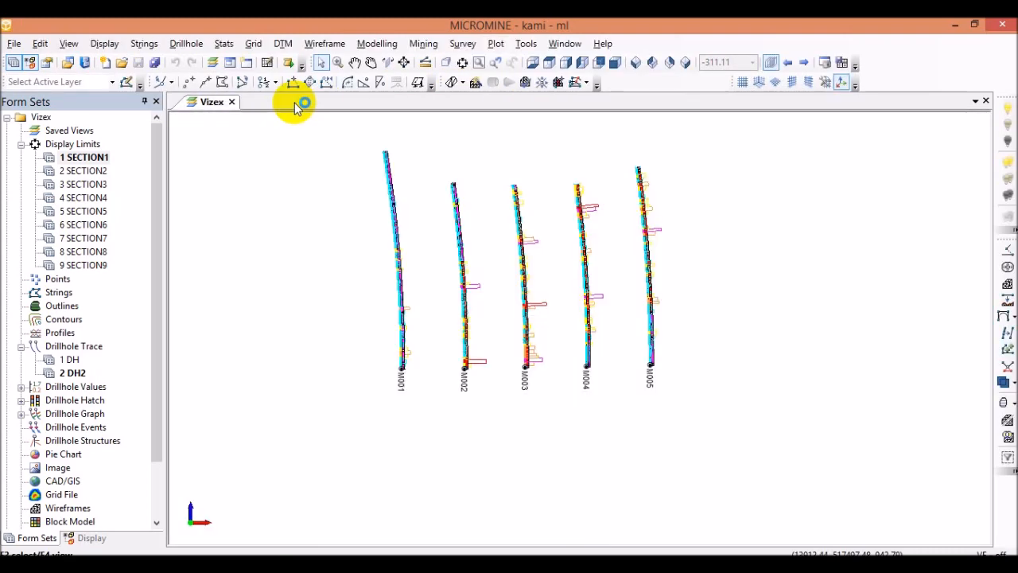
Step: Open the Plot Editor and load the SECTION1 plot file with its parameters imported
click(267, 64)
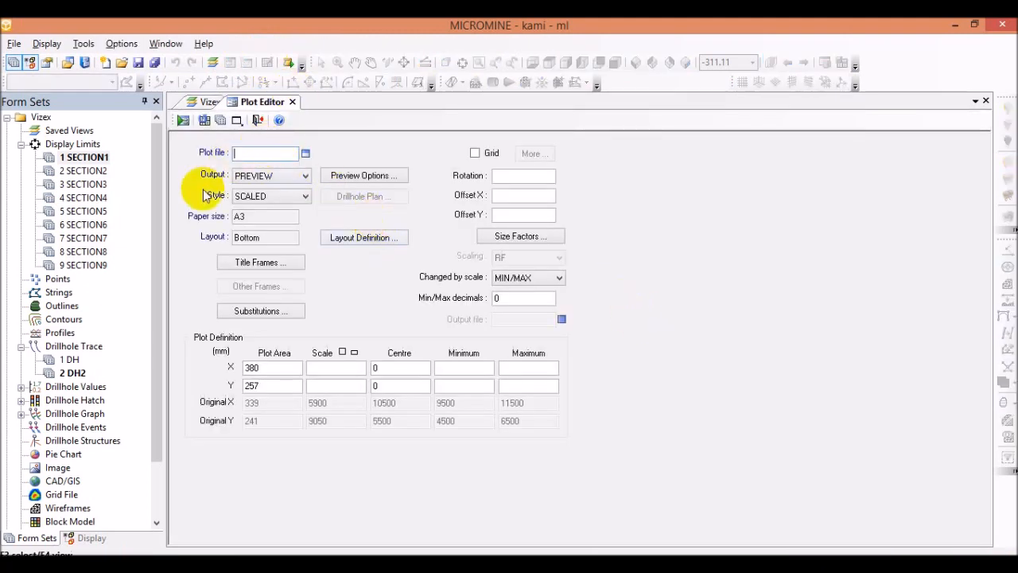
double_click(251, 154)
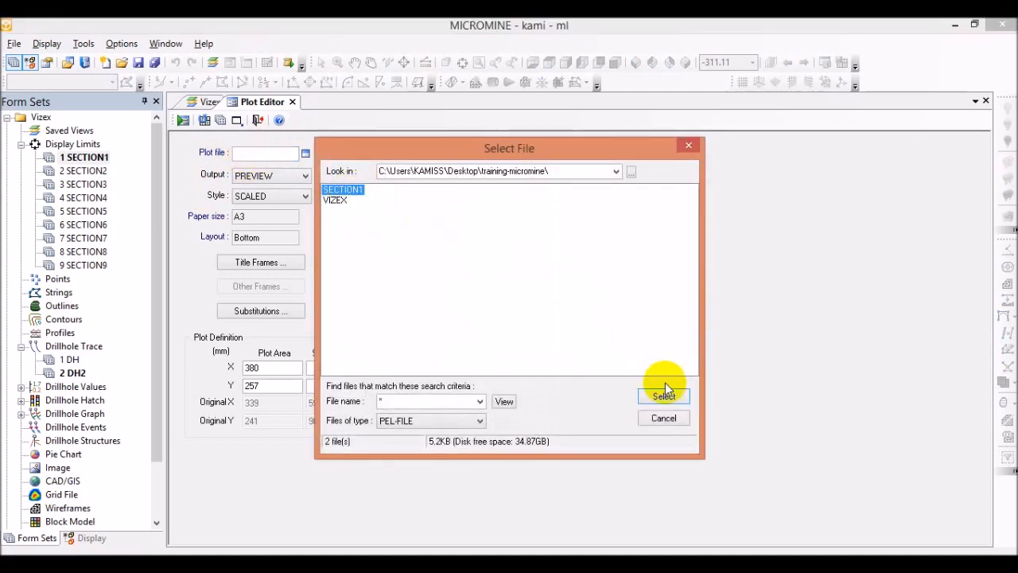
click(664, 396)
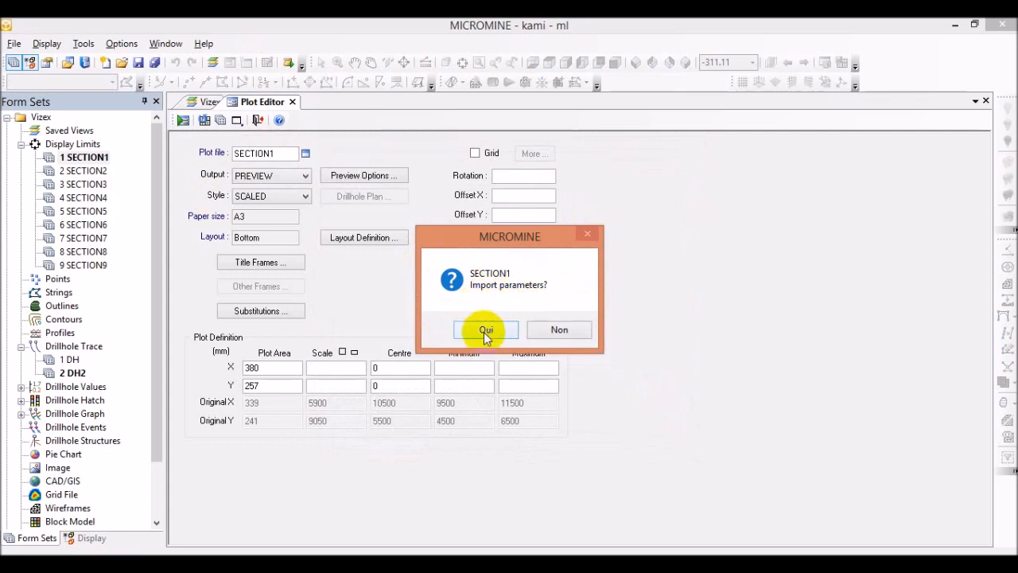
click(485, 330)
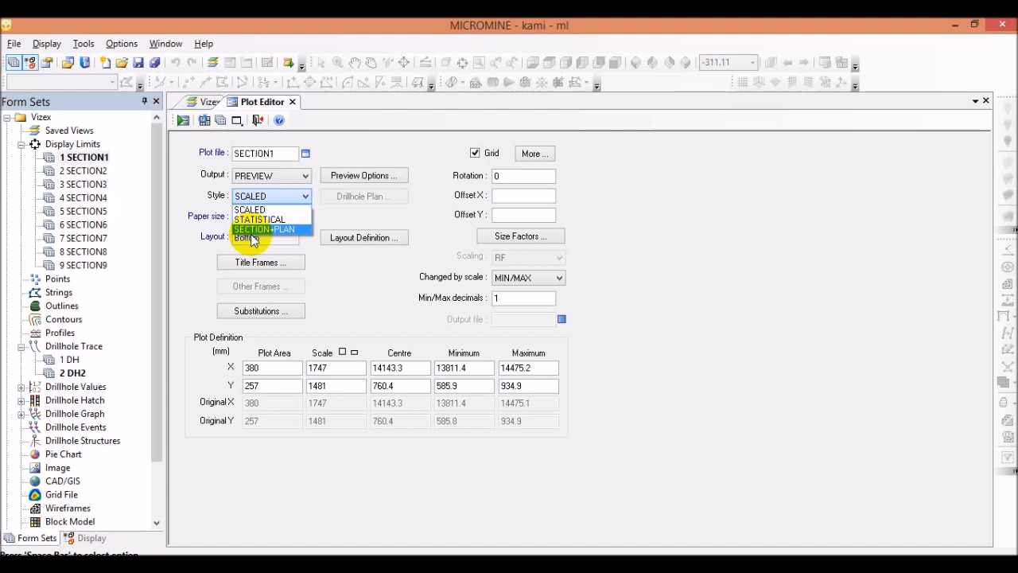
Step: Preview the SECTION1 plot in the SCALED style and return to the plot settings
click(636, 191)
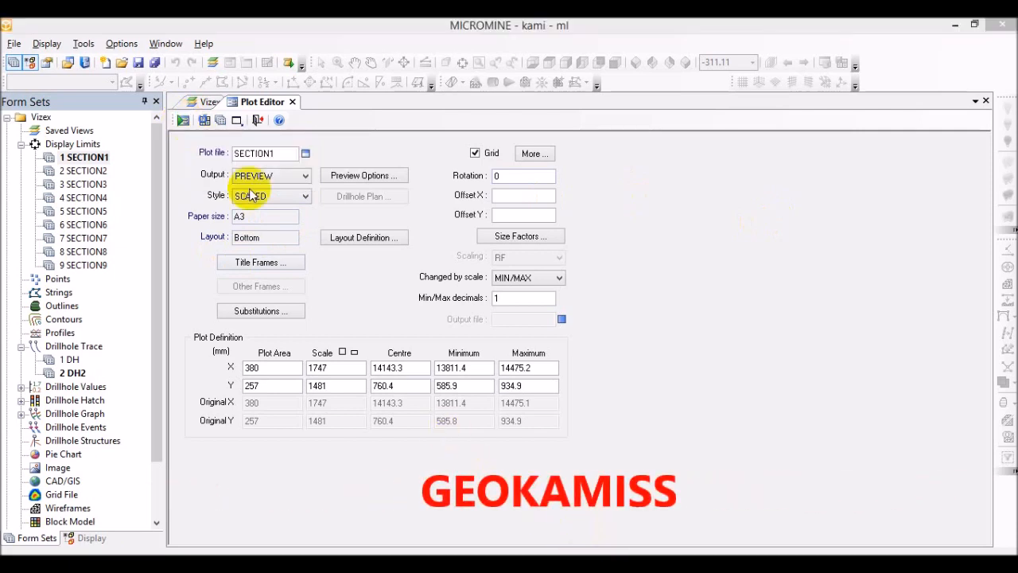
click(182, 121)
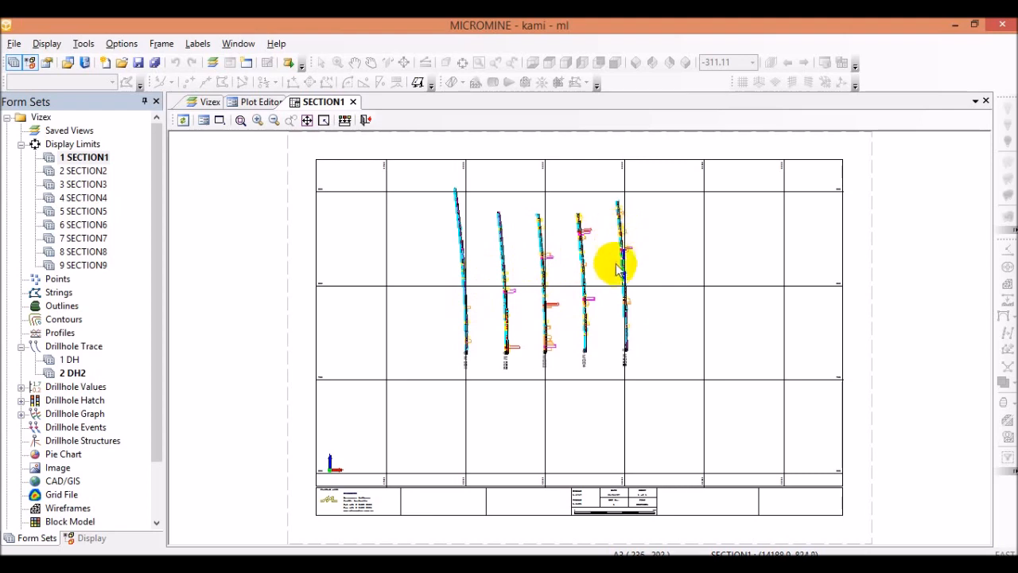
click(258, 106)
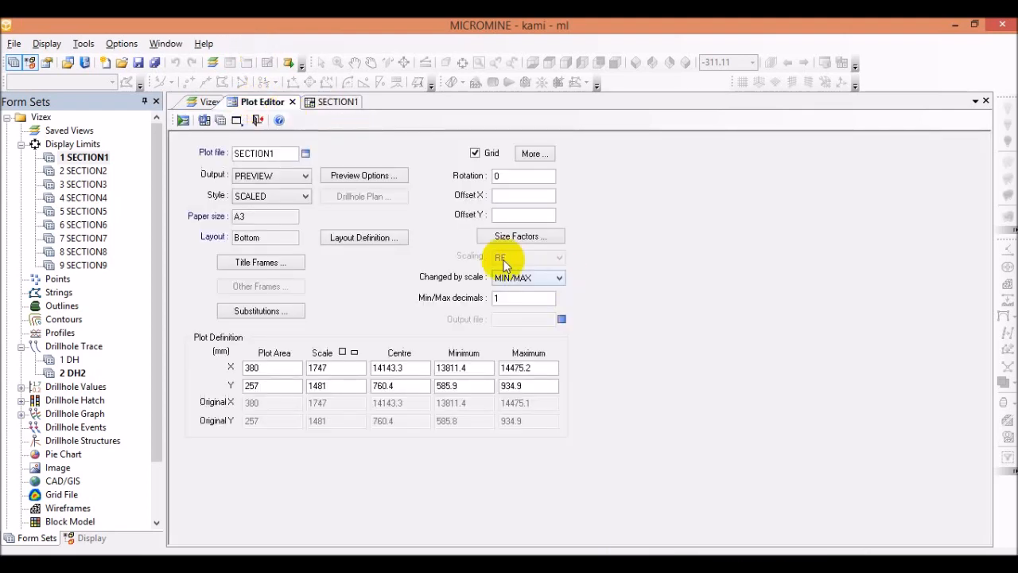
Step: Change the plot style to SECTION+PLAN and try to preview the plot
click(286, 203)
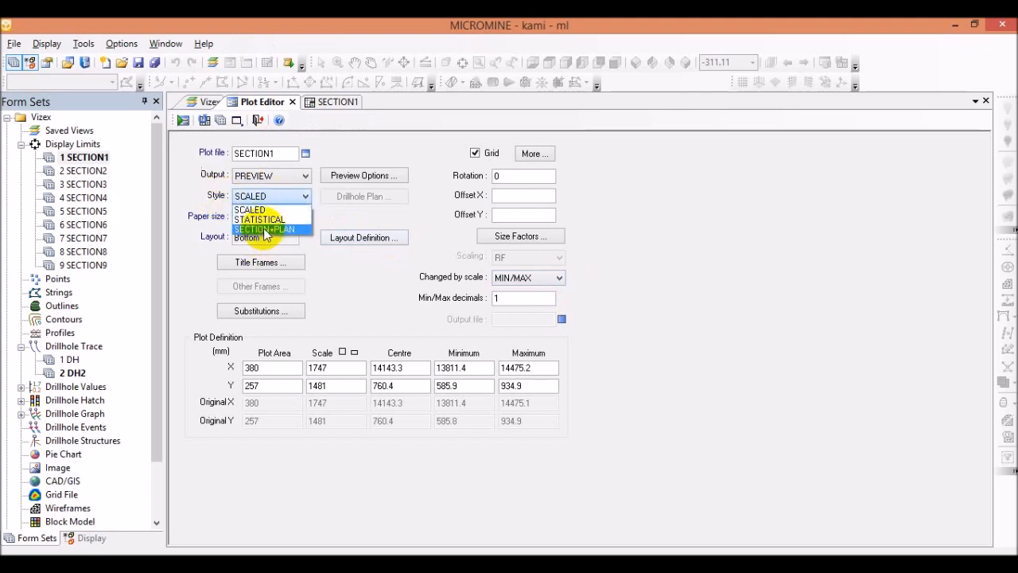
click(265, 229)
click(183, 121)
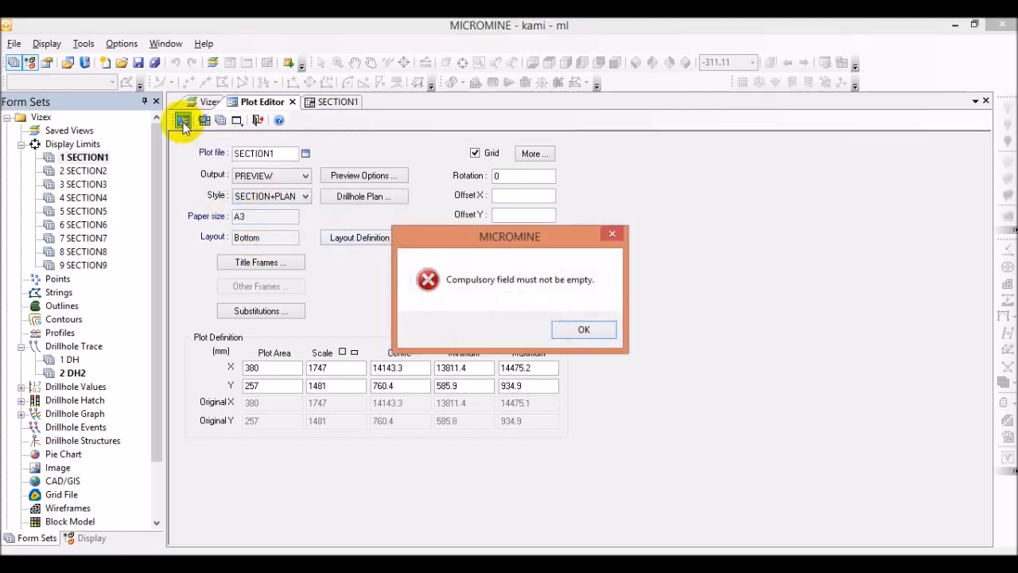
click(579, 330)
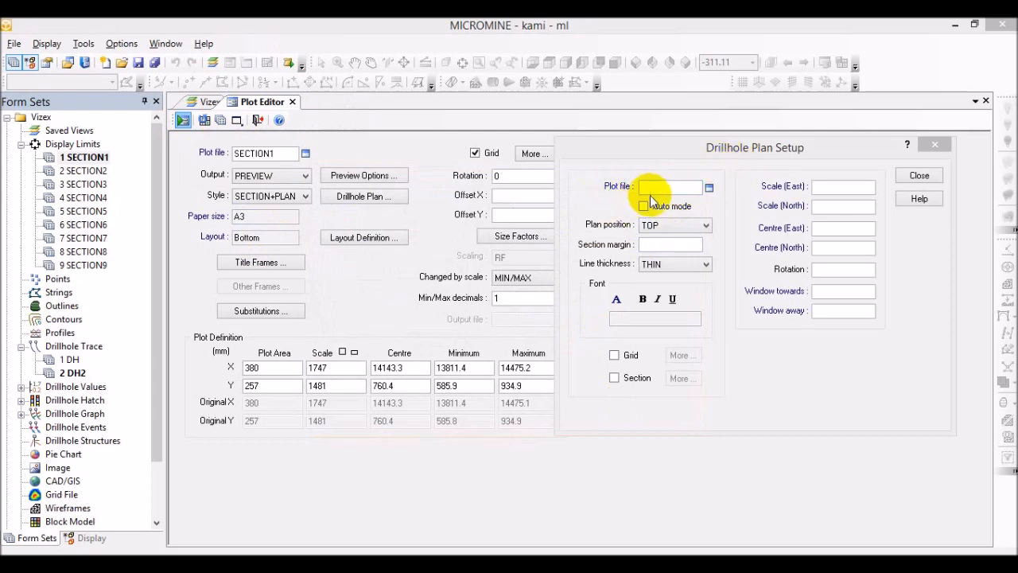
Step: Use PLAN as the drillhole plan's plot file, with an east scale of 1747 and a north scale of 1481
double_click(657, 189)
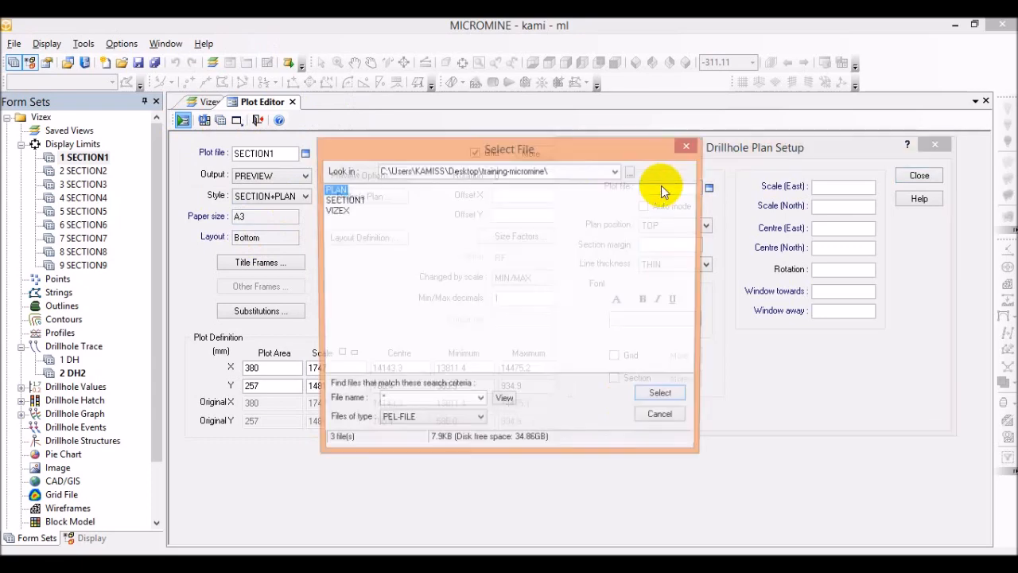
click(664, 397)
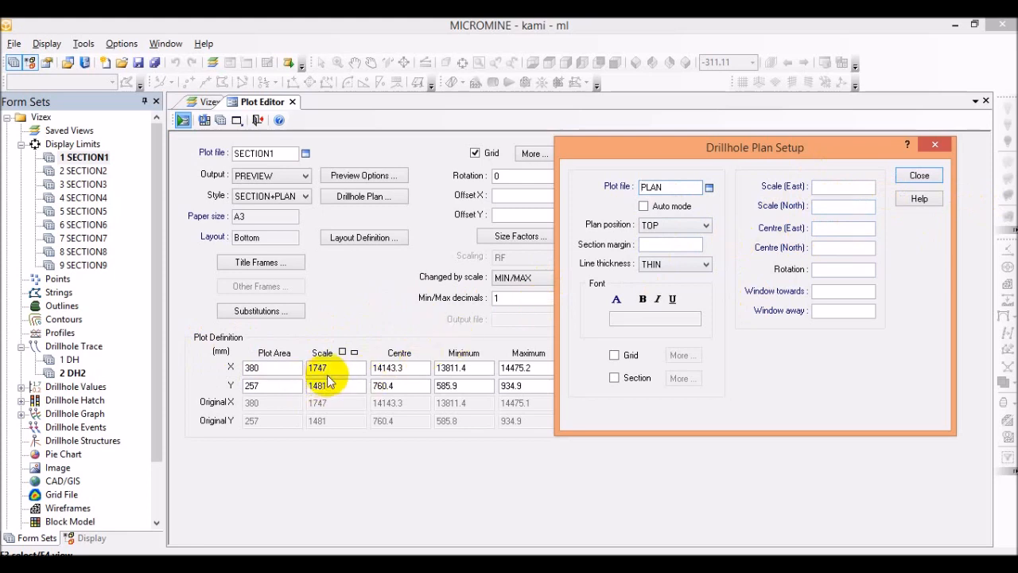
click(315, 371)
click(354, 379)
click(832, 187)
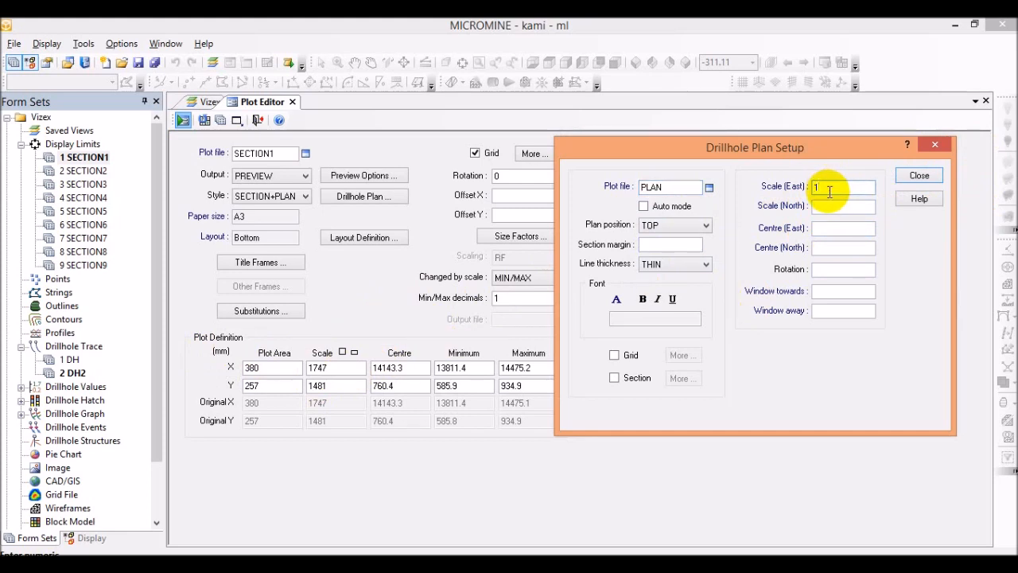
text(1747)
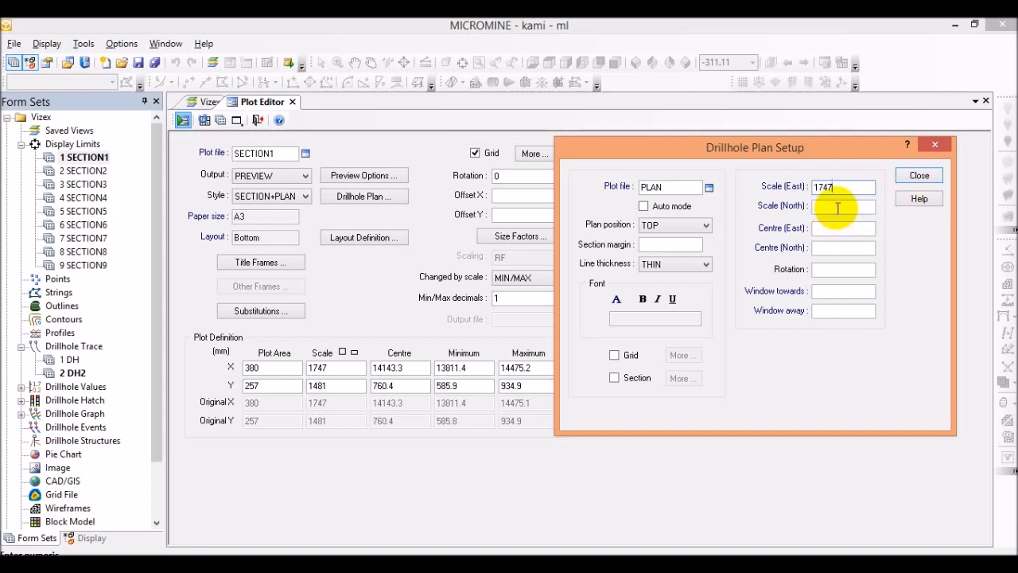
click(833, 206)
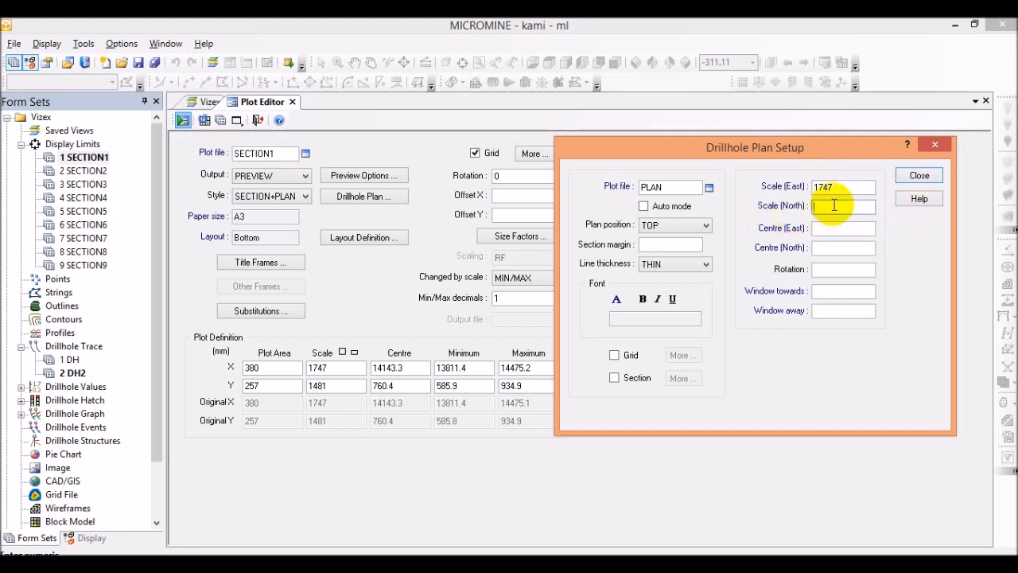
text(1481)
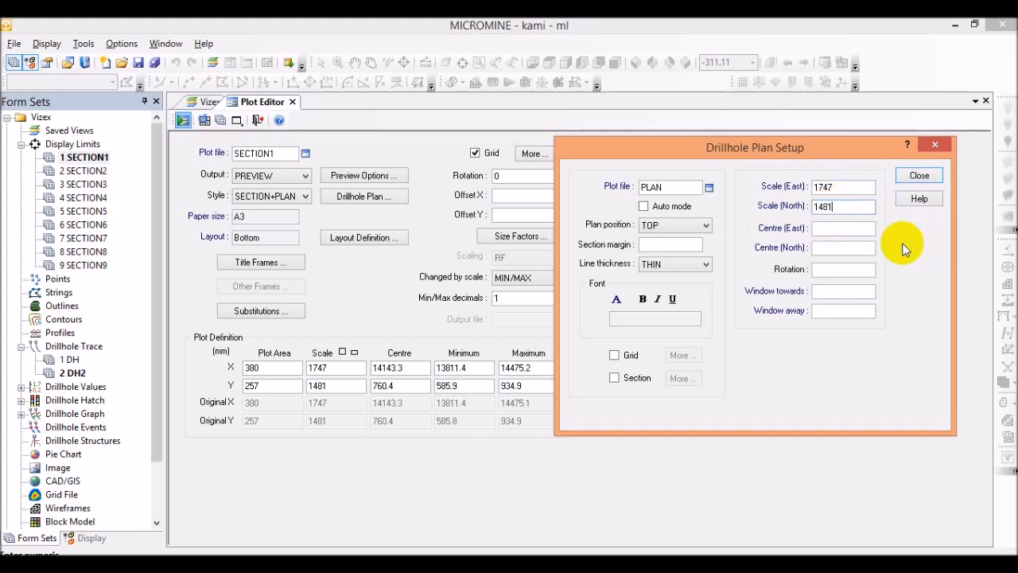
Step: Set the drillhole plan's centre to 14143.3 east and 760.4 north
click(854, 228)
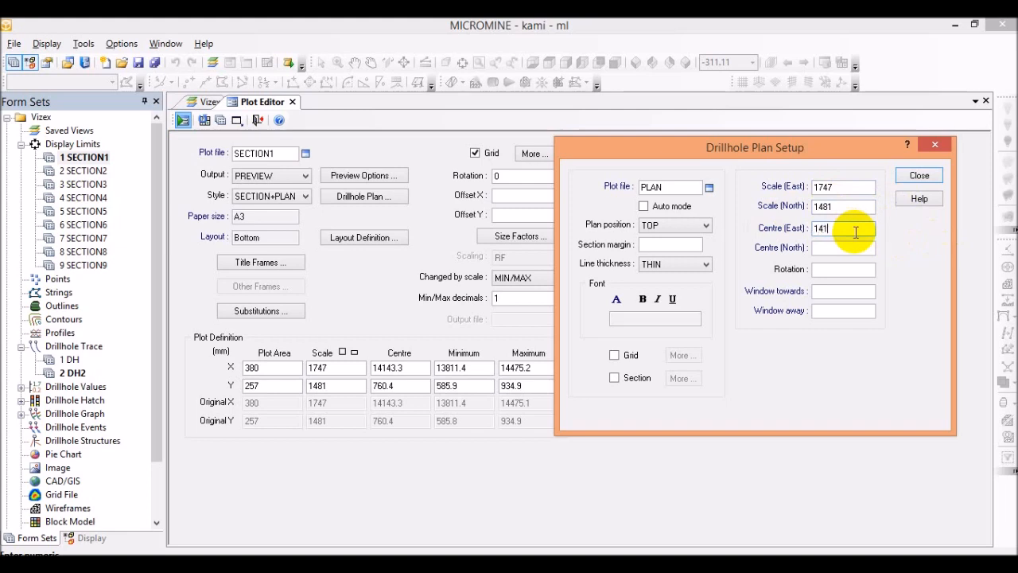
text(14143.3)
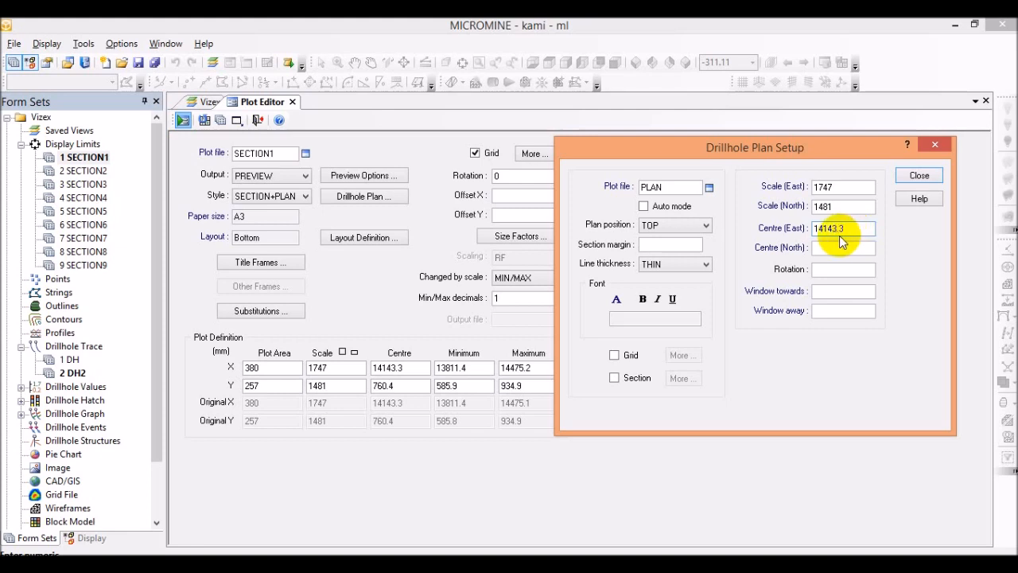
click(834, 248)
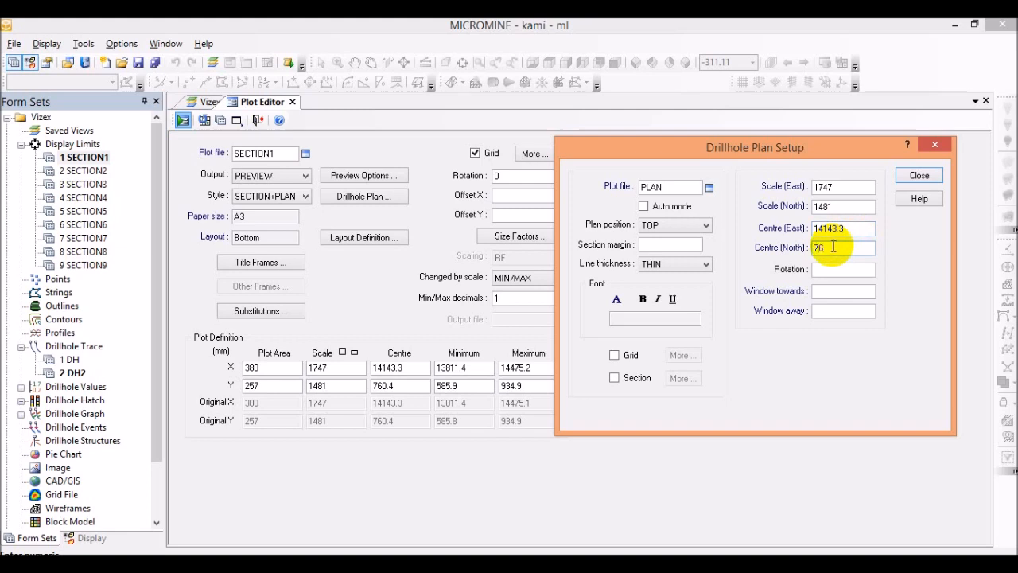
text(760.4)
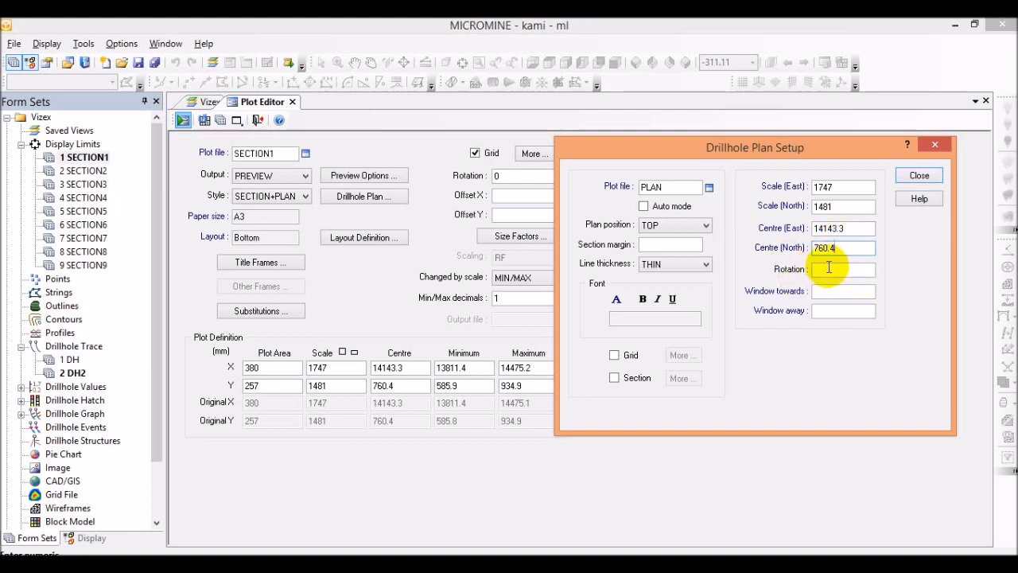
Step: Set both the towards and away window distances of the drillhole plan to 10
click(823, 269)
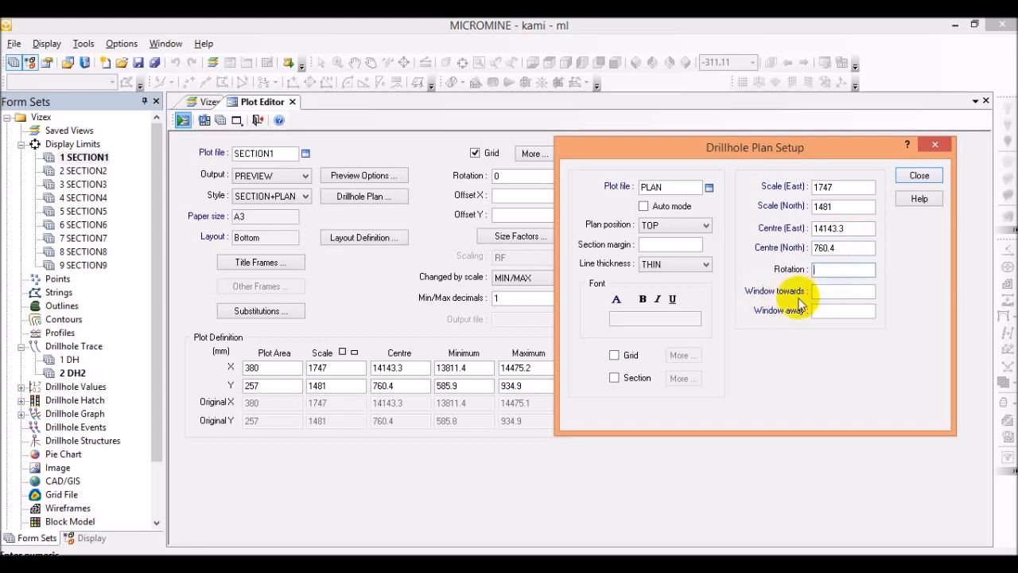
click(821, 293)
text(1)
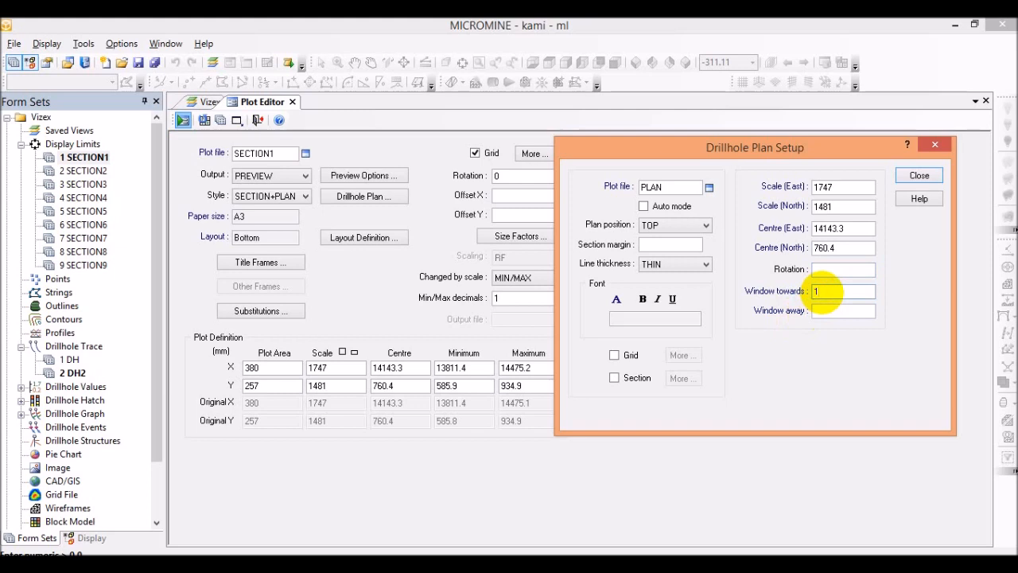
text(0)
click(825, 312)
text(1)
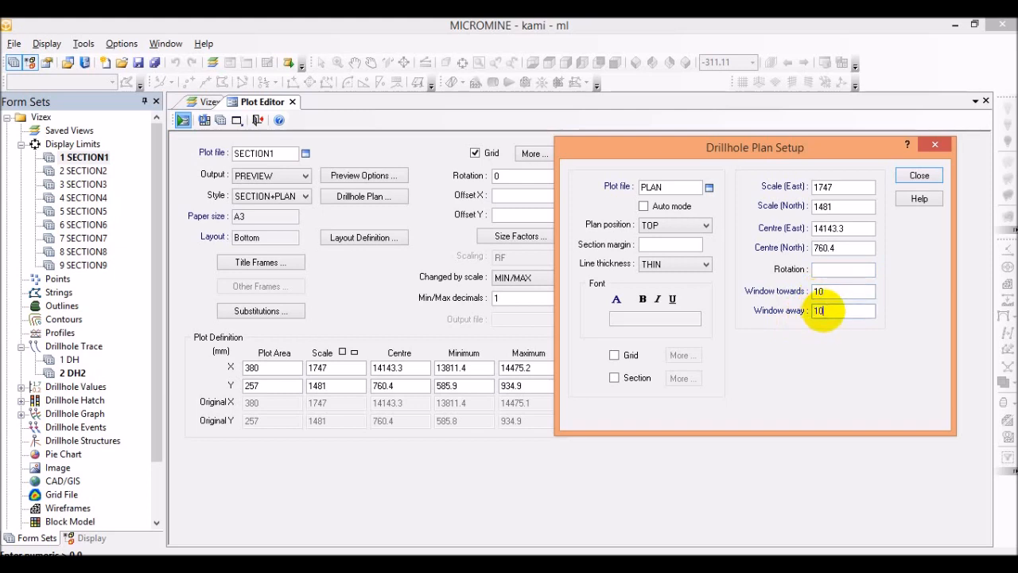
Step: Complete the drillhole plan's away window distance of 10, enable its grid and section, and open the grid settings
text(0)
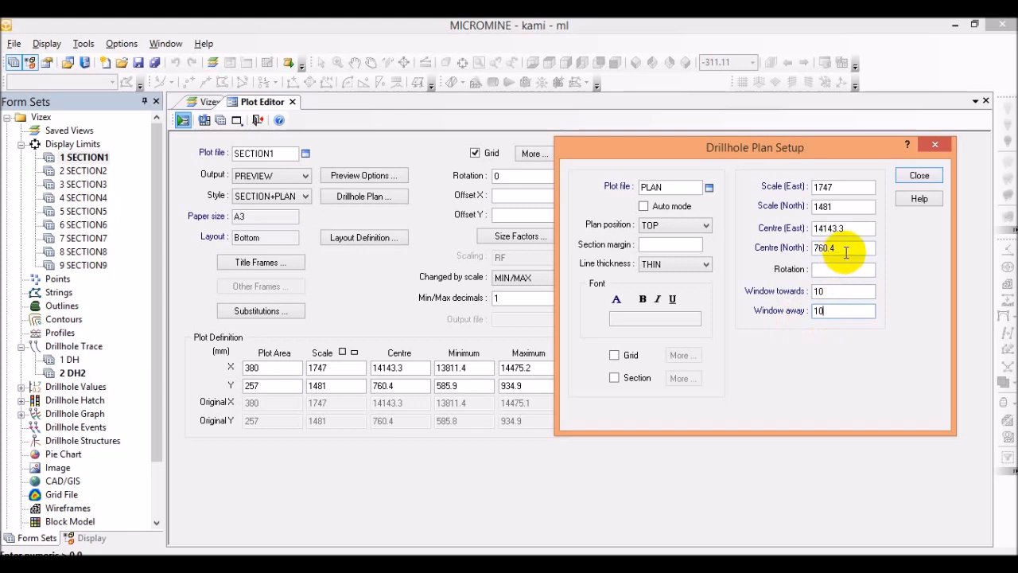
click(837, 250)
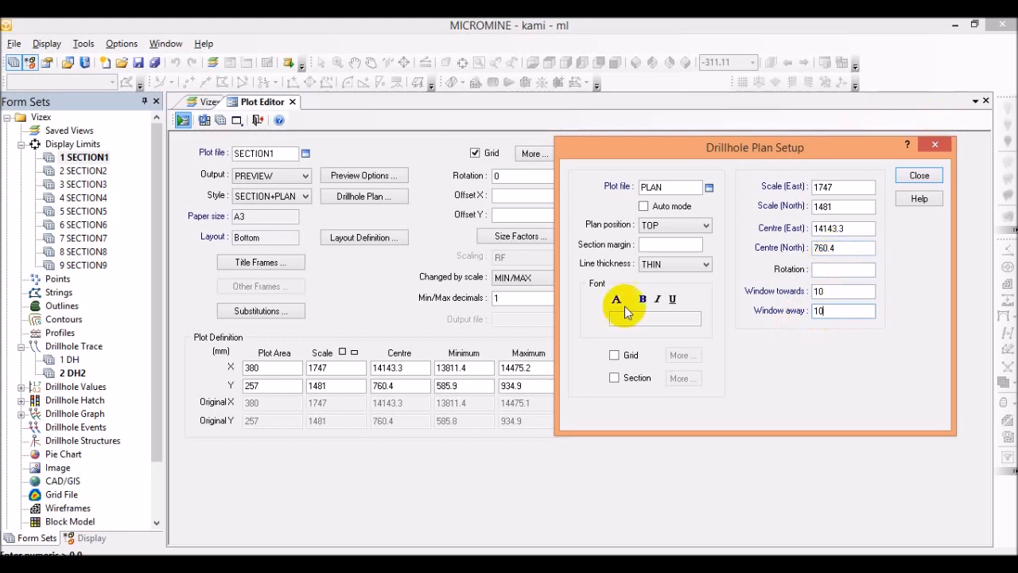
click(614, 357)
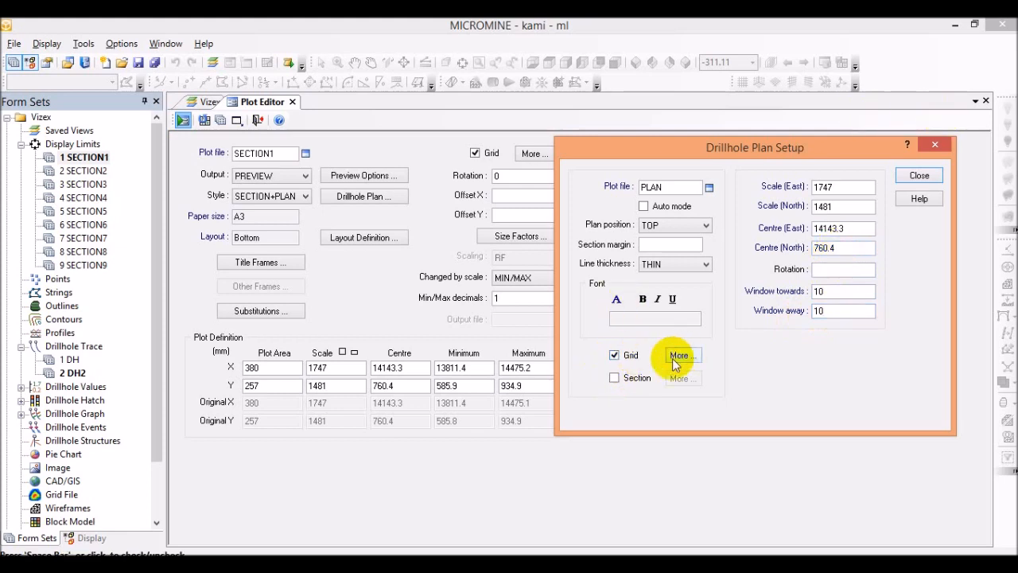
click(614, 379)
click(680, 356)
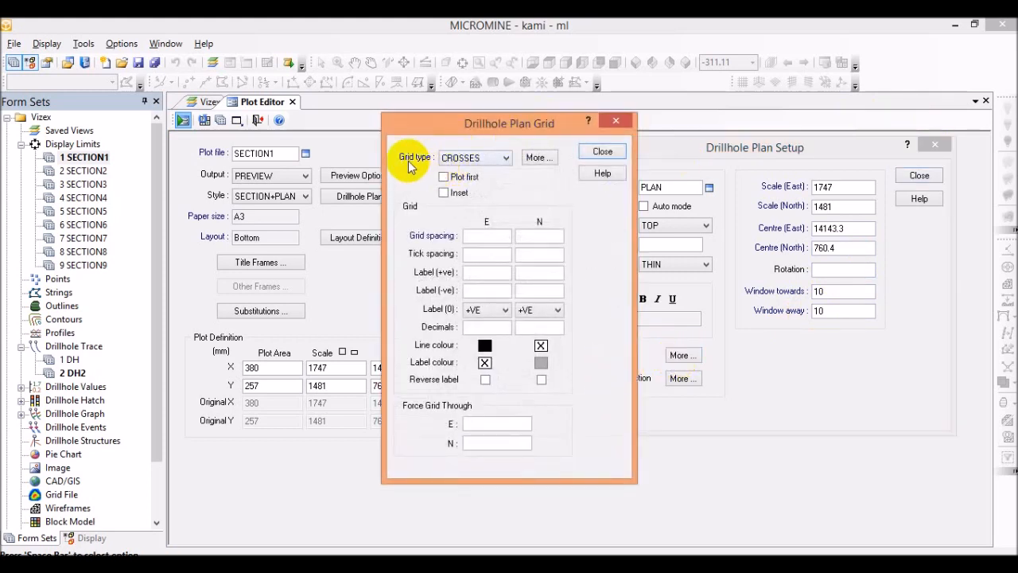
Step: Set the drillhole plan's grid type to TICKS
click(490, 162)
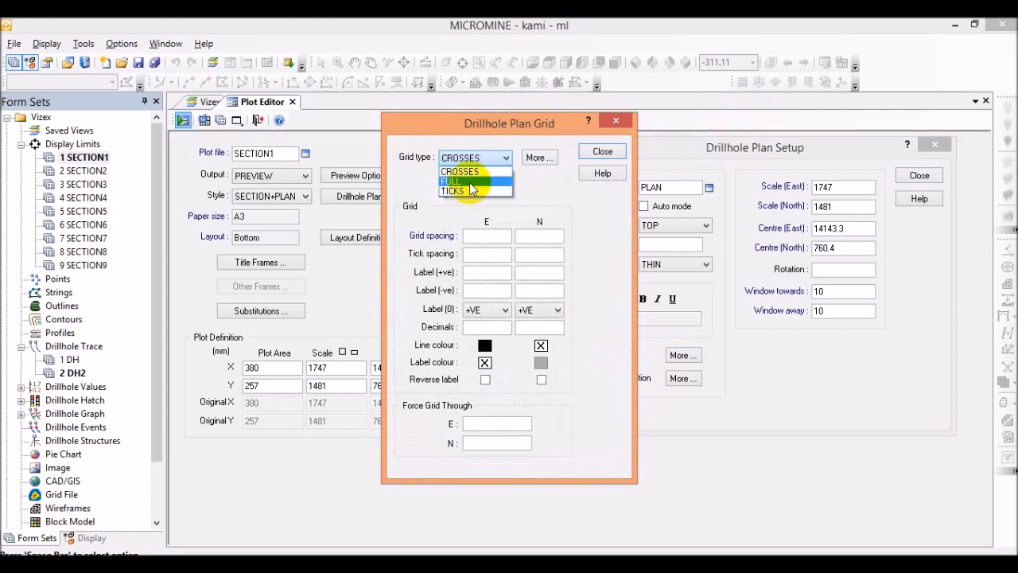
click(617, 432)
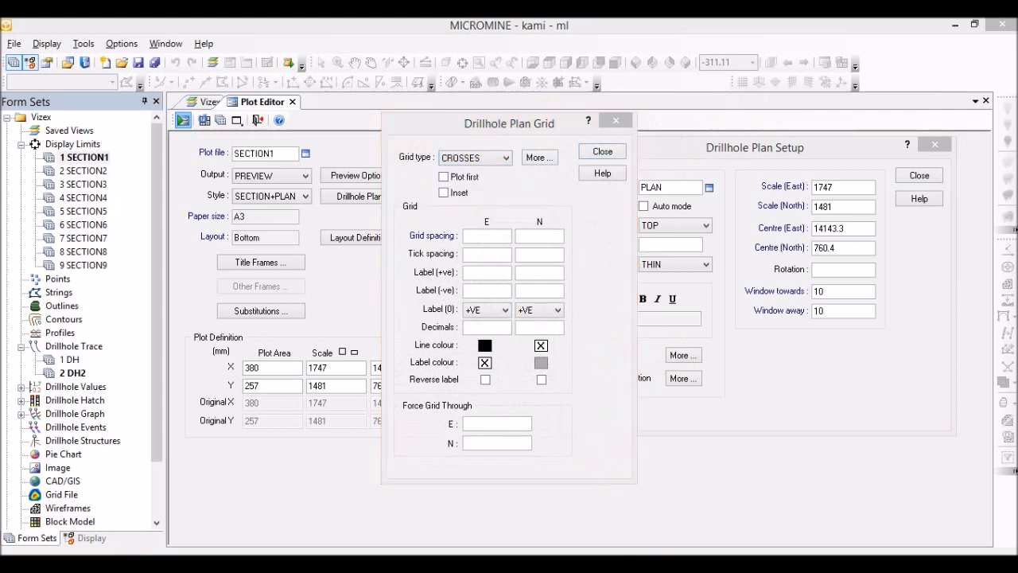
click(495, 158)
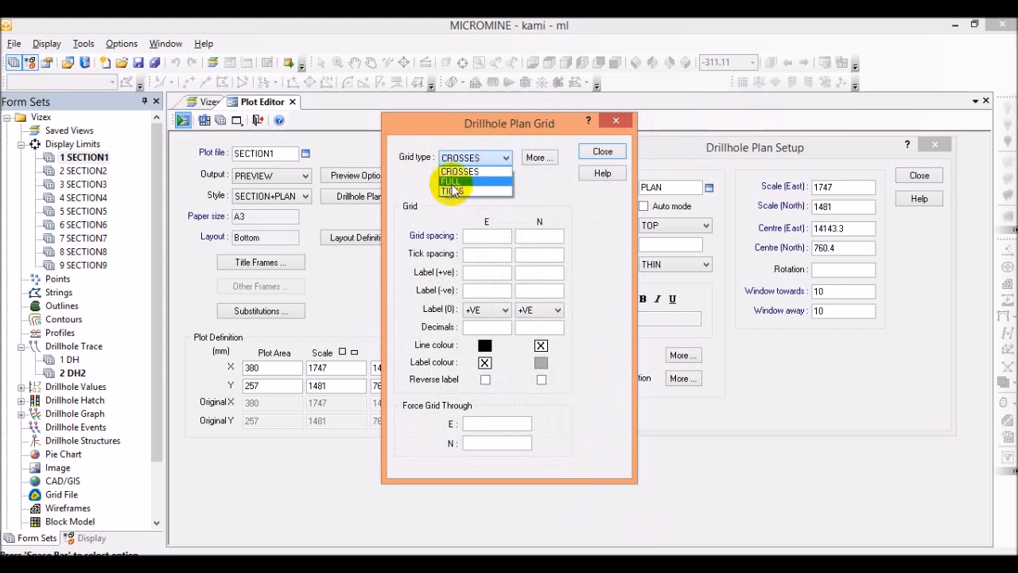
click(453, 193)
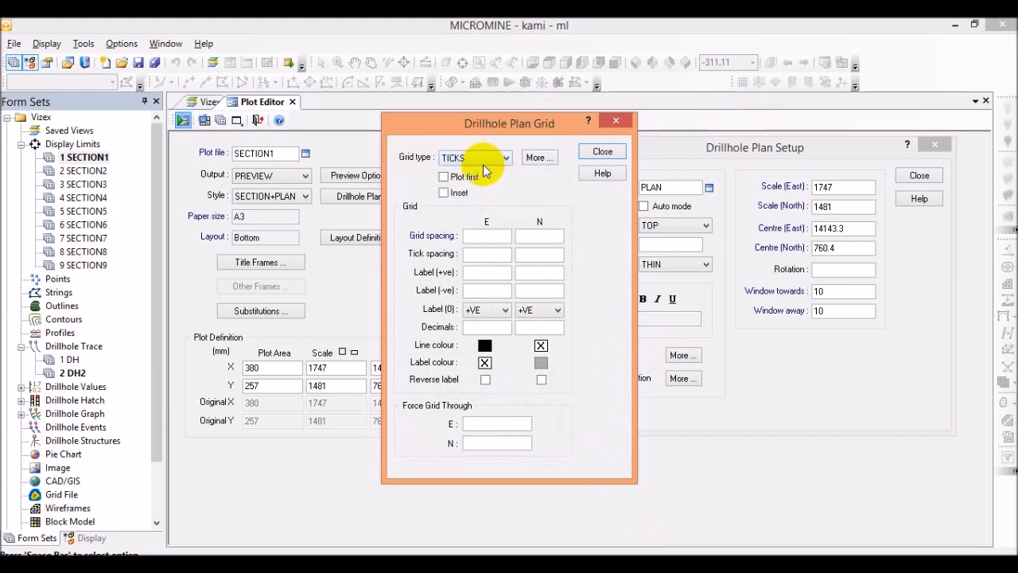
click(537, 163)
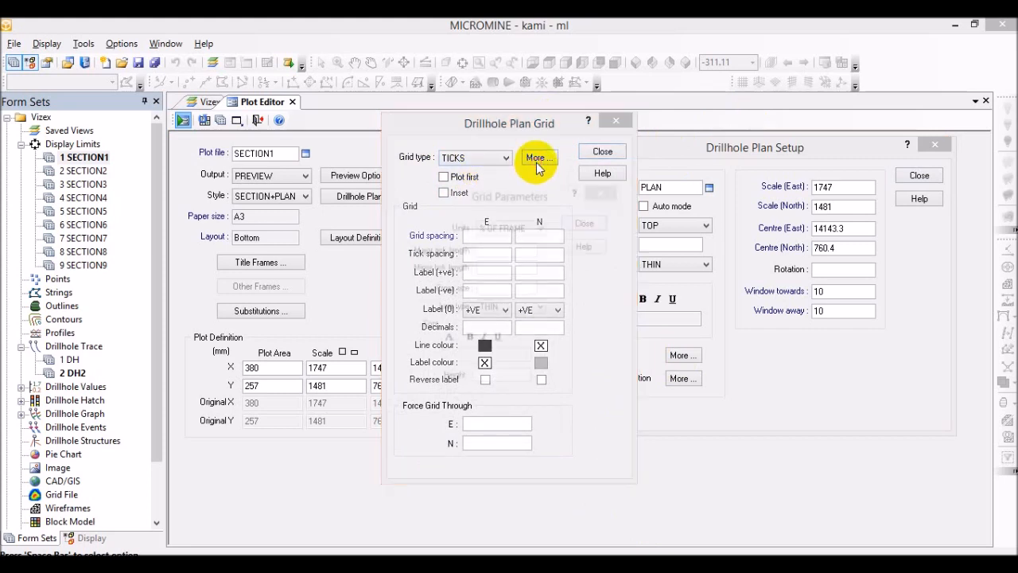
click(603, 196)
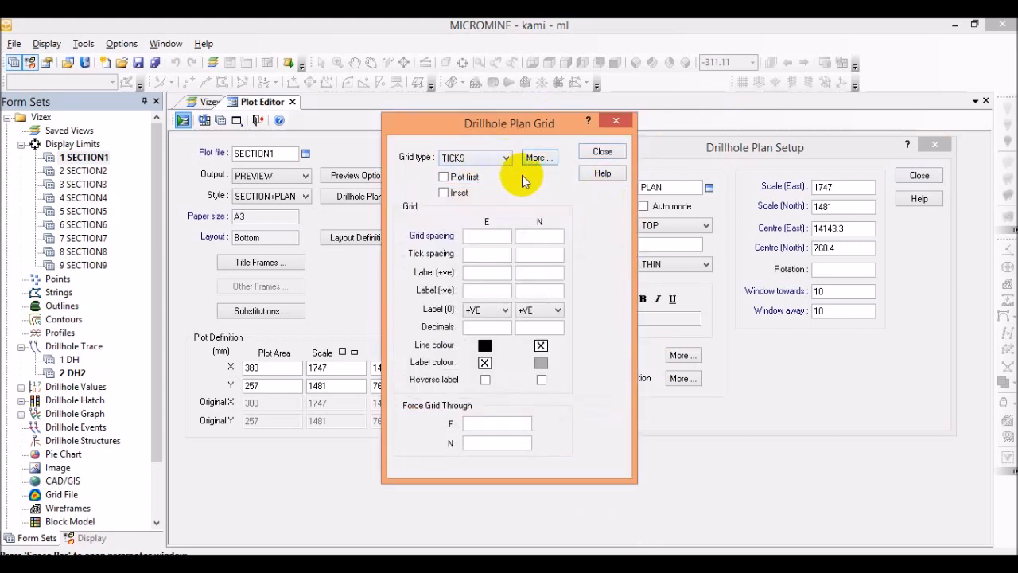
Step: Set the drillhole plan's grid spacing and tick spacing to 100 for both east and north
click(480, 237)
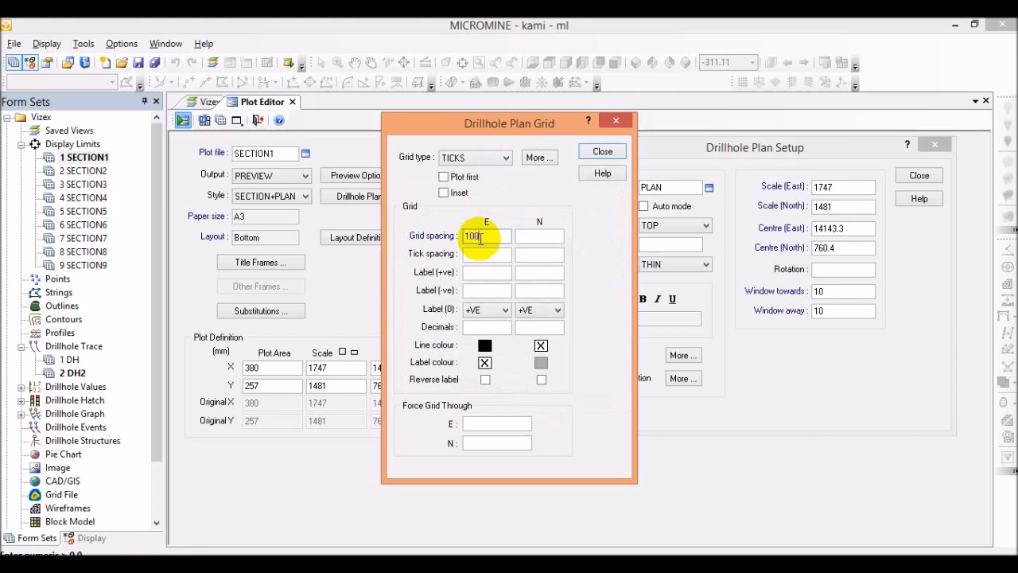
click(527, 235)
text(10)
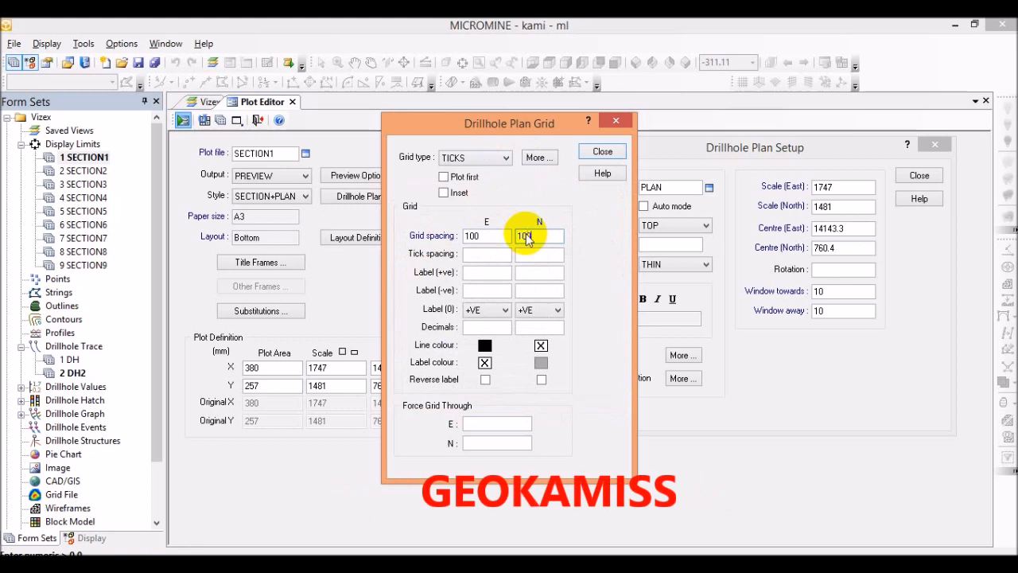
text(0)
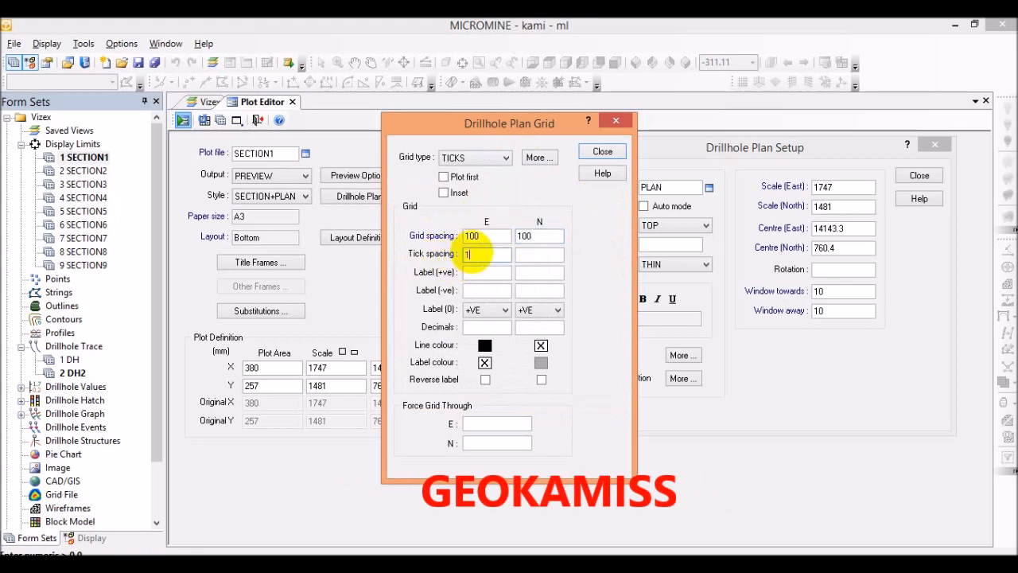
click(533, 255)
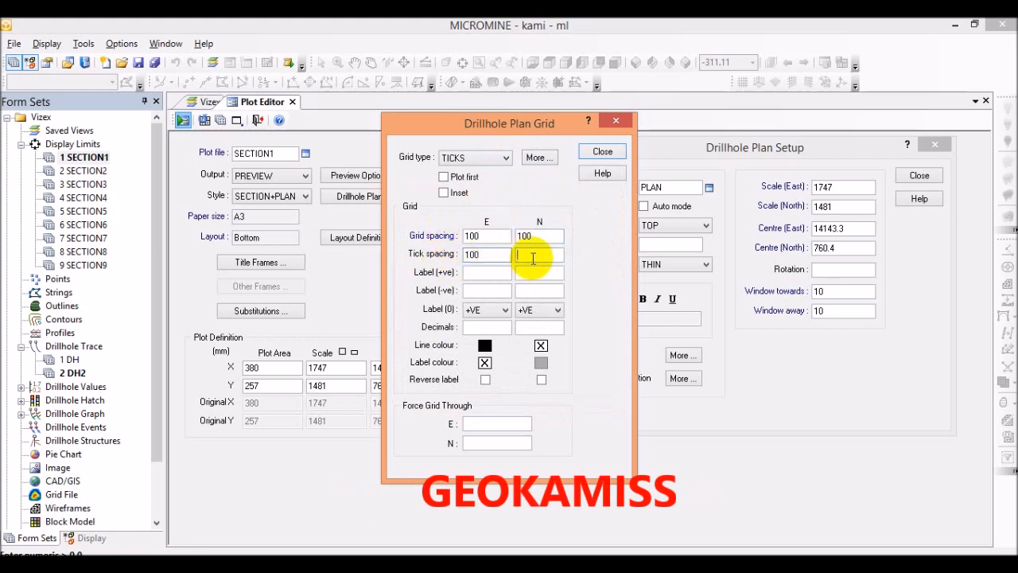
text(100)
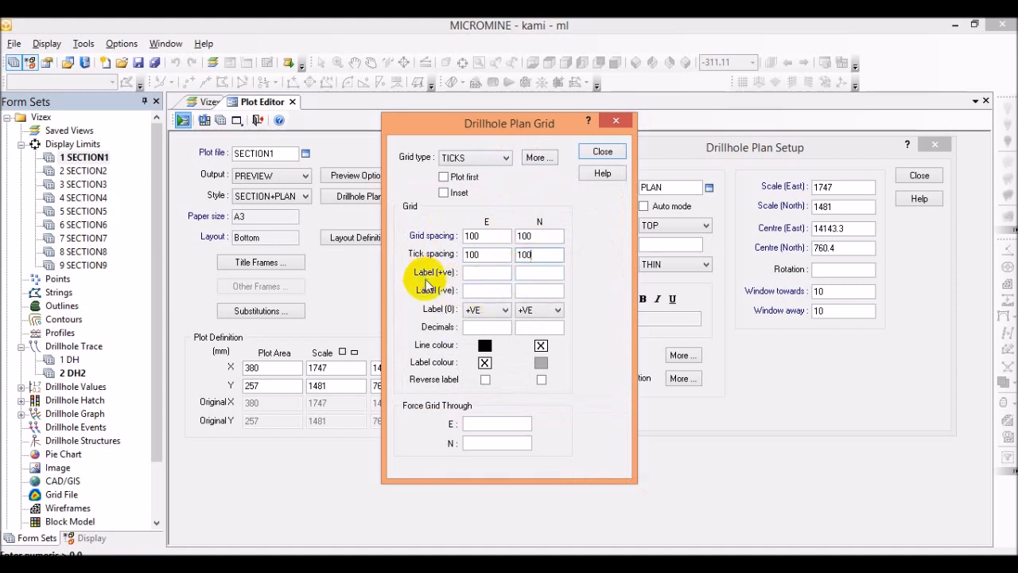
Step: Label the plan grid's positive coordinates mE for east and mN for north
click(475, 272)
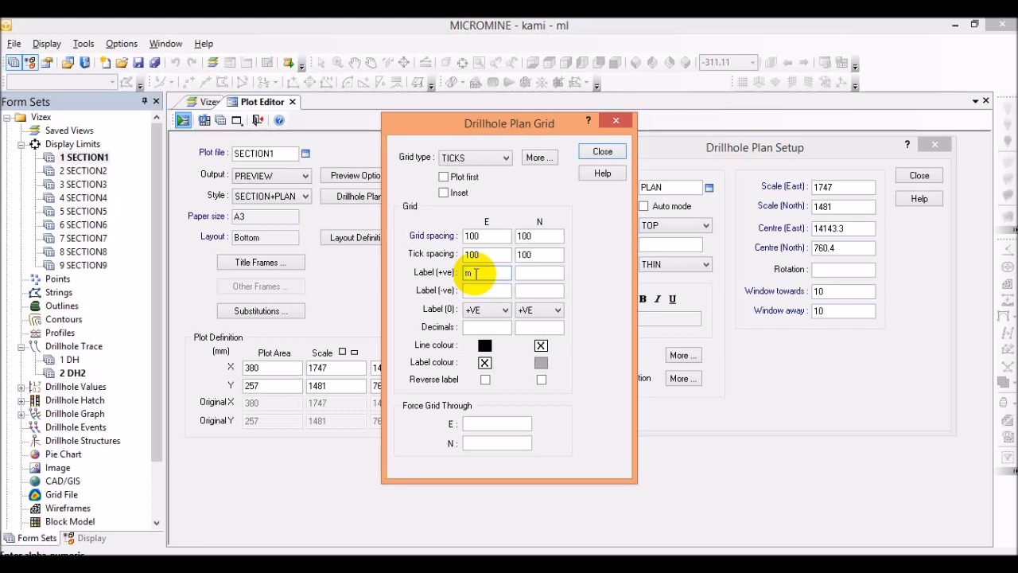
text(mE)
click(529, 271)
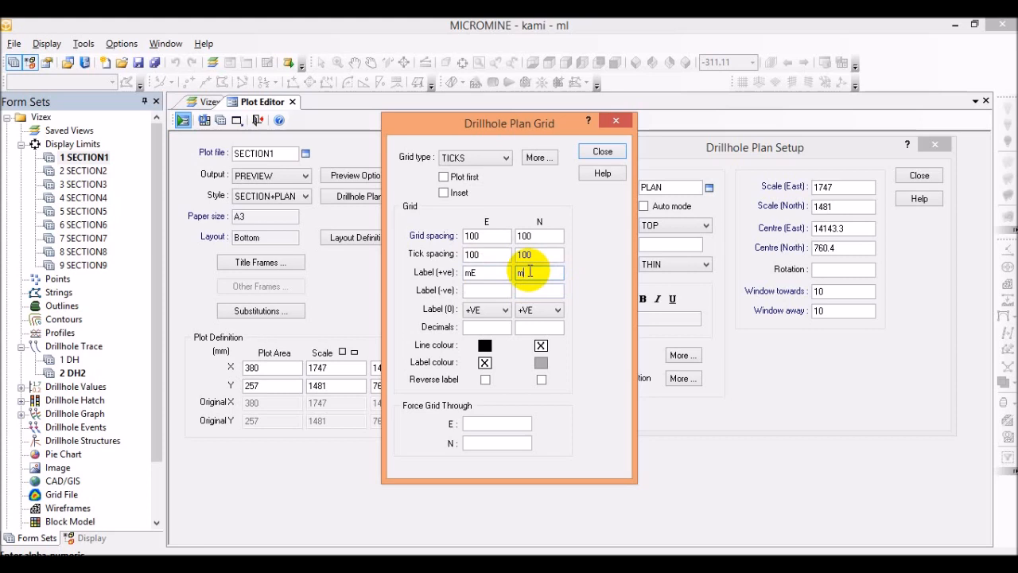
text(mN)
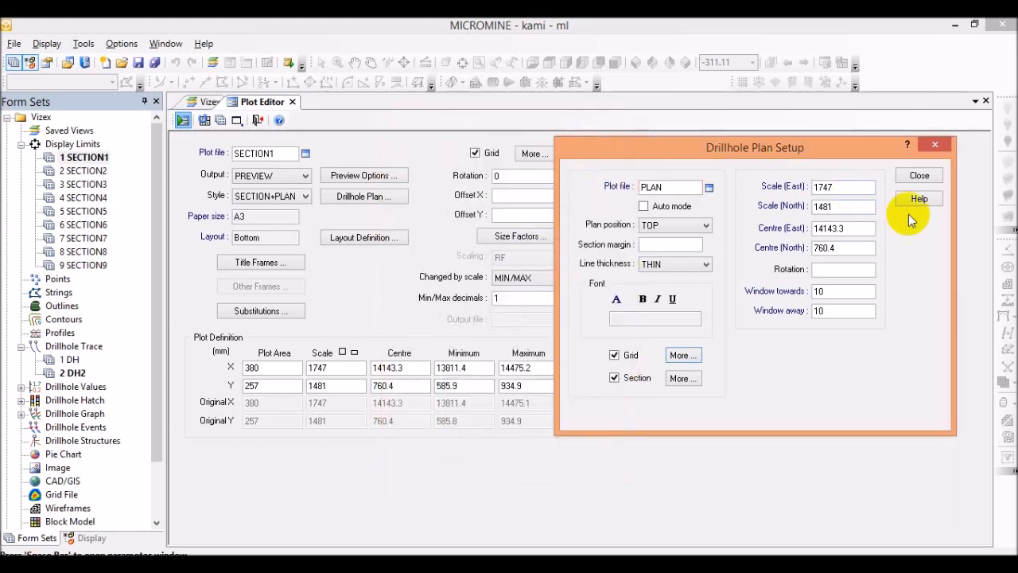
Step: Close the drillhole plan setup, preview the SECTION1 plot with its plan, and return to the Plot Editor
click(919, 177)
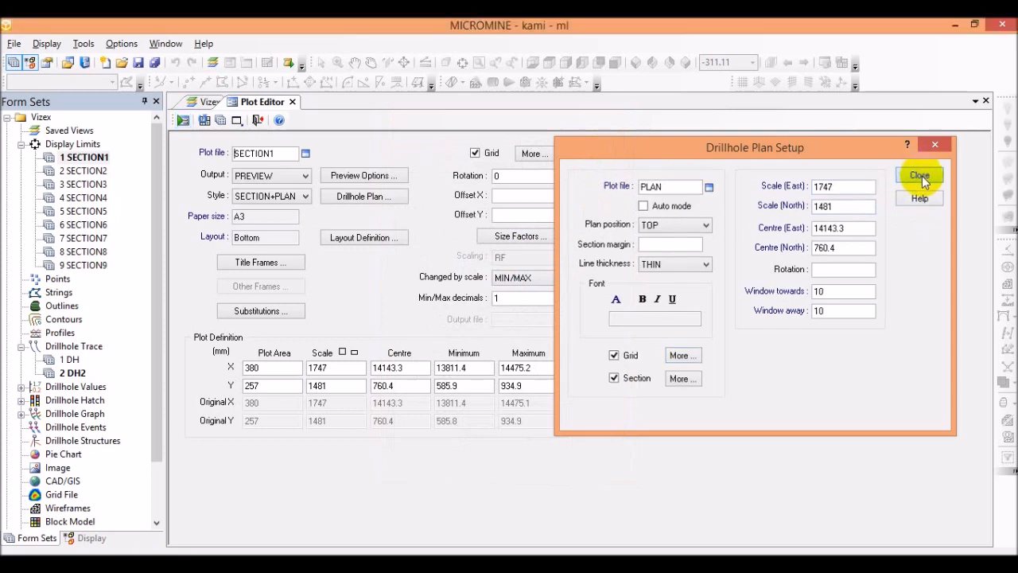
click(183, 120)
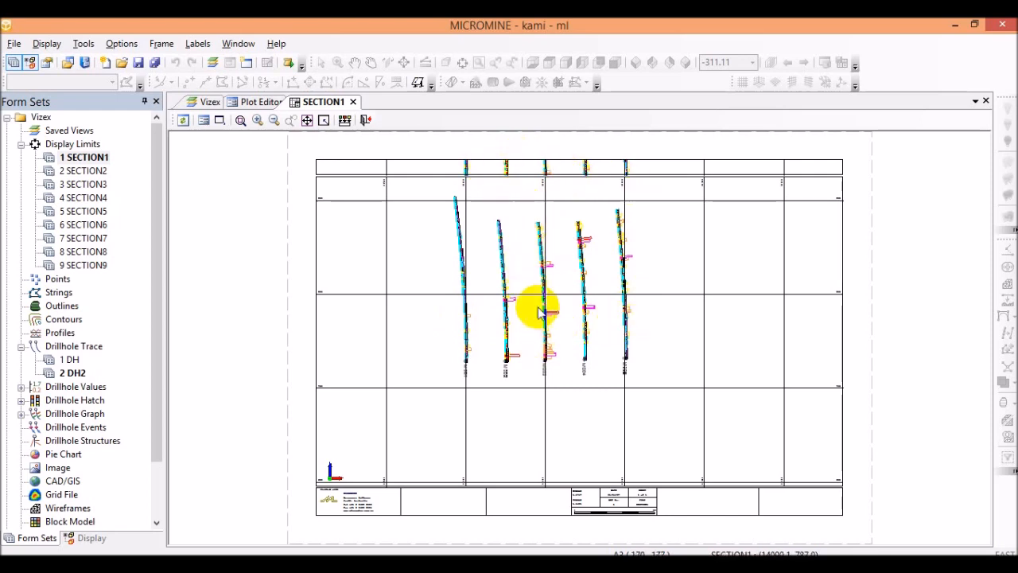
click(257, 102)
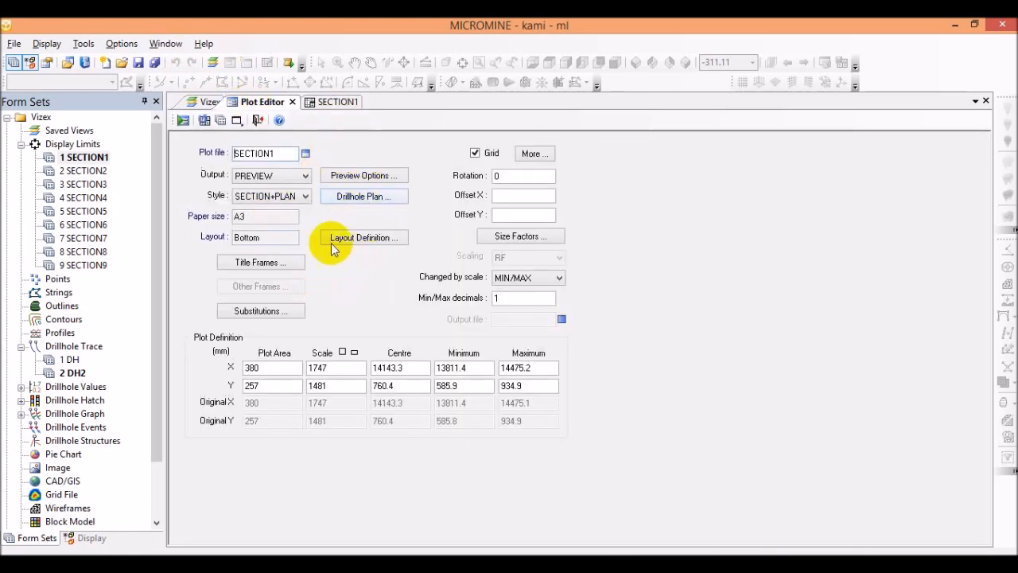
Step: Set the plotdate substitution to 10/03/2021
click(264, 314)
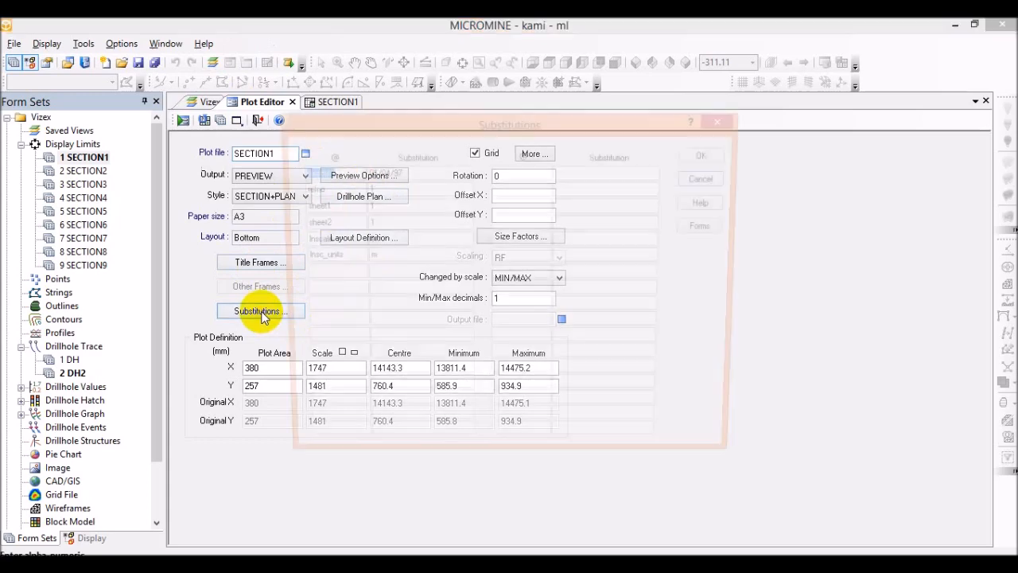
click(400, 172)
click(400, 171)
double_click(400, 172)
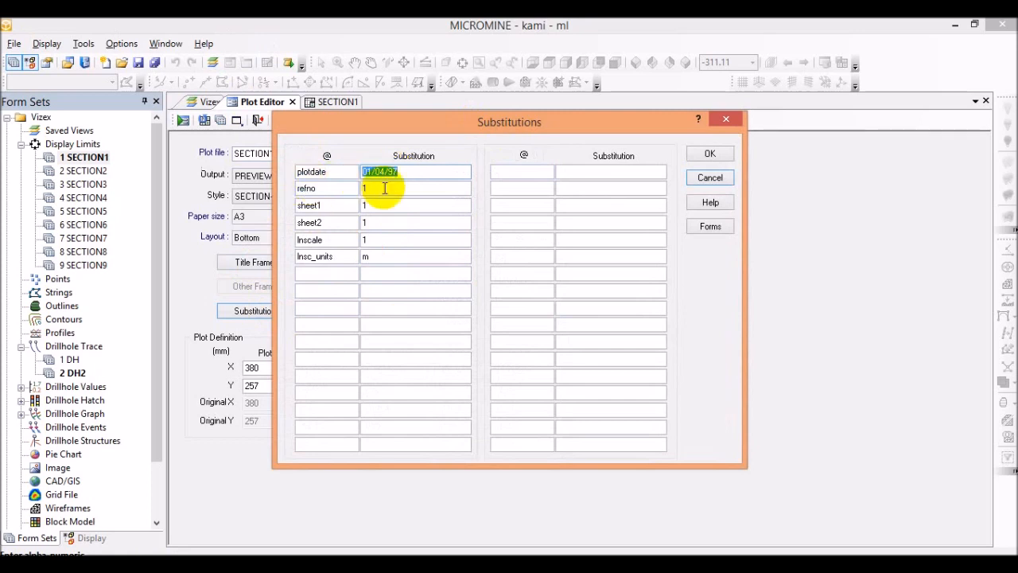
text(10/)
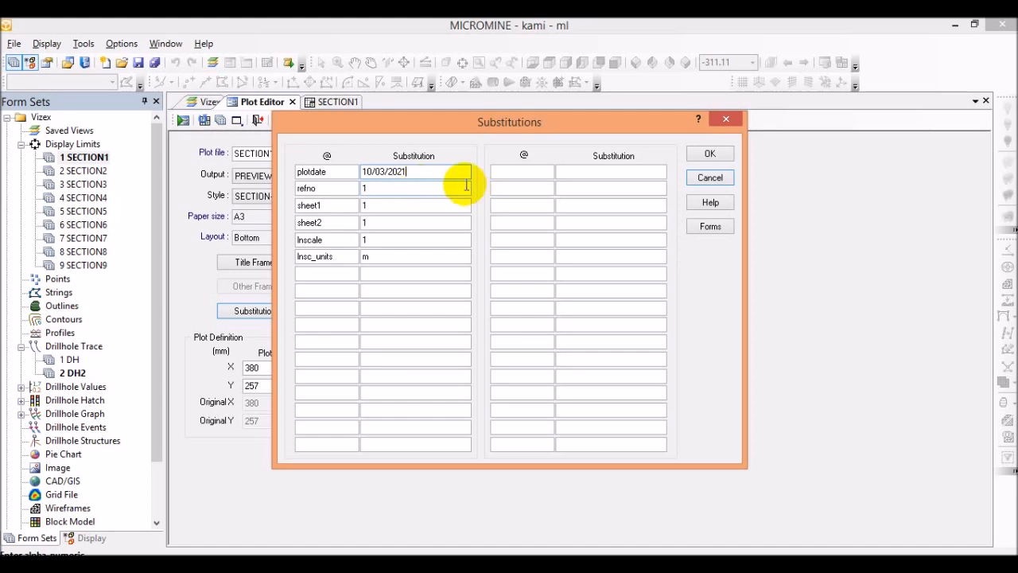
click(374, 256)
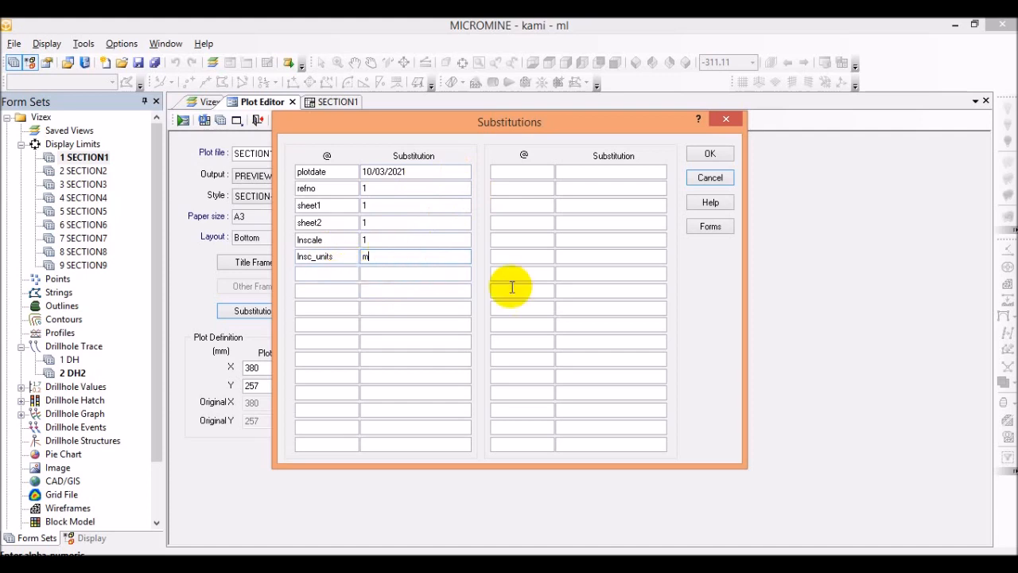
click(710, 156)
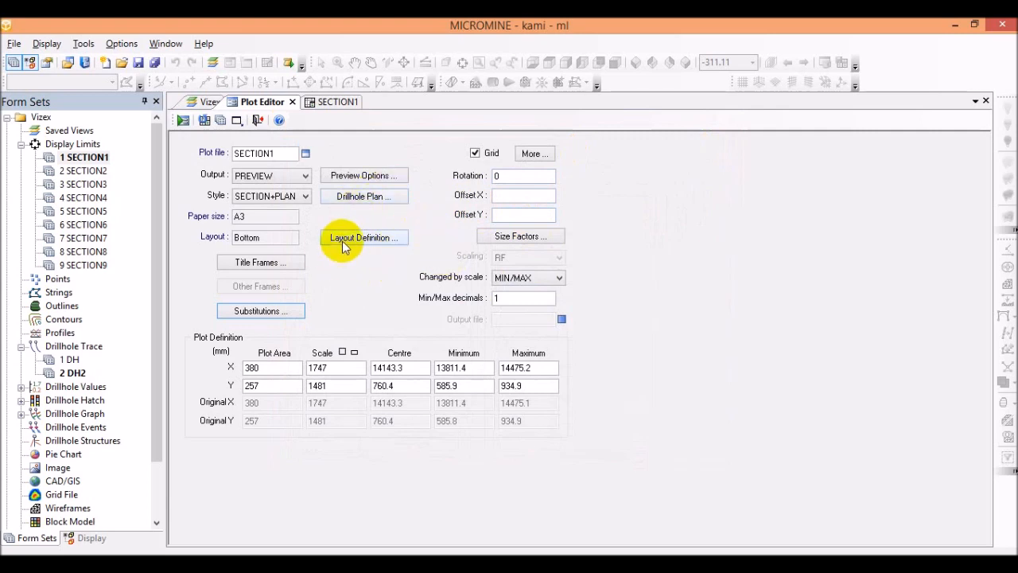
Step: Check the title frames' text settings and open the MM BOTTOM title frame from the layout definition
click(259, 263)
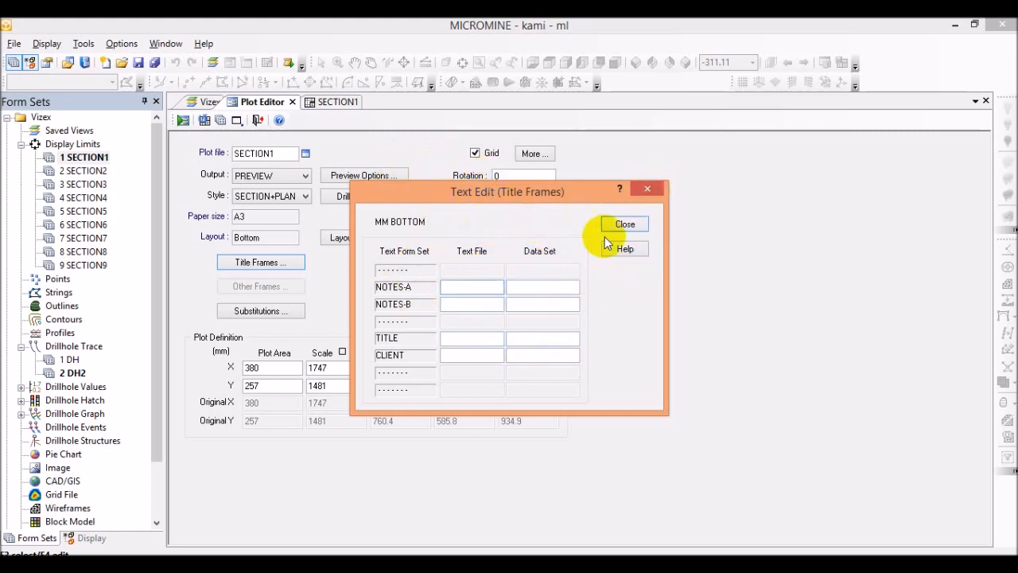
click(648, 192)
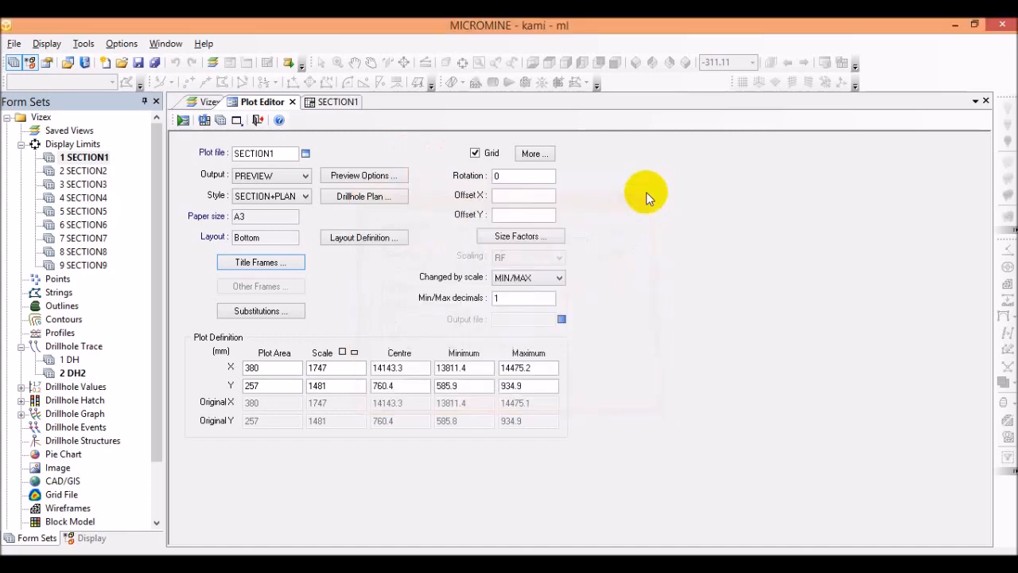
click(342, 240)
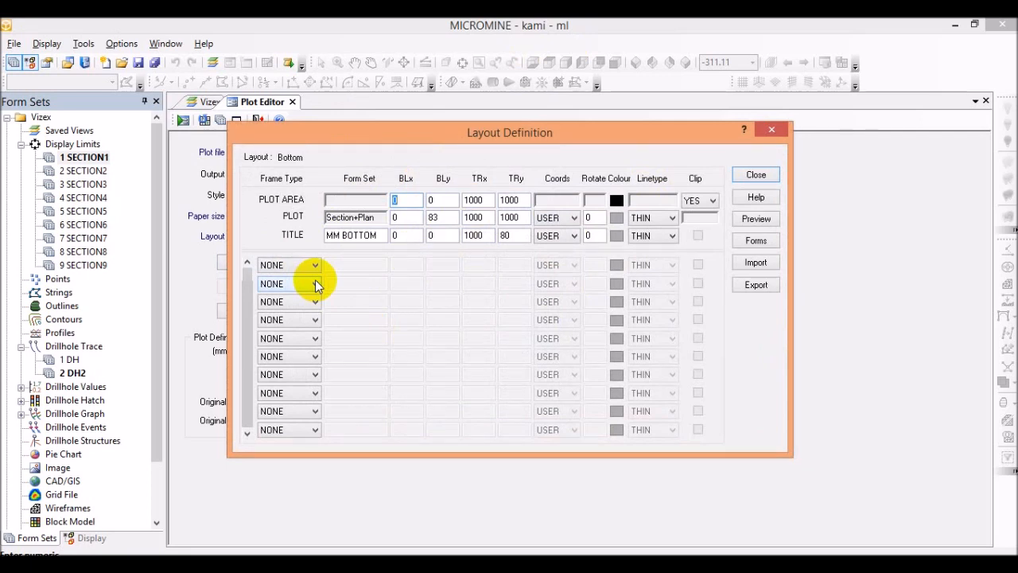
click(380, 234)
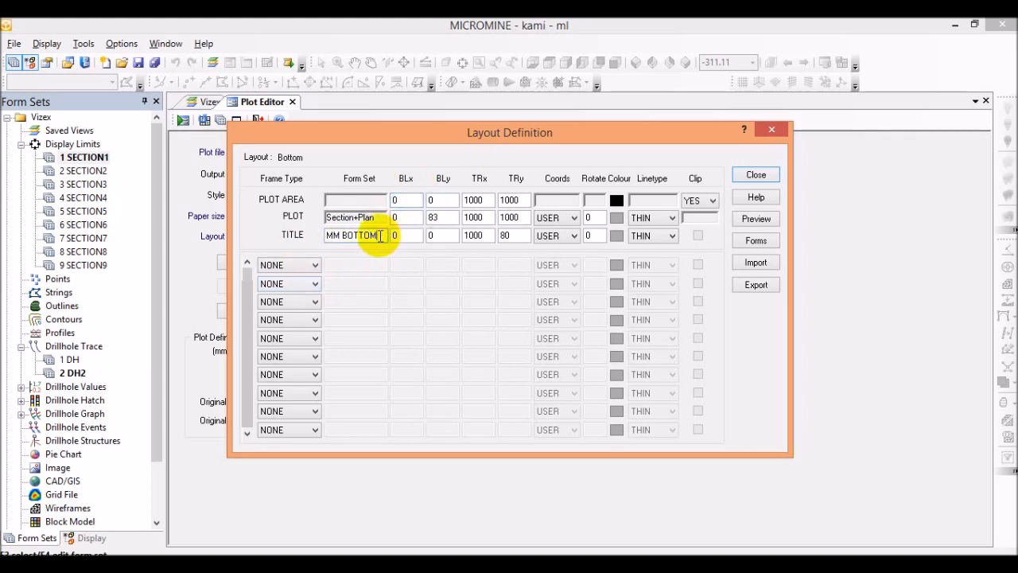
double_click(380, 234)
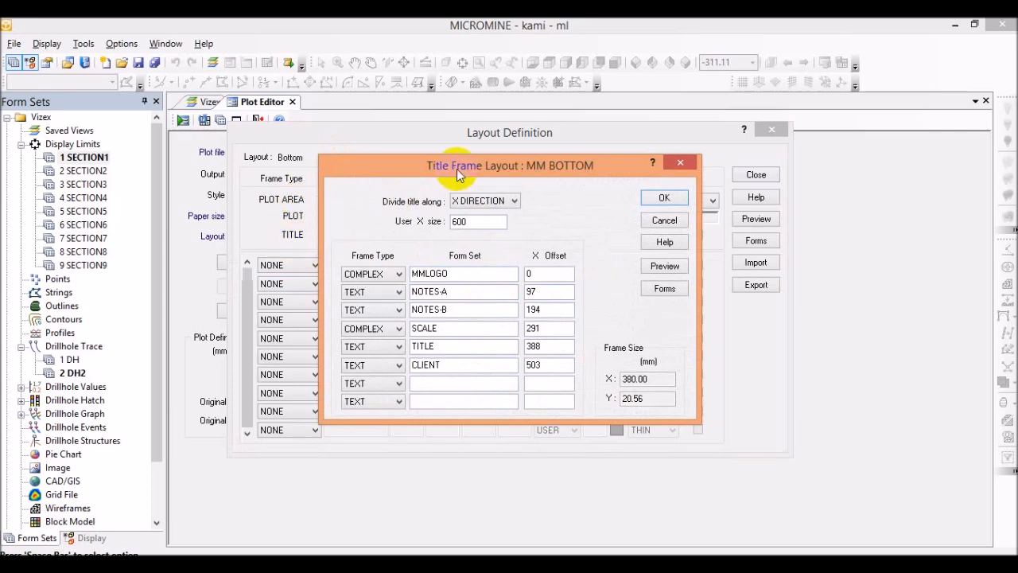
drag(457, 168, 603, 168)
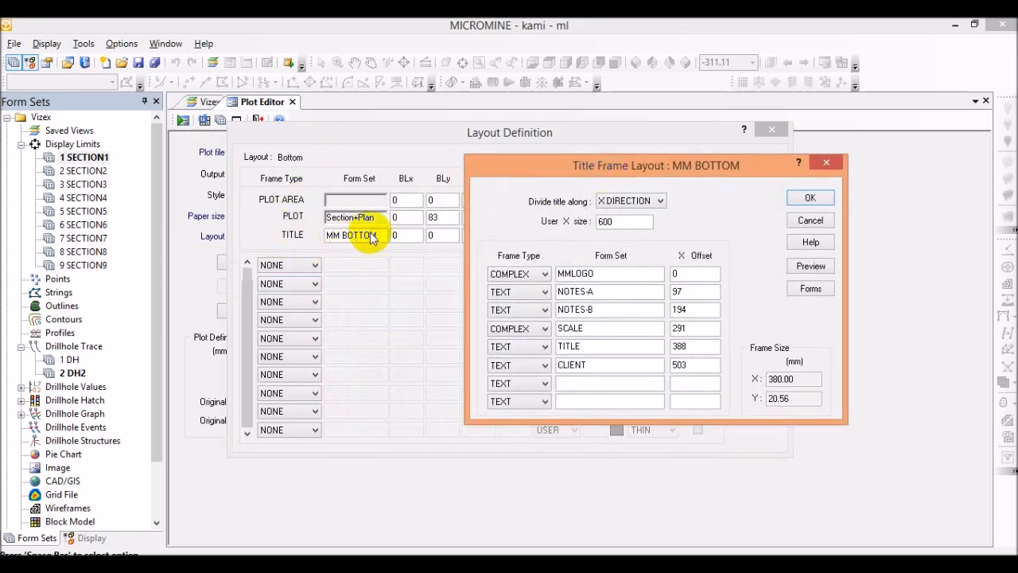
Step: Check the form sets and frame types available for the MM BOTTOM title frame, and return to the layout definition
double_click(608, 277)
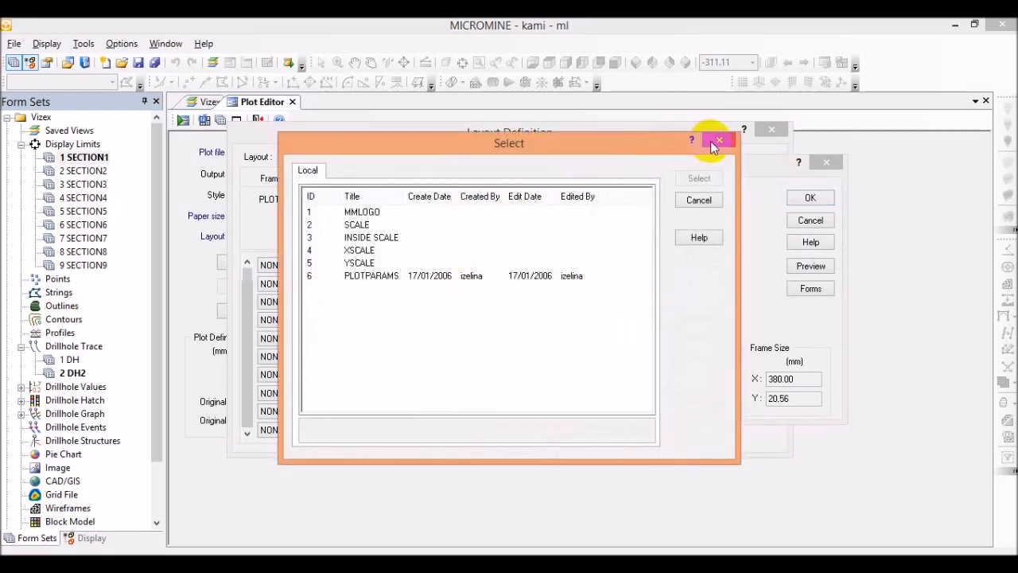
click(716, 141)
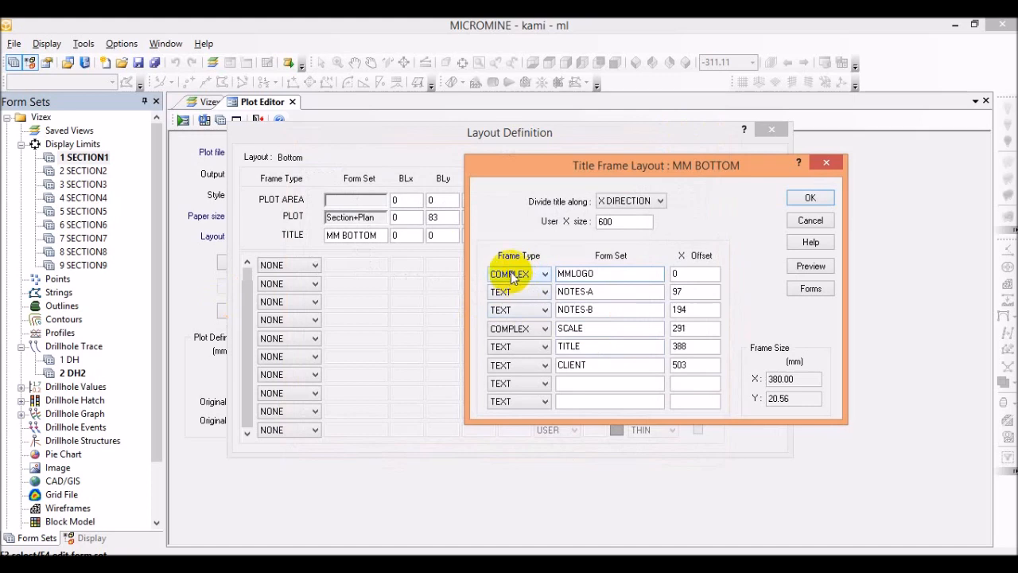
click(542, 367)
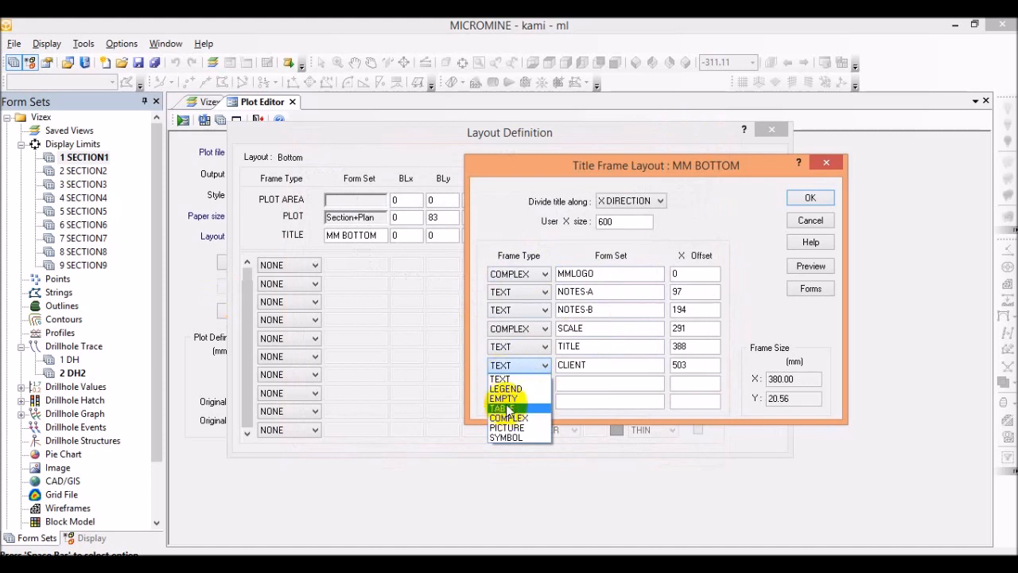
click(644, 346)
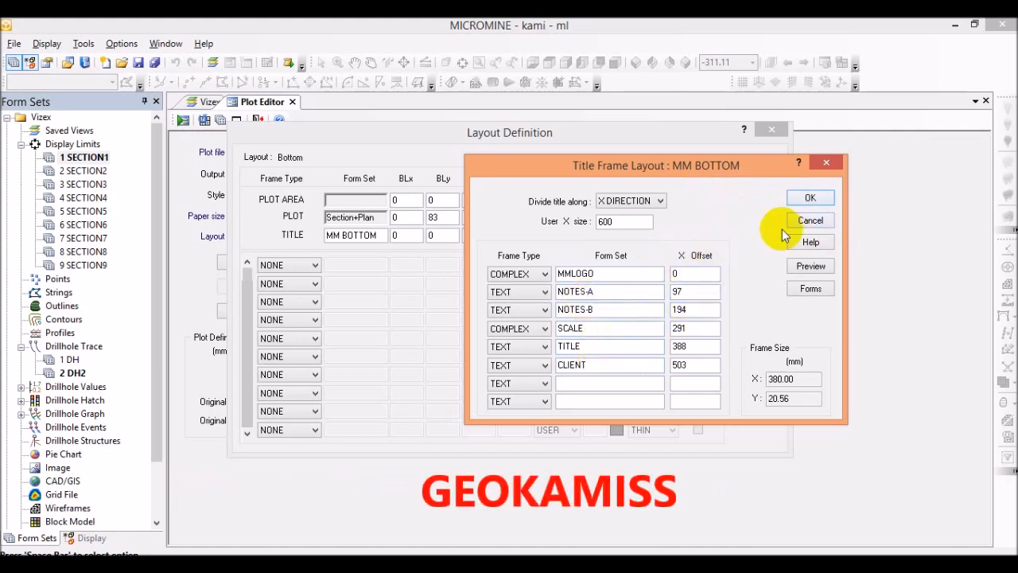
click(812, 198)
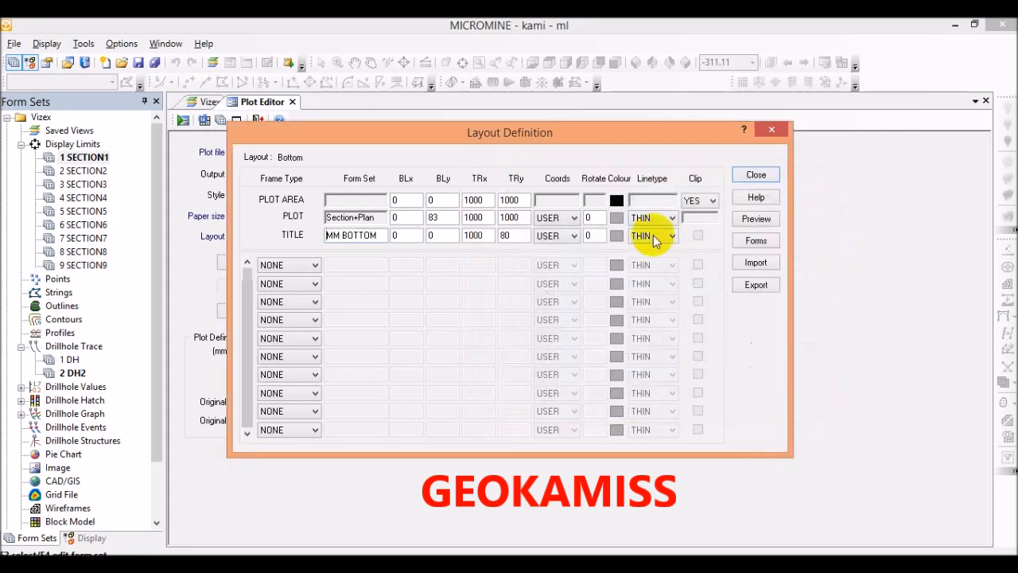
Step: Try to pick an existing form set for a LEGEND frame in the first free row of the layout
click(314, 265)
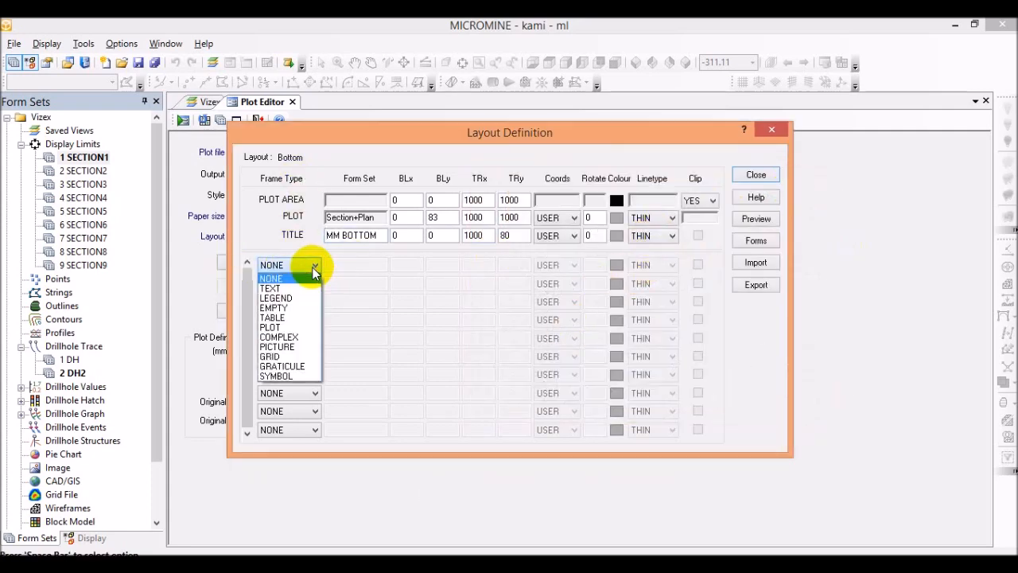
click(283, 299)
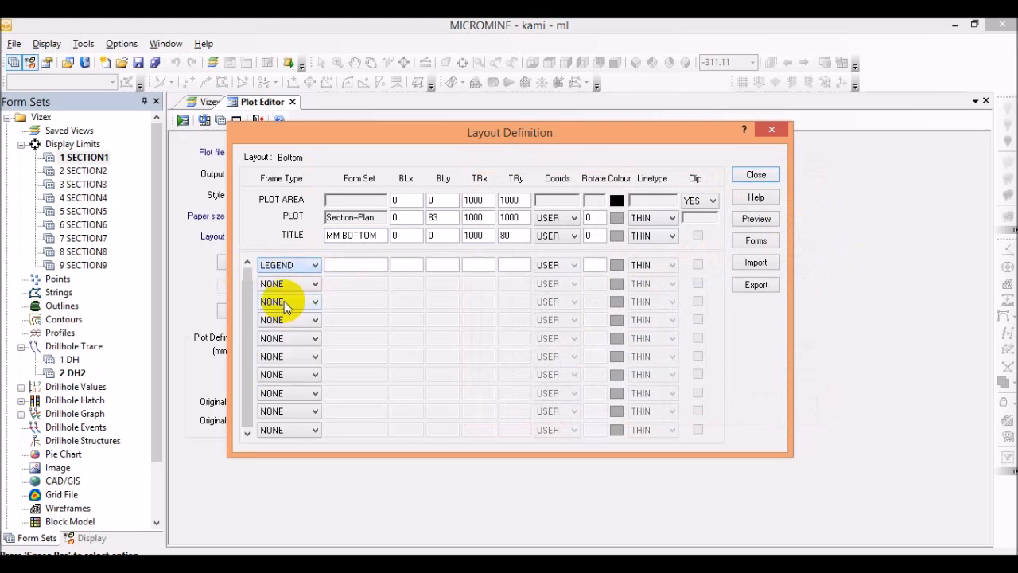
double_click(337, 267)
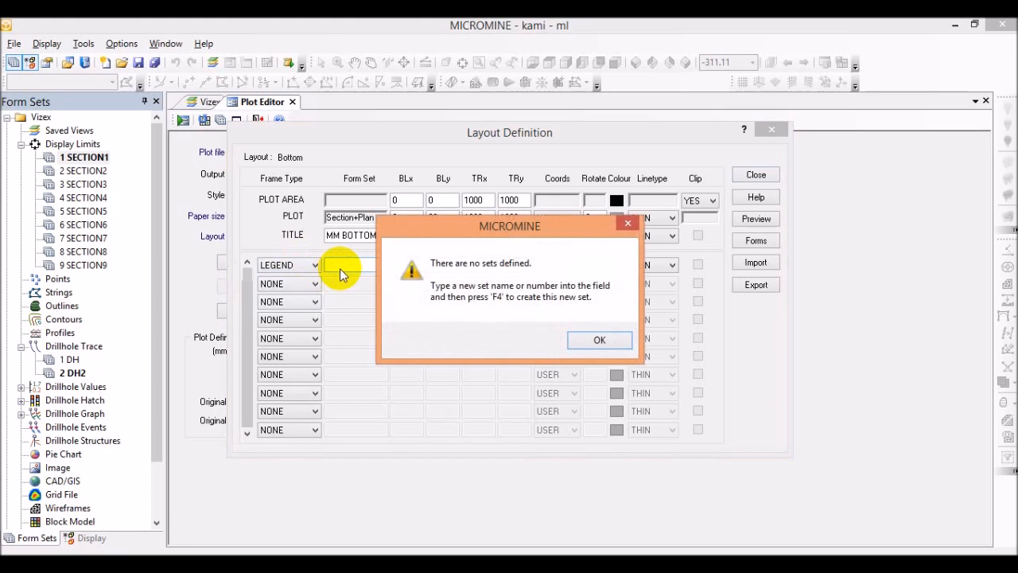
click(600, 340)
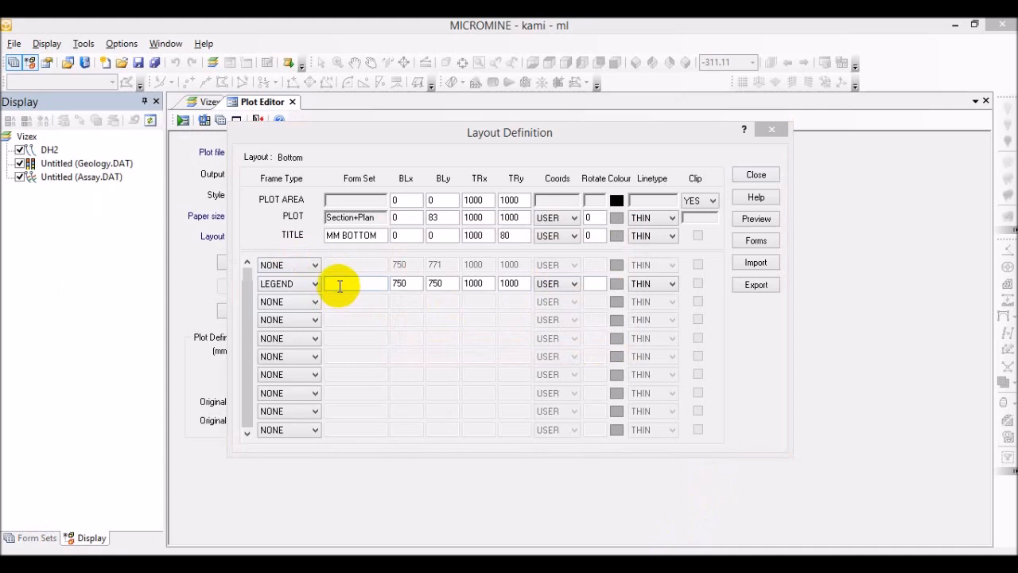
Step: Create form set 1 for the LEGEND frame in the layout's second free row and open its legend layout
click(340, 285)
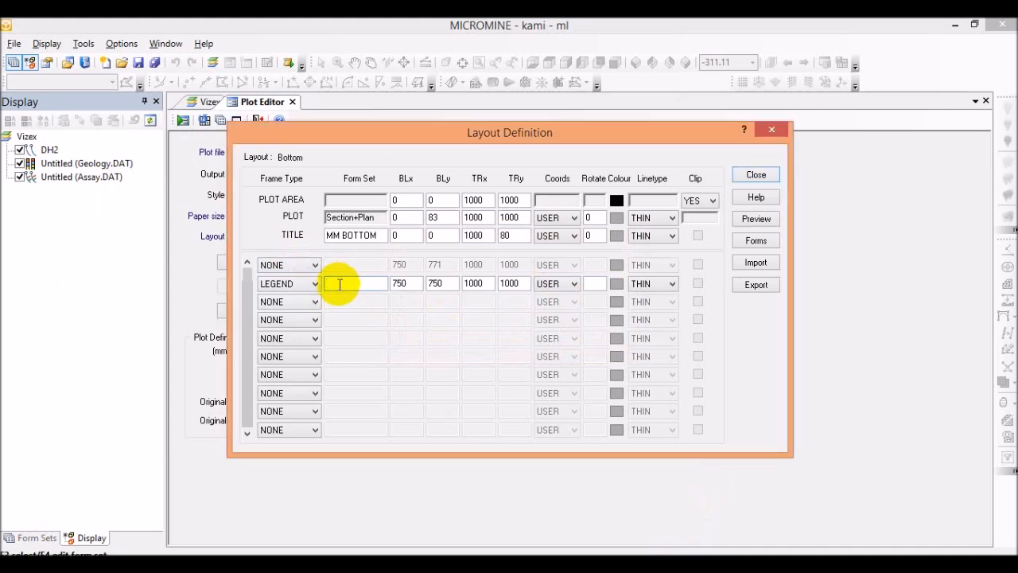
key(F4)
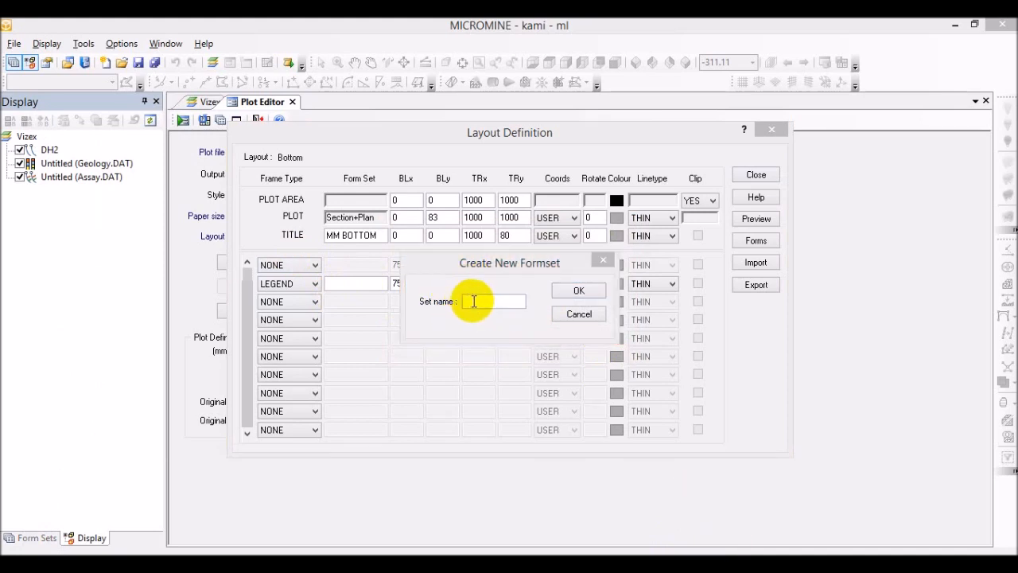
click(483, 306)
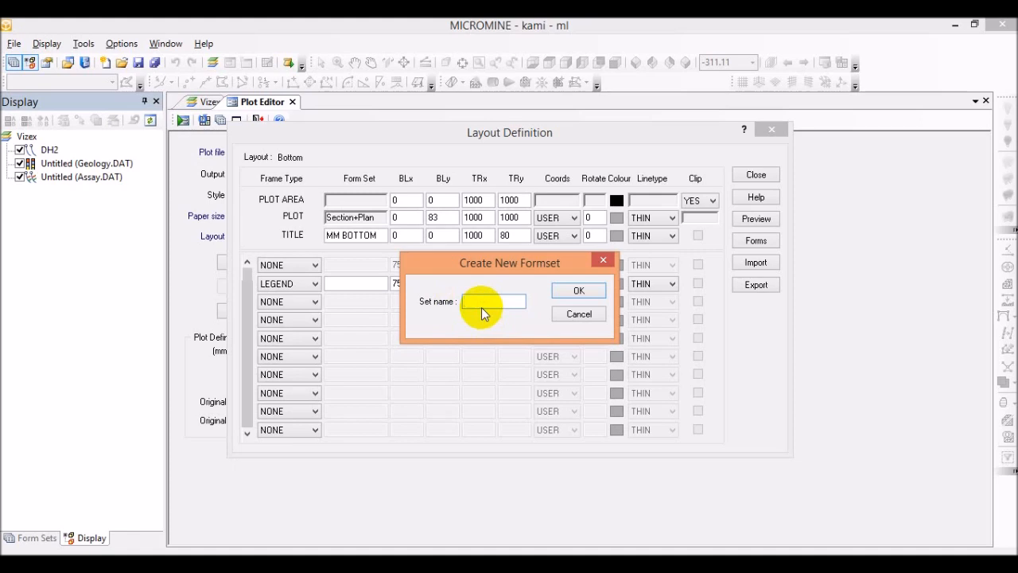
click(579, 291)
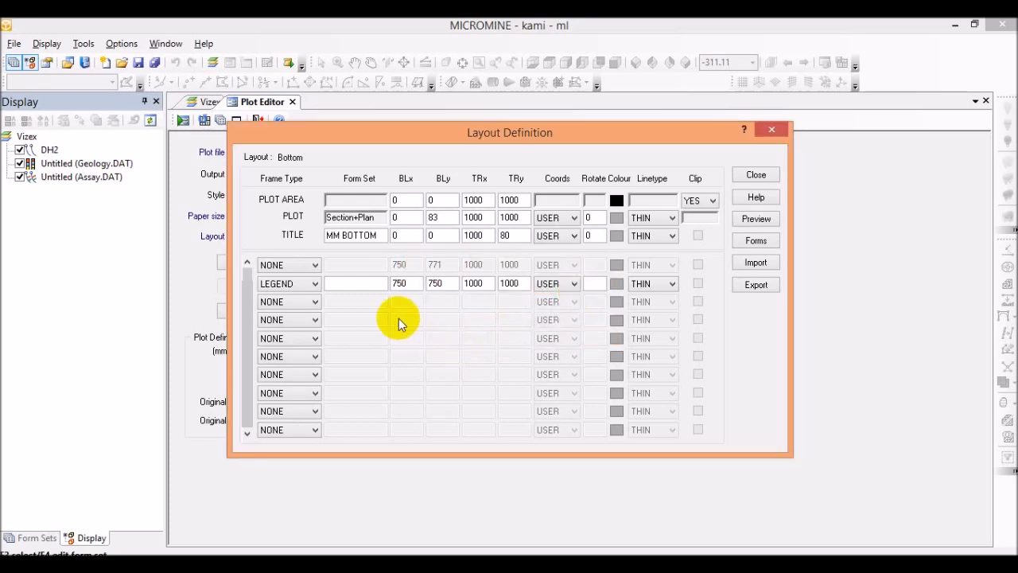
double_click(358, 284)
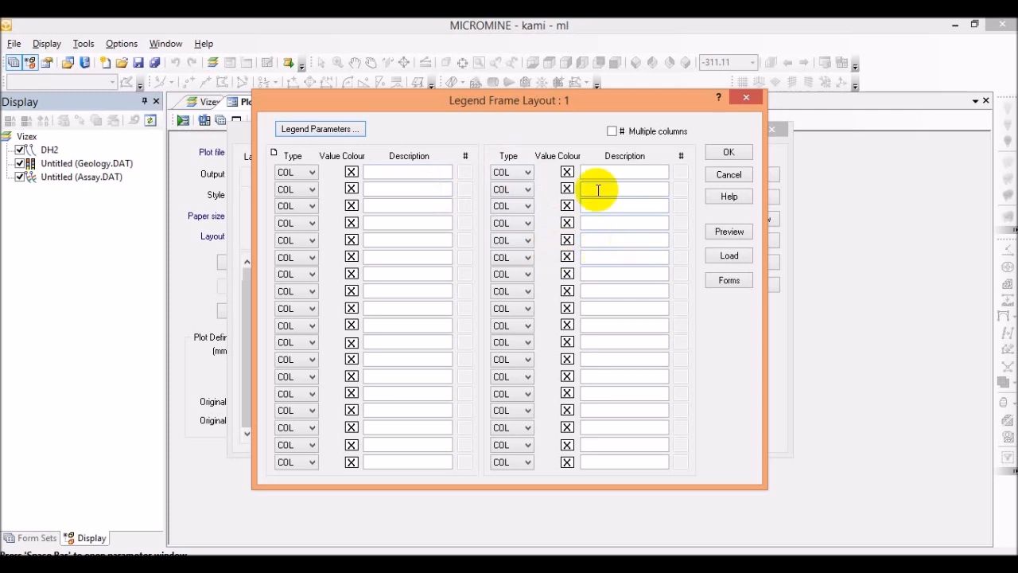
Step: Load the numeric colour set GRADE-AU2 into legend 1, starting at row number 2
click(729, 266)
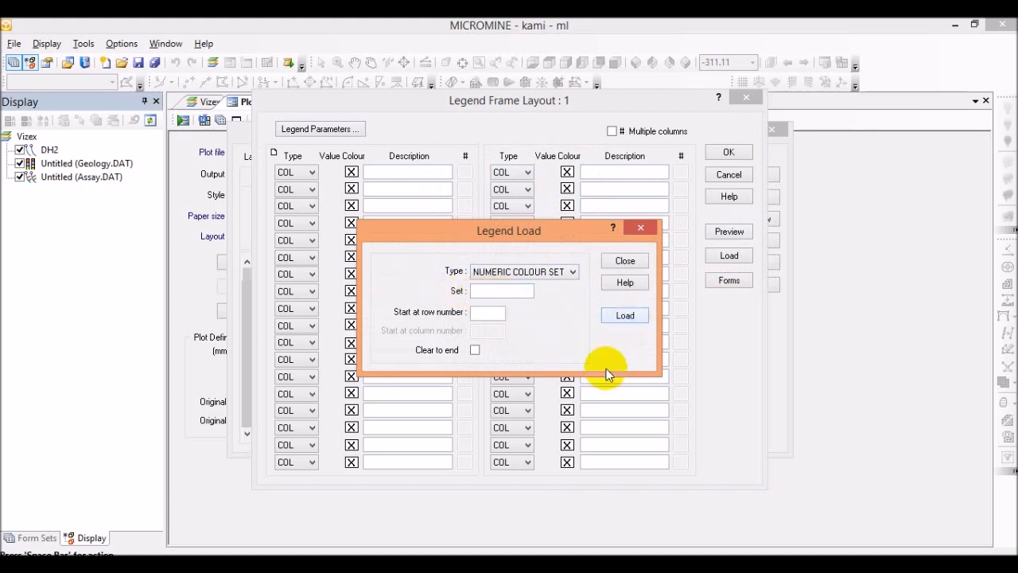
double_click(488, 293)
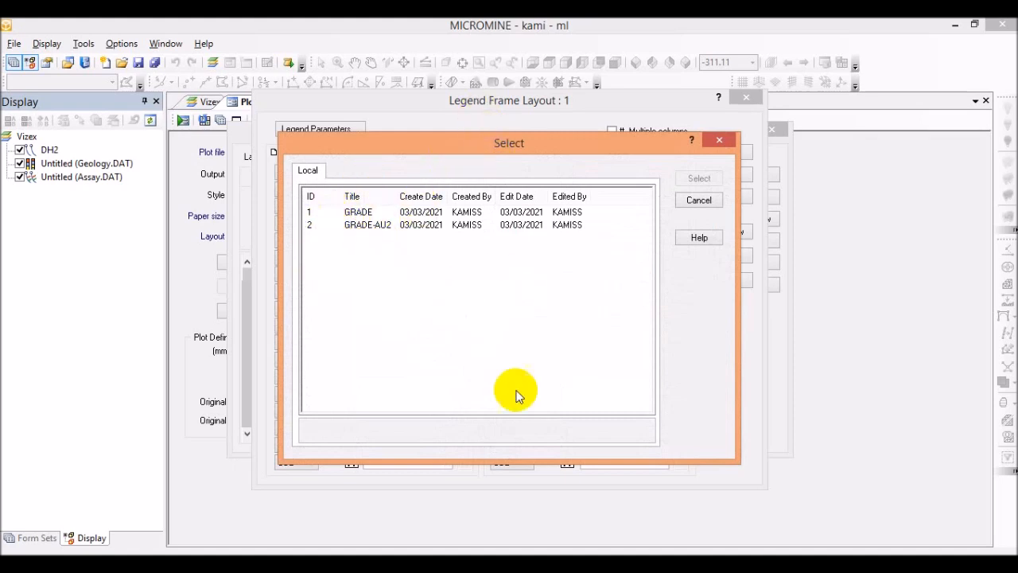
click(370, 226)
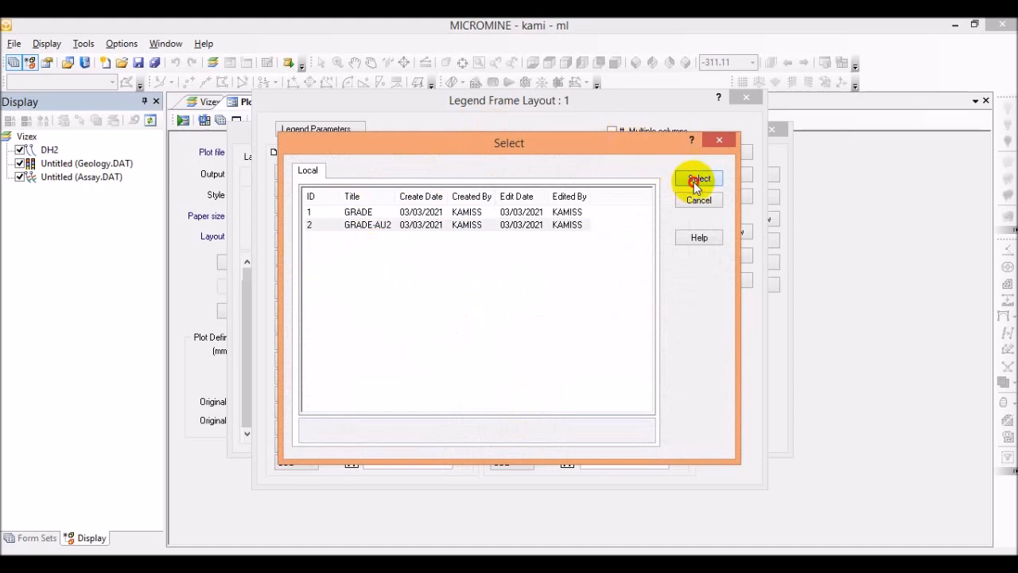
click(698, 183)
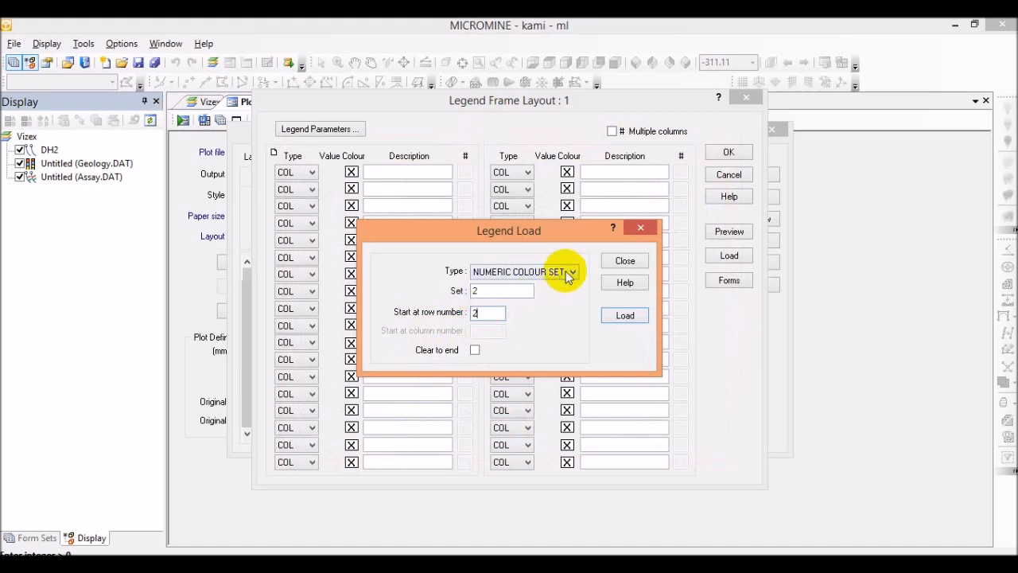
click(625, 316)
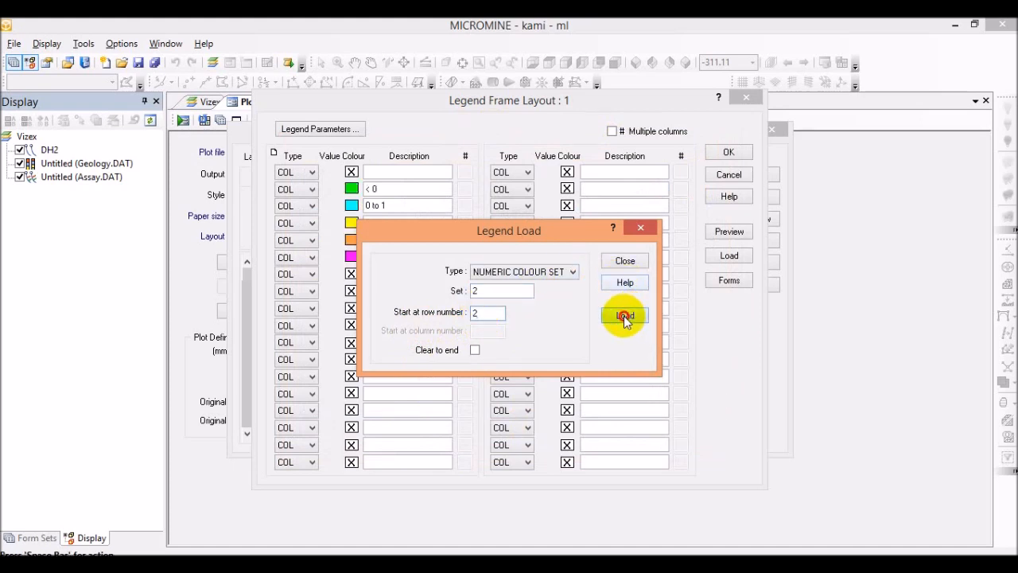
click(625, 261)
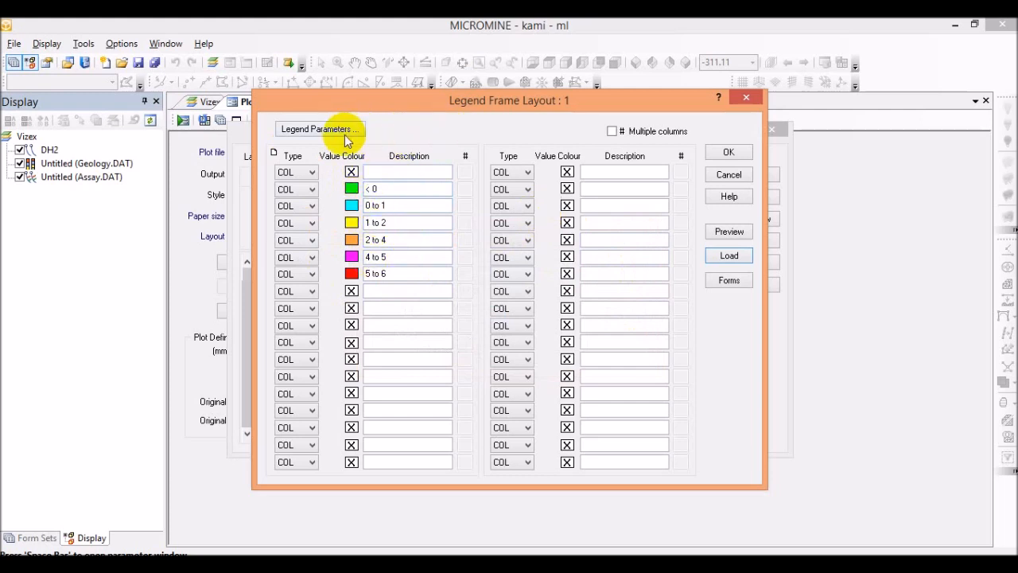
Step: Review the title and font parameters of legend 1 and save the legend frame to the layout
click(299, 132)
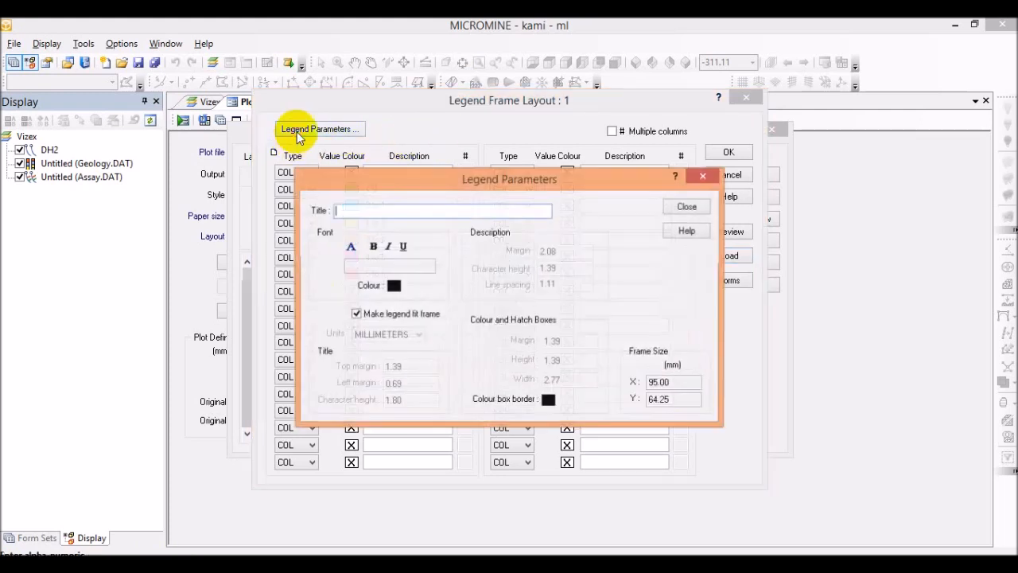
click(368, 211)
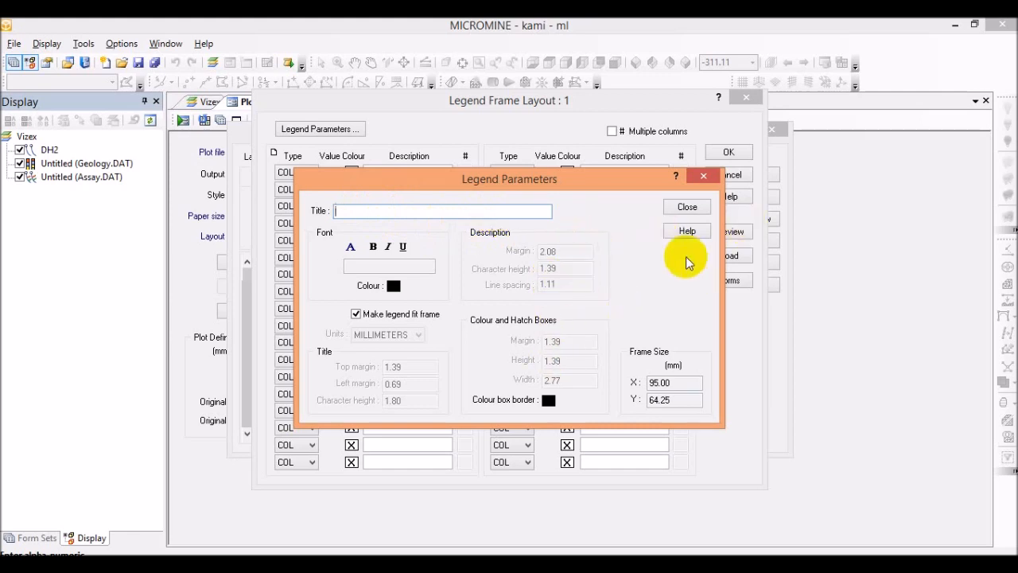
click(688, 208)
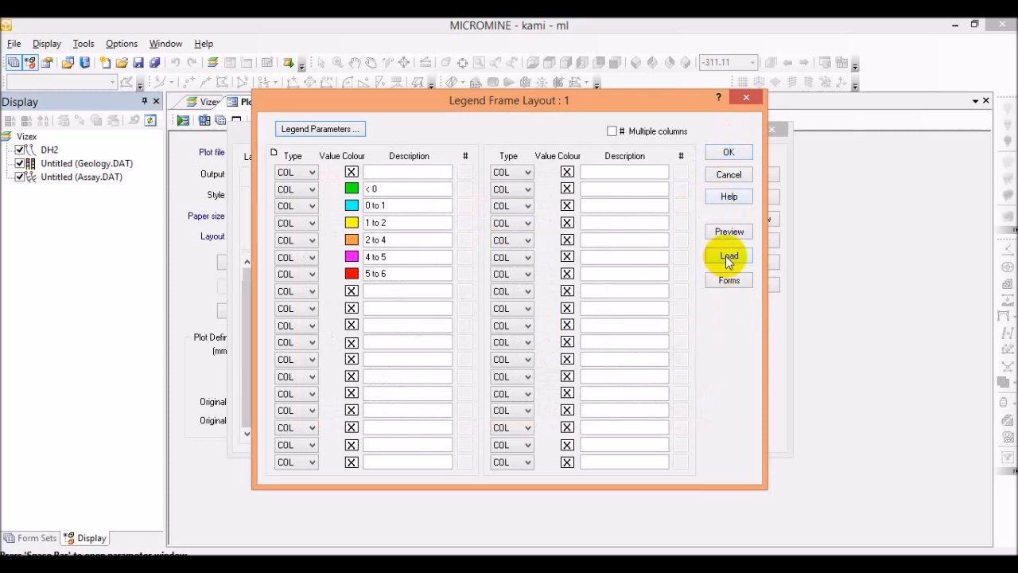
click(726, 155)
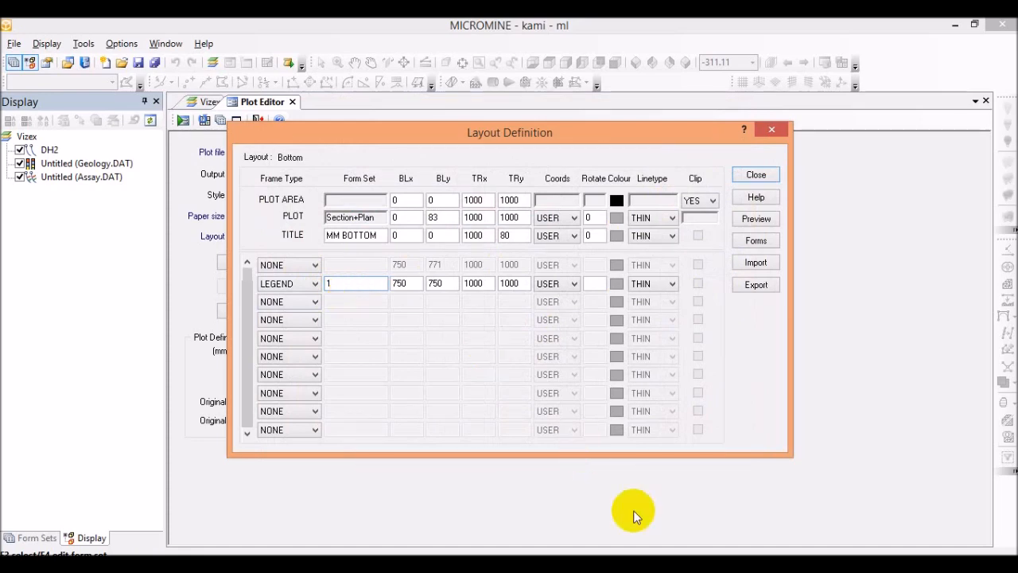
key(F4)
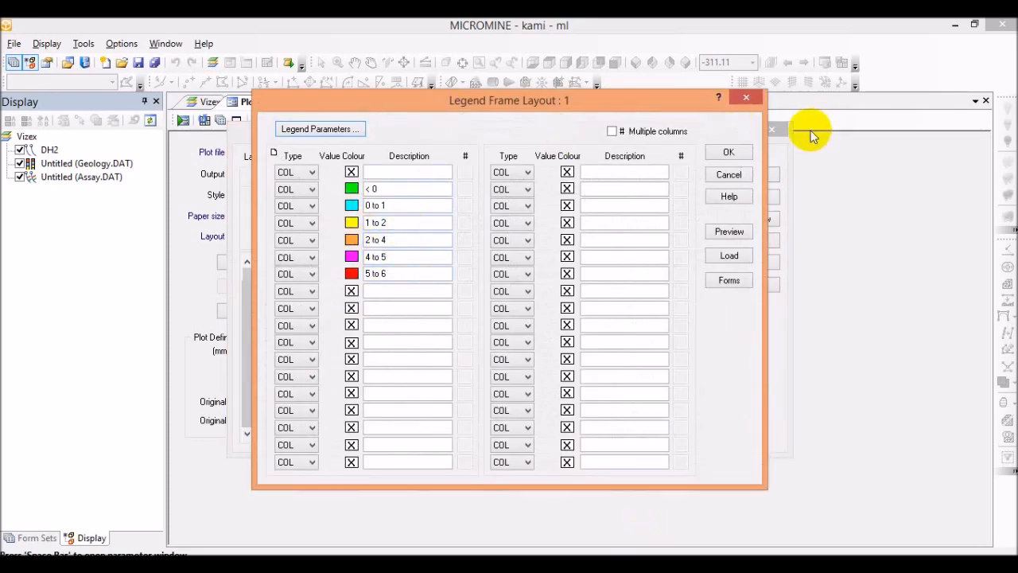
click(728, 152)
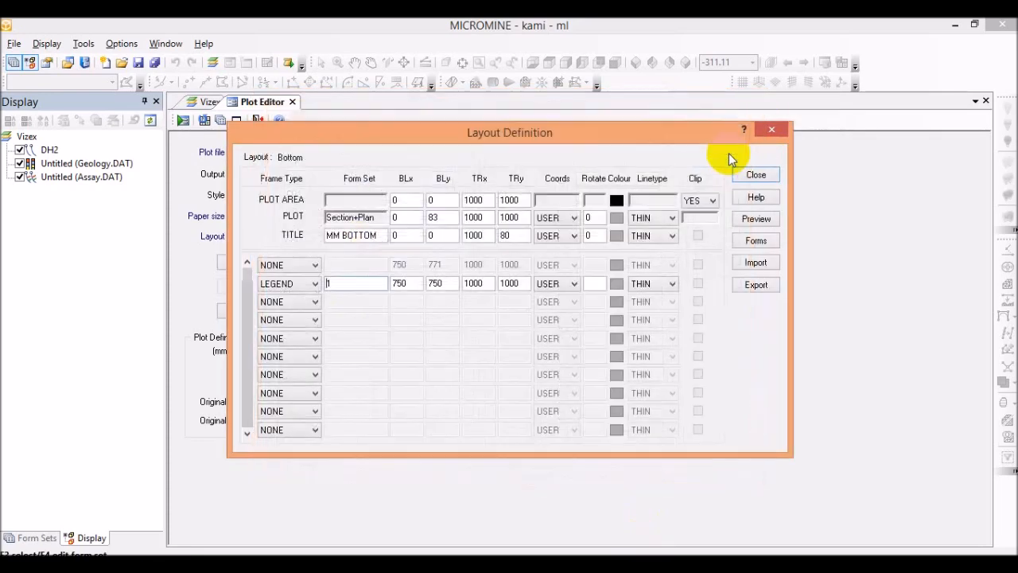
Step: Add a second LEGEND frame below legend 1 in the layout, create form set 2 for it and open its legend layout
click(315, 307)
click(279, 343)
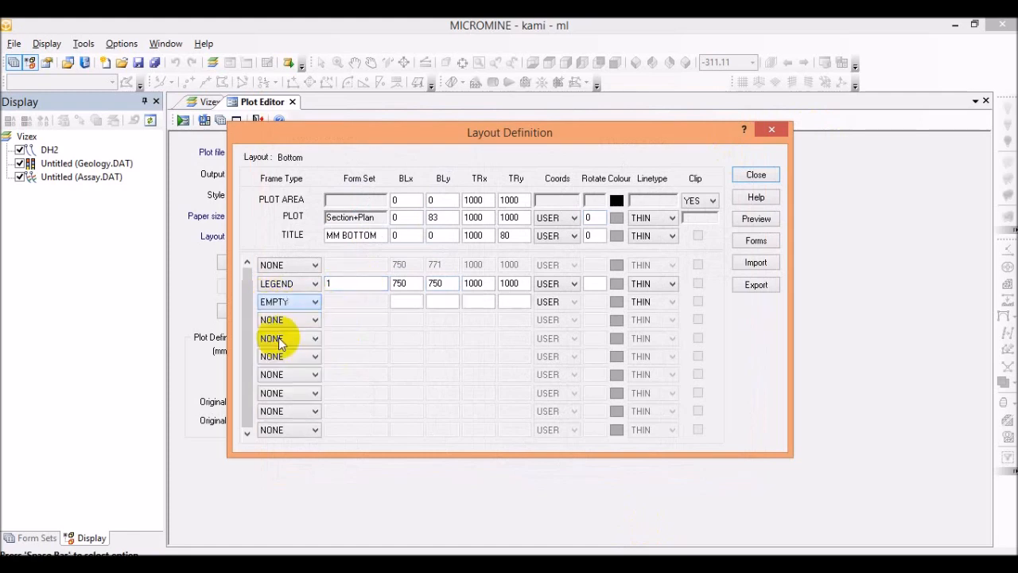
click(304, 301)
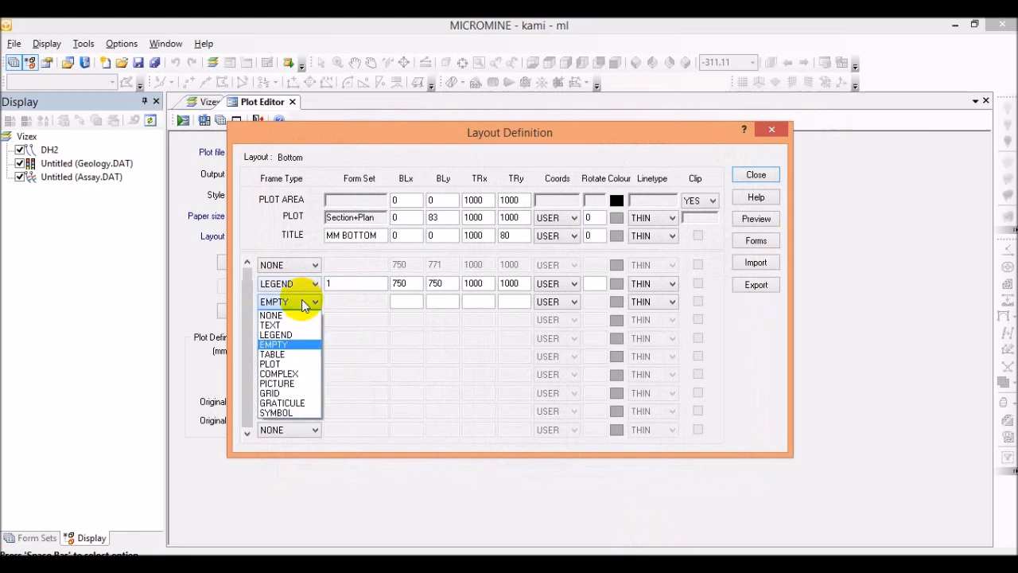
click(278, 335)
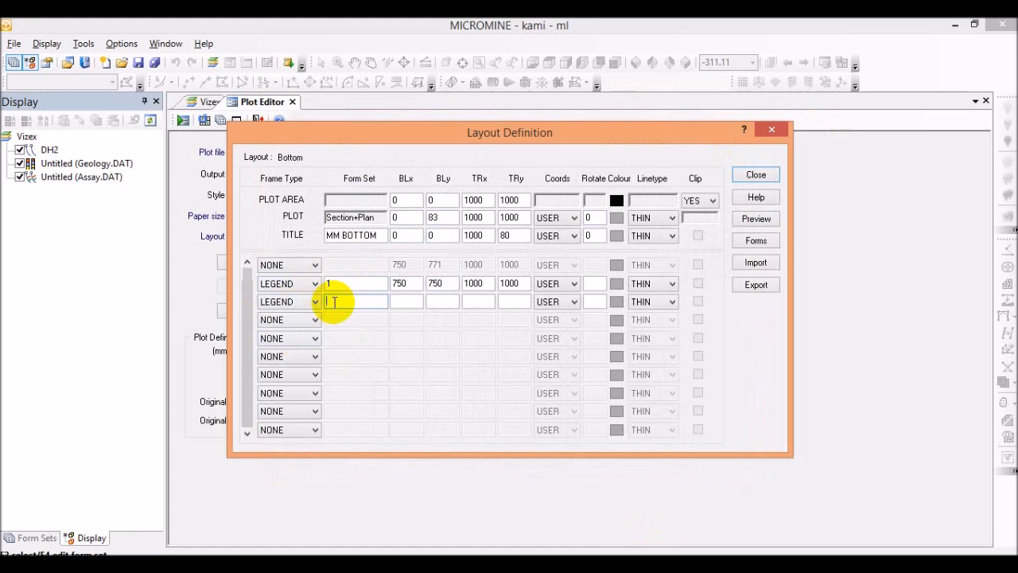
double_click(334, 302)
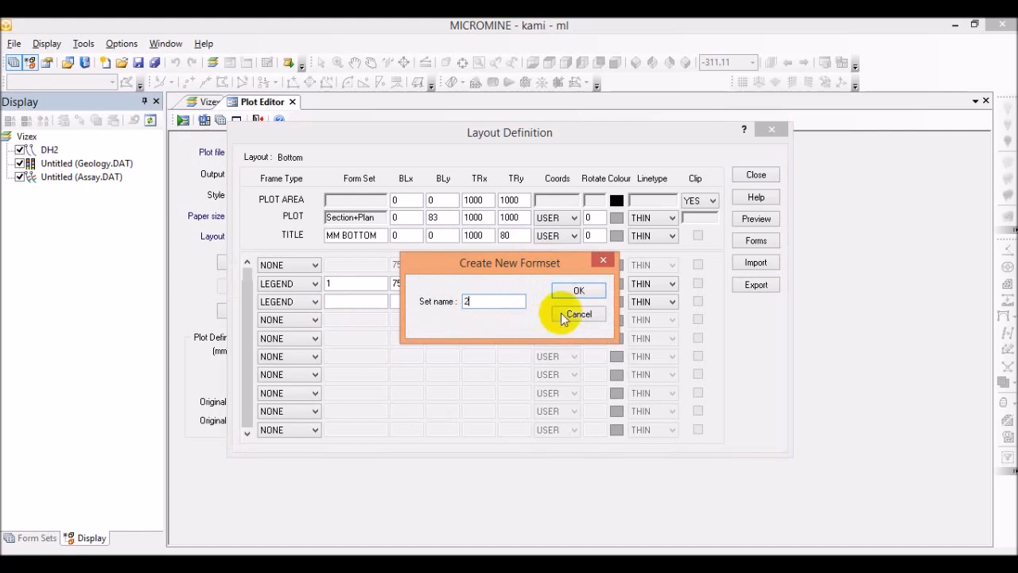
click(580, 292)
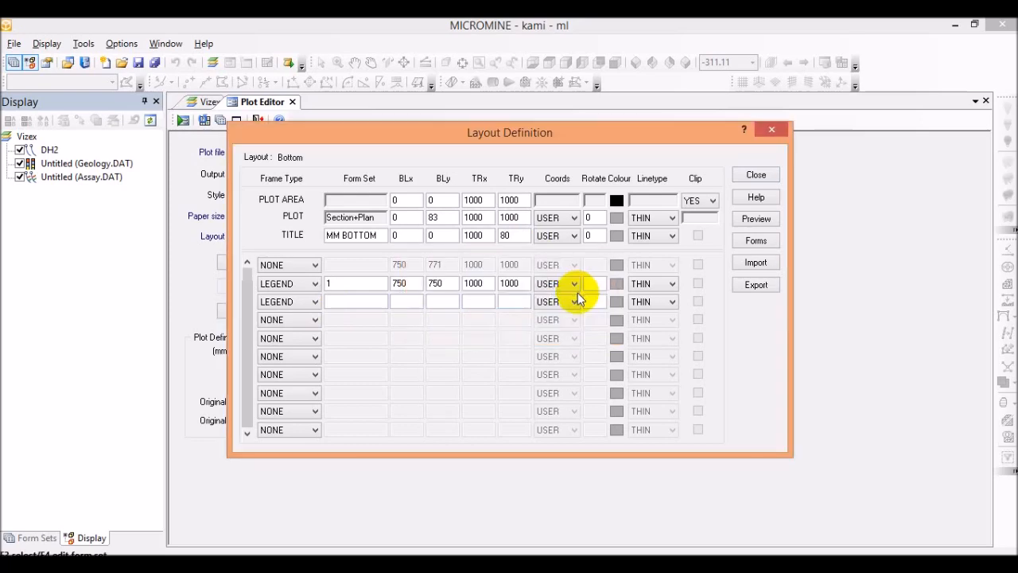
double_click(364, 305)
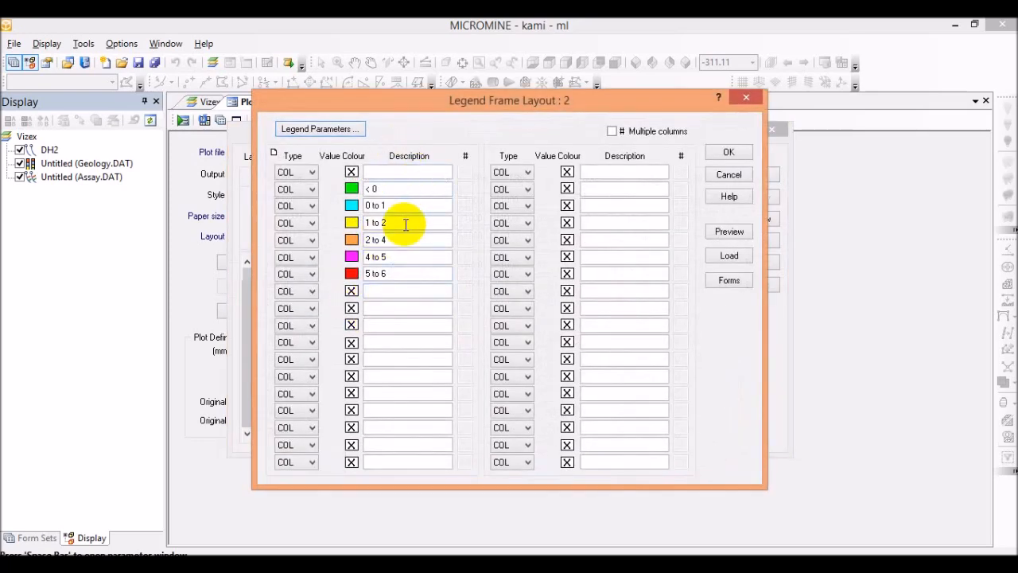
Step: Load text hatch set 1 (HATCH) into legend 2 starting at row number 1, and save the legend frame to the layout
click(729, 256)
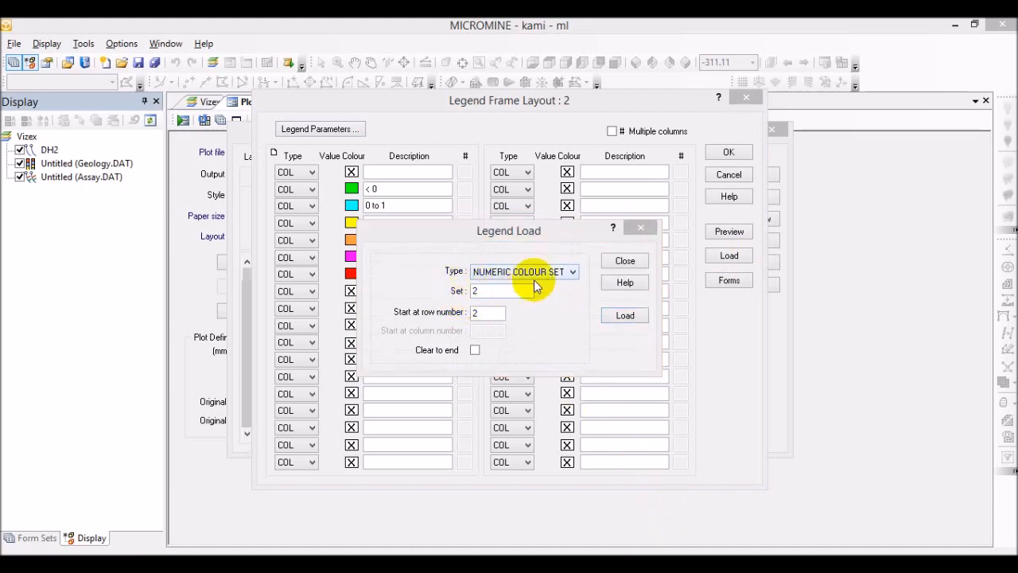
click(571, 272)
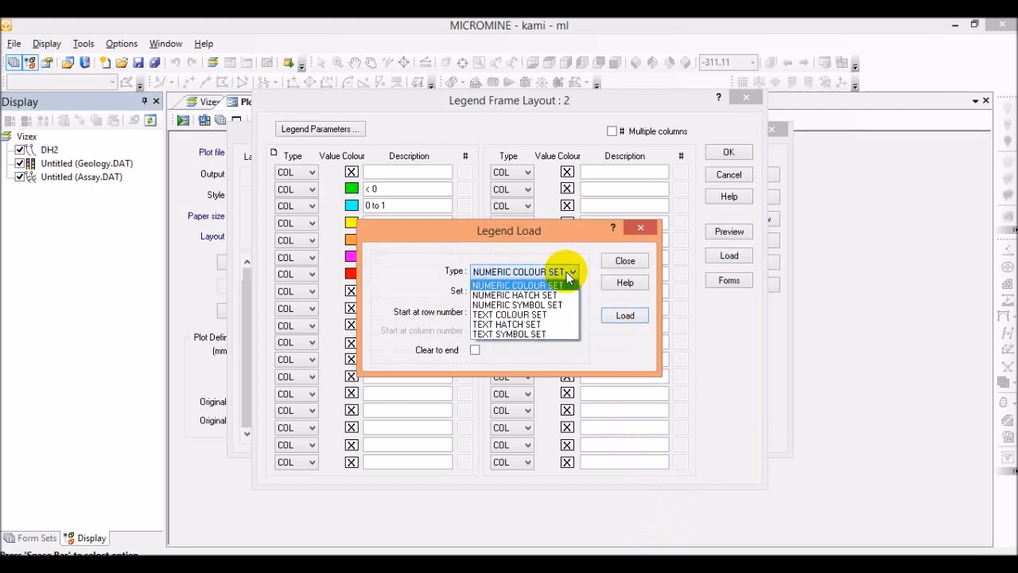
click(531, 325)
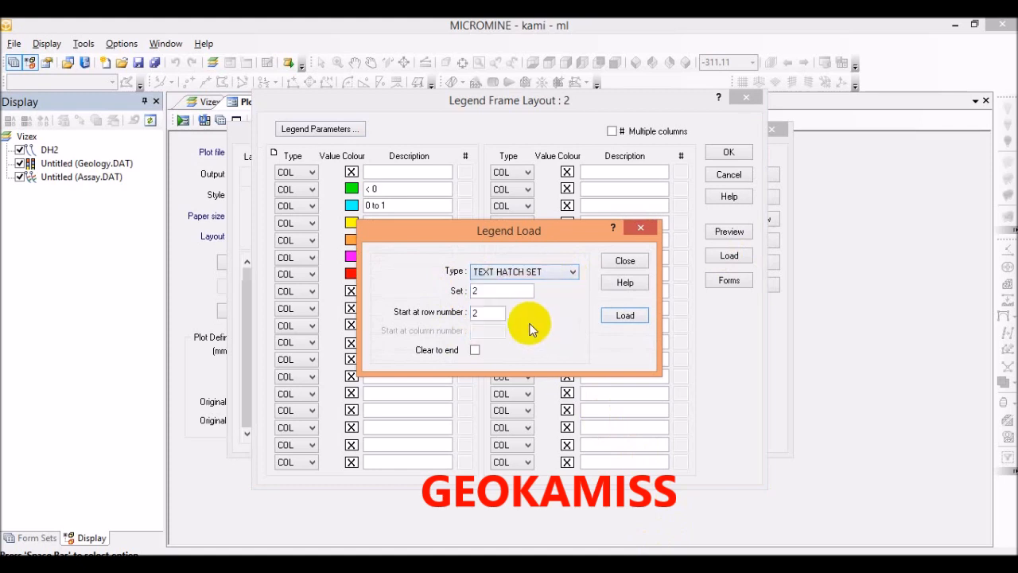
double_click(492, 295)
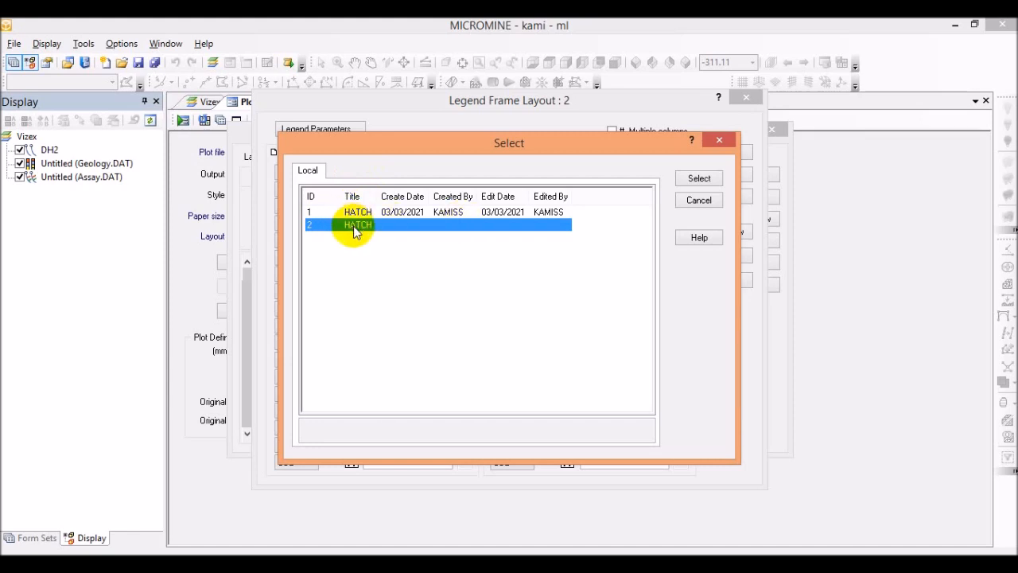
click(373, 212)
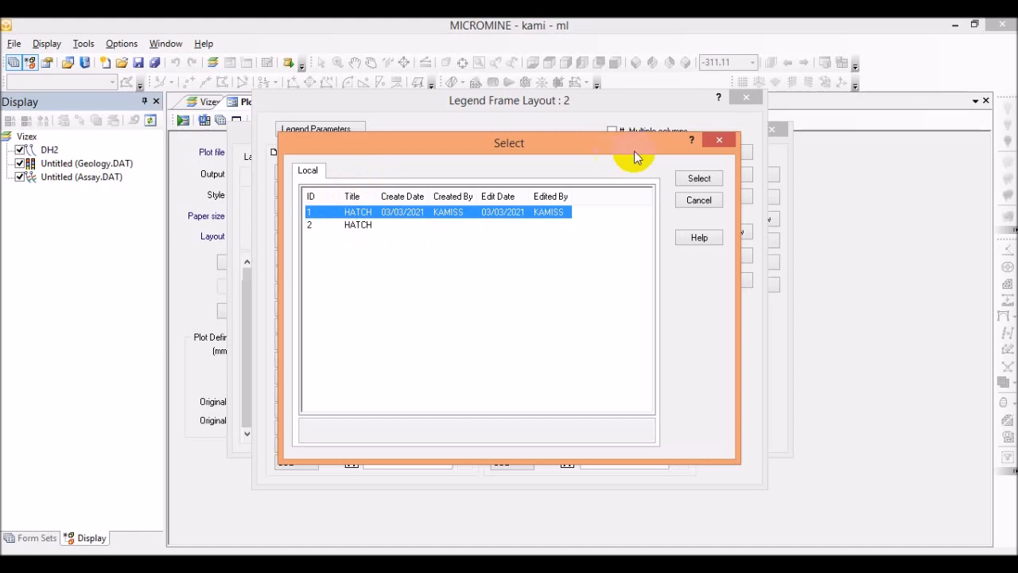
click(686, 182)
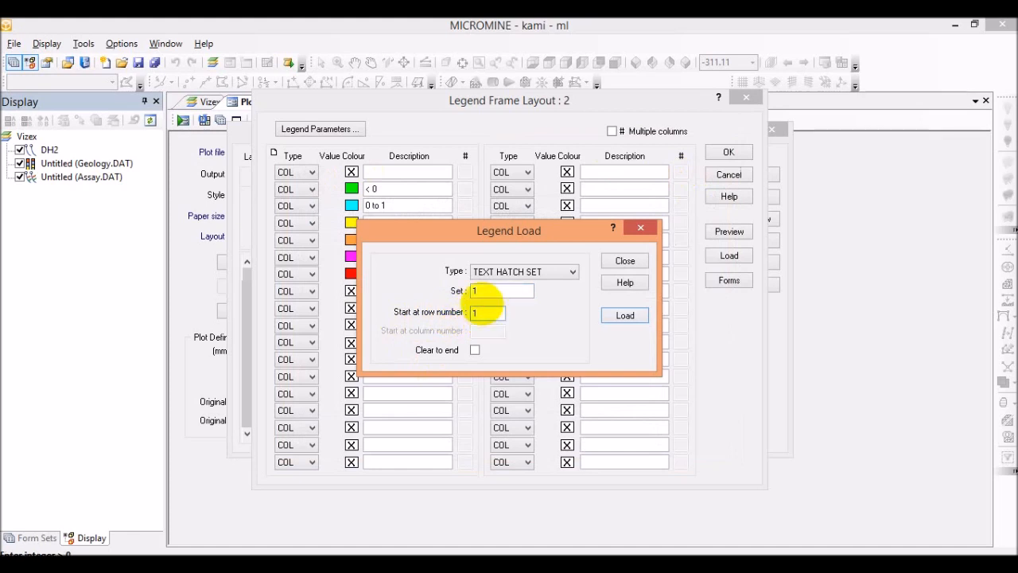
click(624, 316)
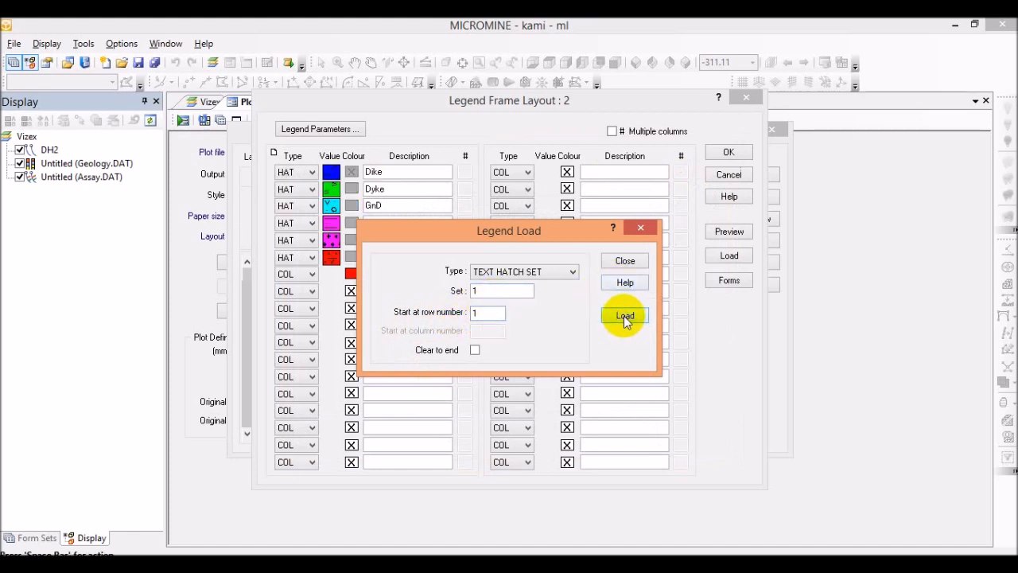
click(619, 265)
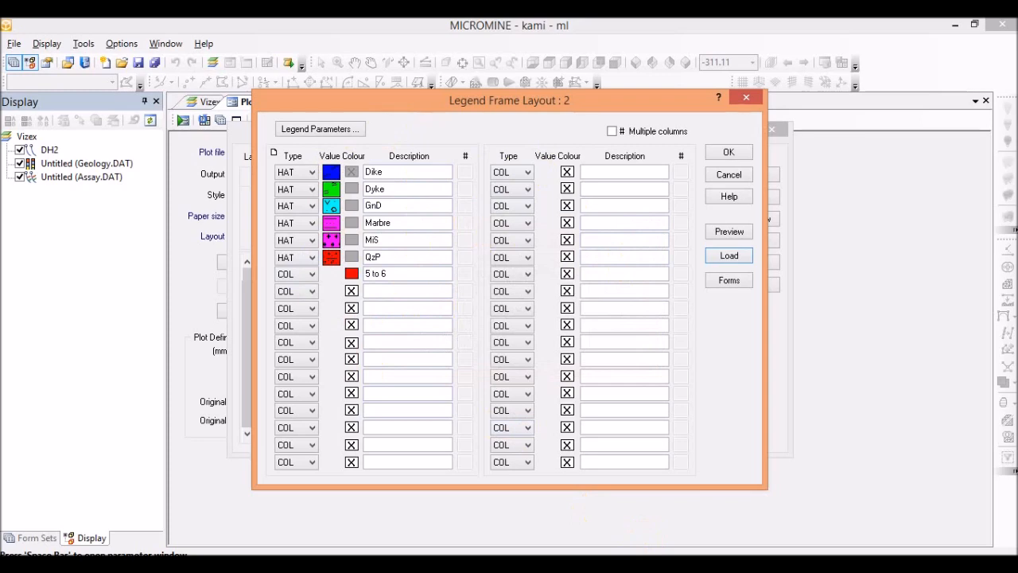
click(729, 153)
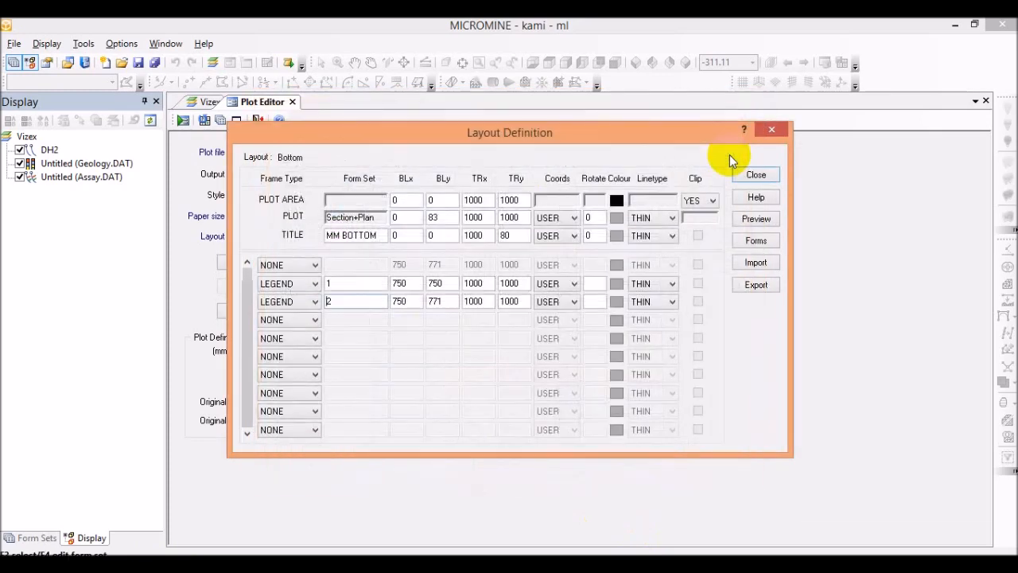
Step: Add a SYMBOL frame in the layout's first free row and create form set 1 for it
click(289, 268)
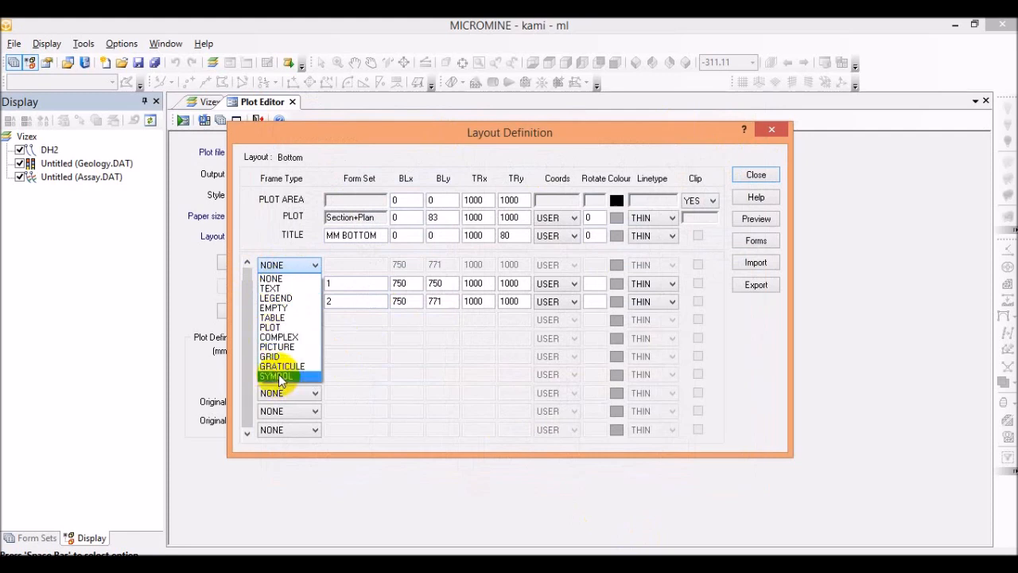
click(279, 377)
click(335, 267)
key(F4)
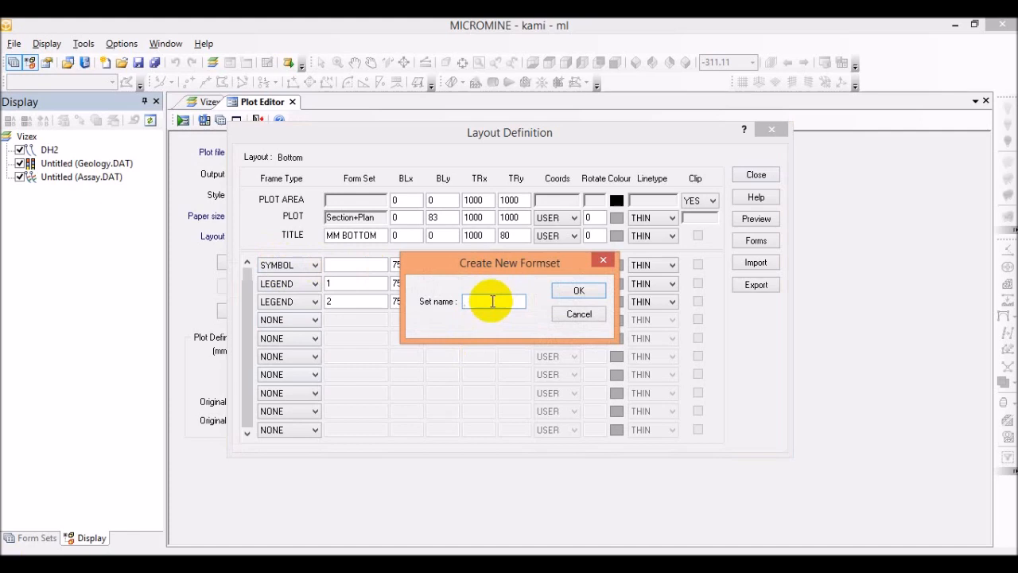
click(571, 293)
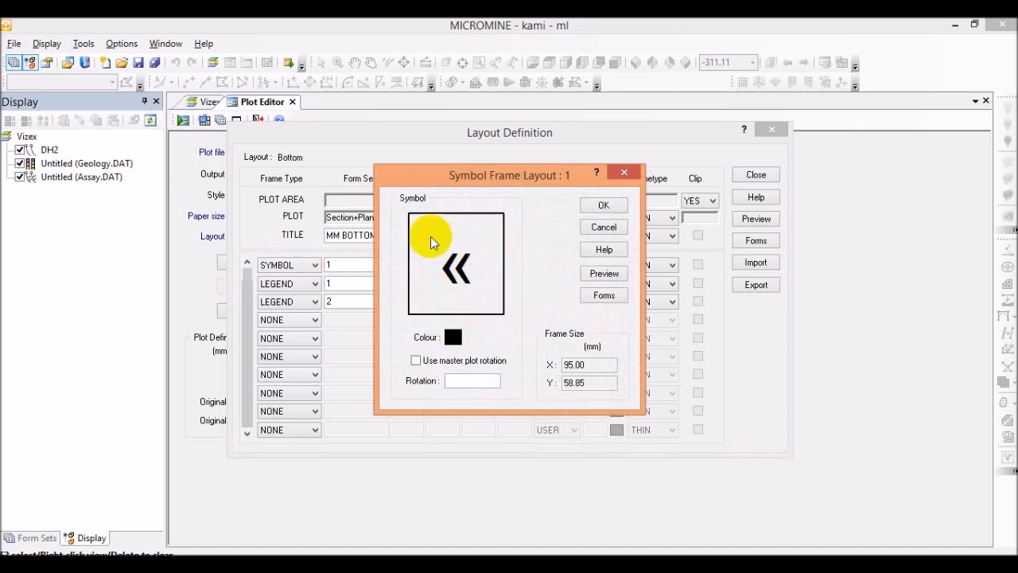
Step: Choose the circled north arrow from the default.sym palette as the symbol for symbol frame 1
click(461, 268)
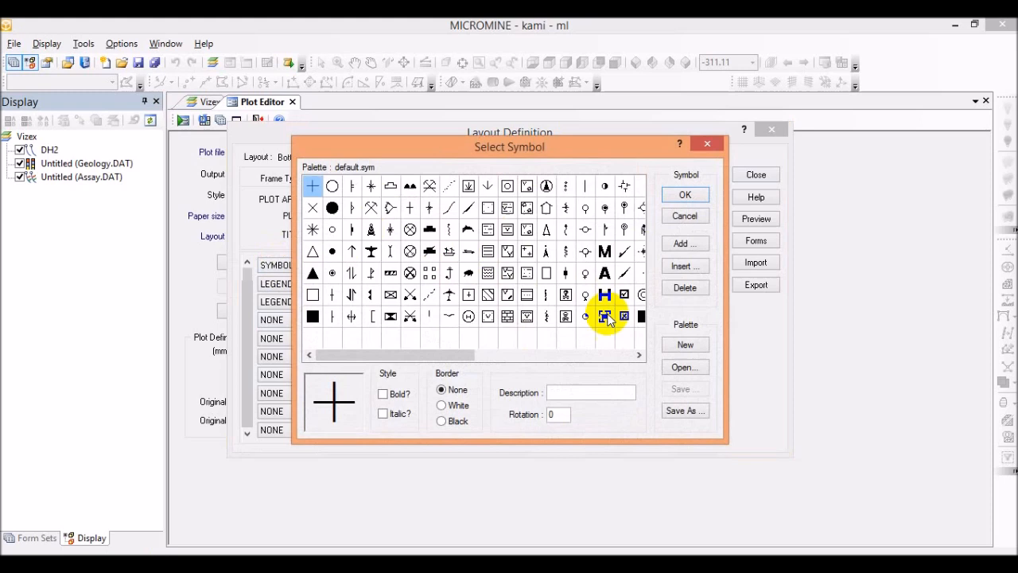
click(639, 356)
click(639, 356)
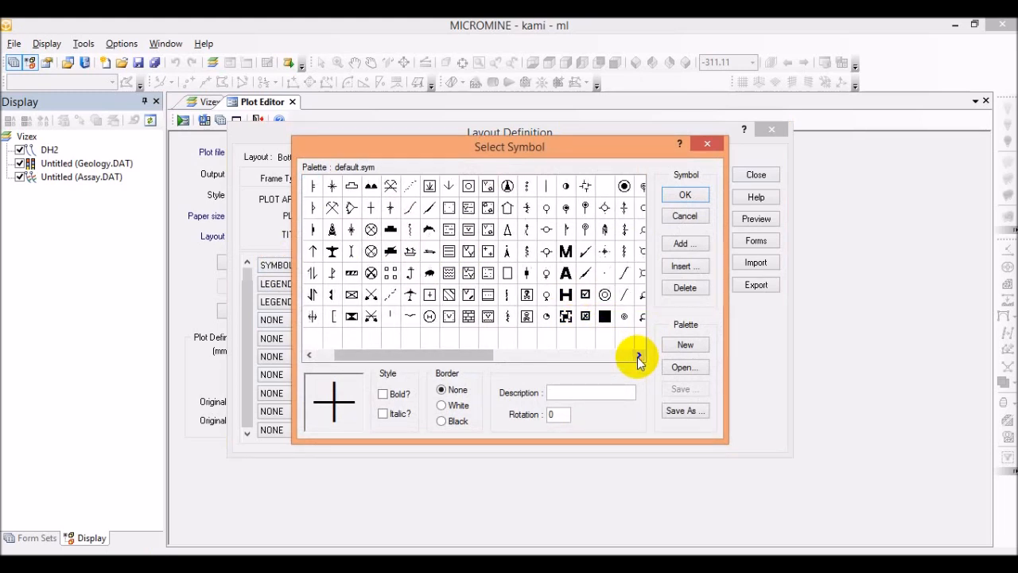
click(638, 355)
click(639, 356)
click(638, 355)
click(639, 355)
click(639, 355)
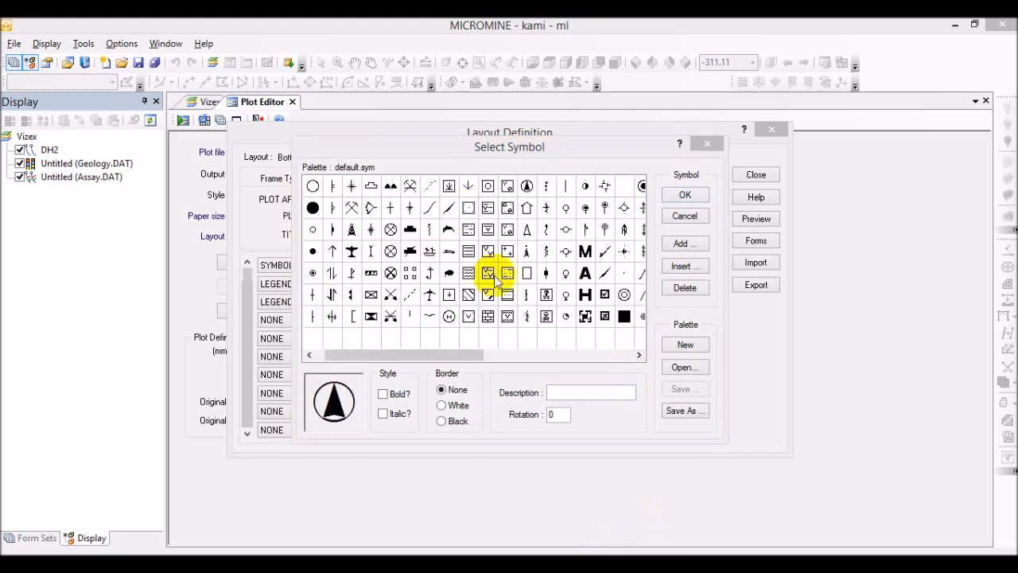
click(528, 187)
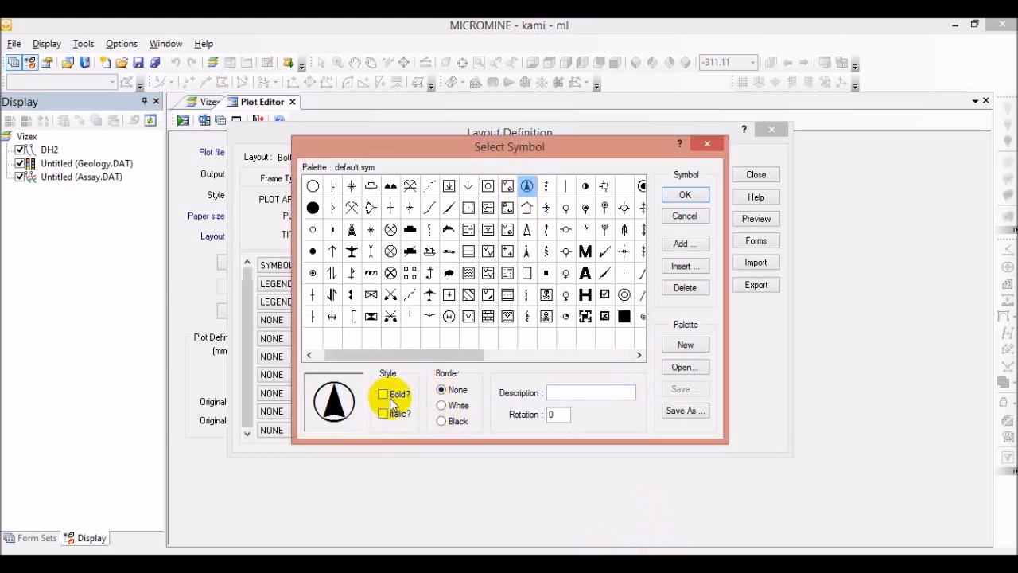
Step: Try the bold and italic styles on the north arrow symbol and open the file dialog for saving the palette
click(384, 395)
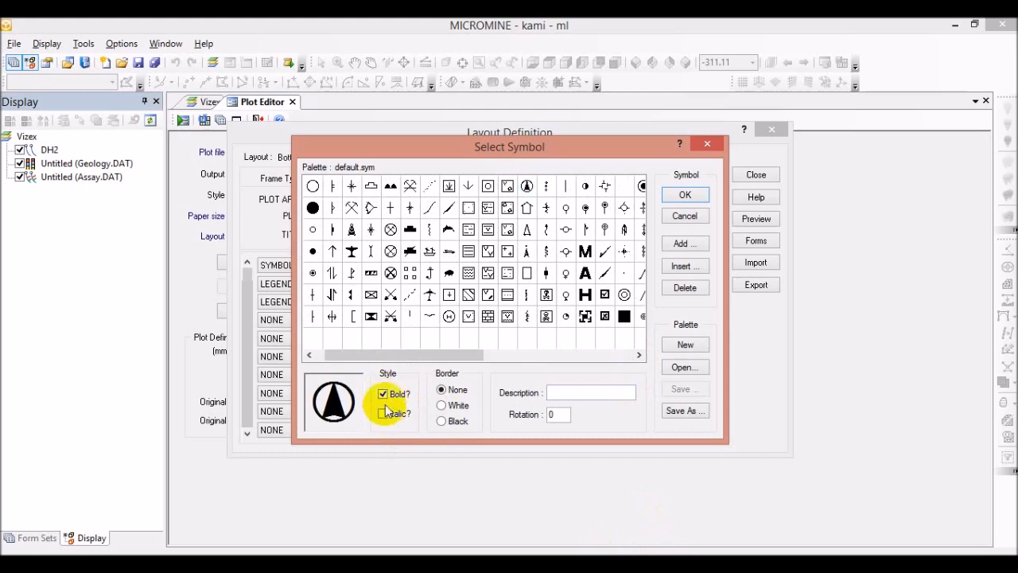
click(383, 416)
click(386, 395)
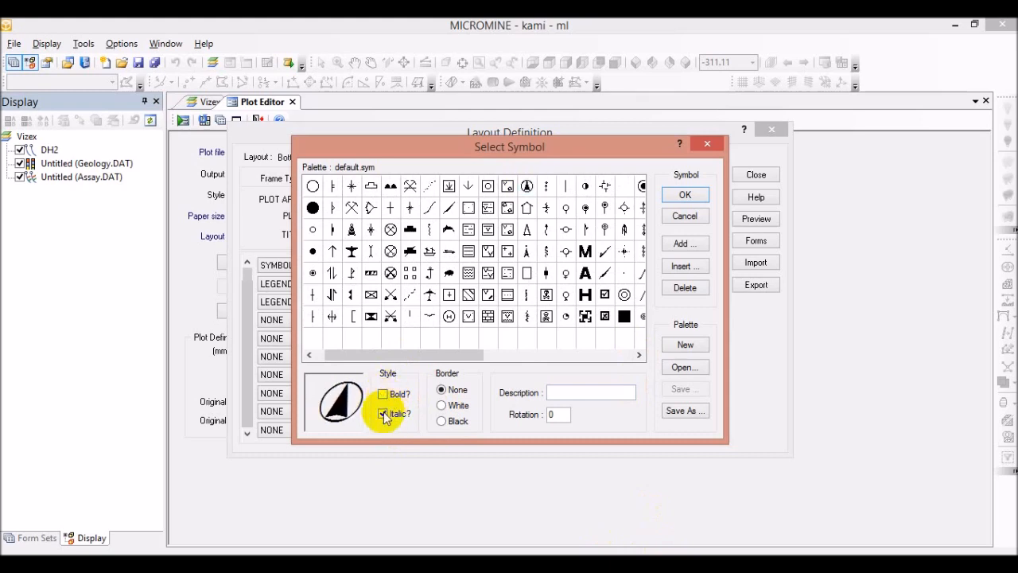
click(382, 413)
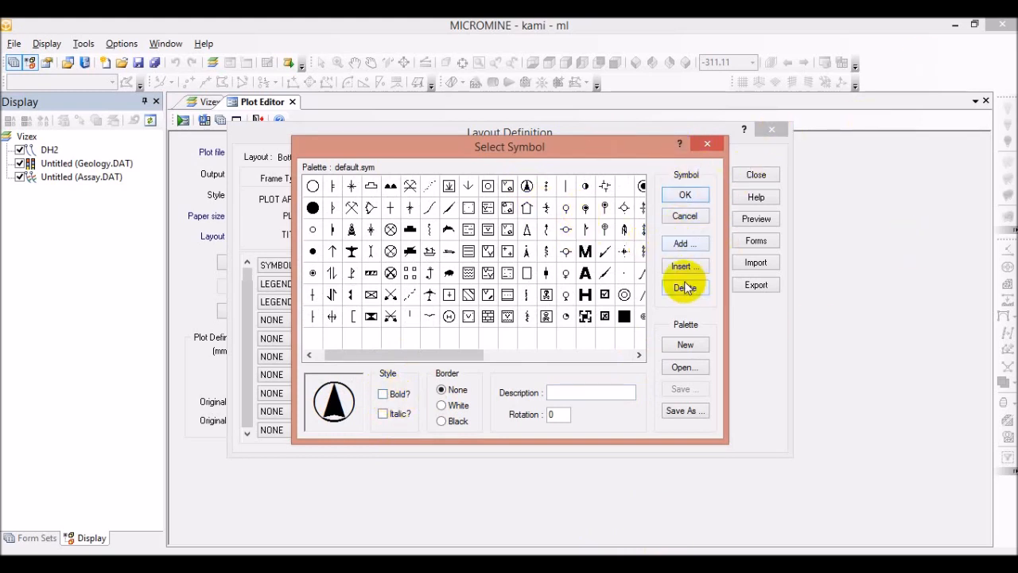
click(681, 411)
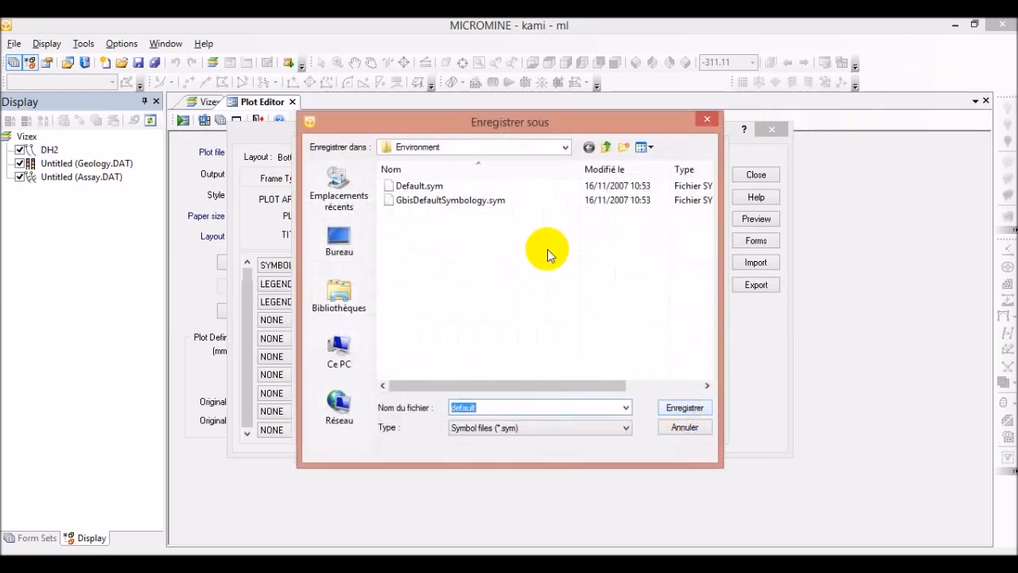
click(713, 121)
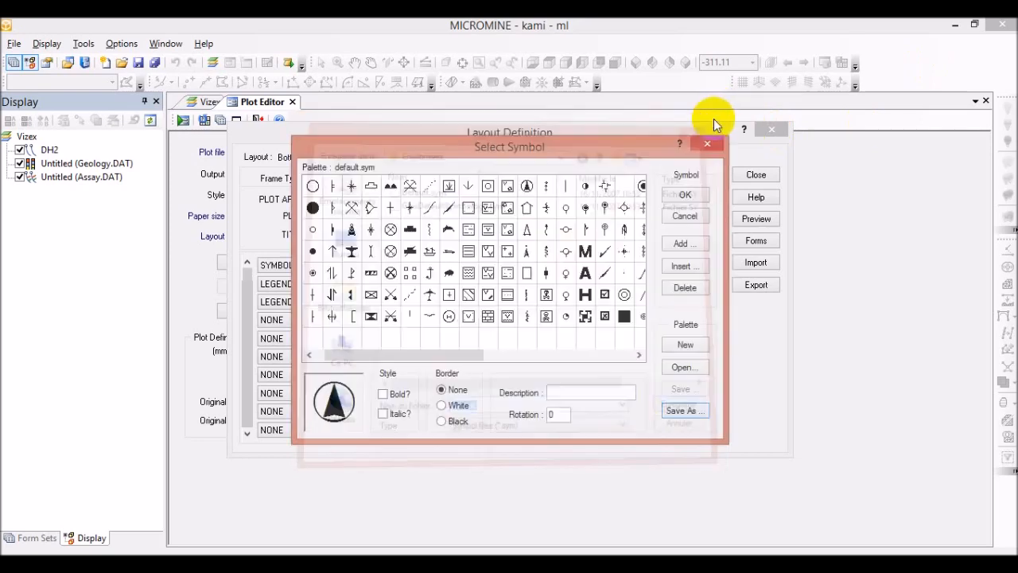
Step: Accept the north arrow symbol, keep its colour black, and save symbol frame 1 to the layout
click(685, 197)
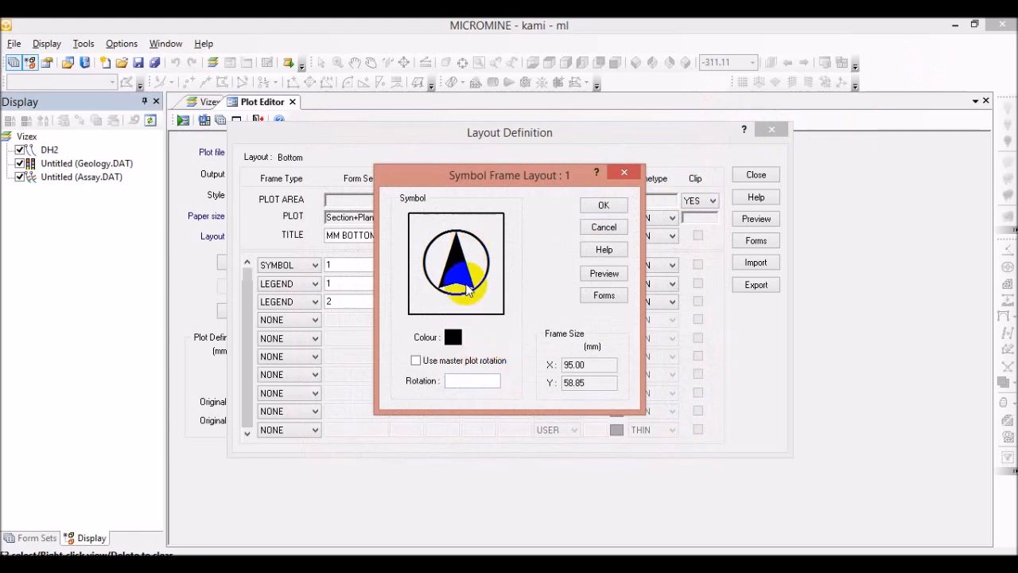
click(453, 337)
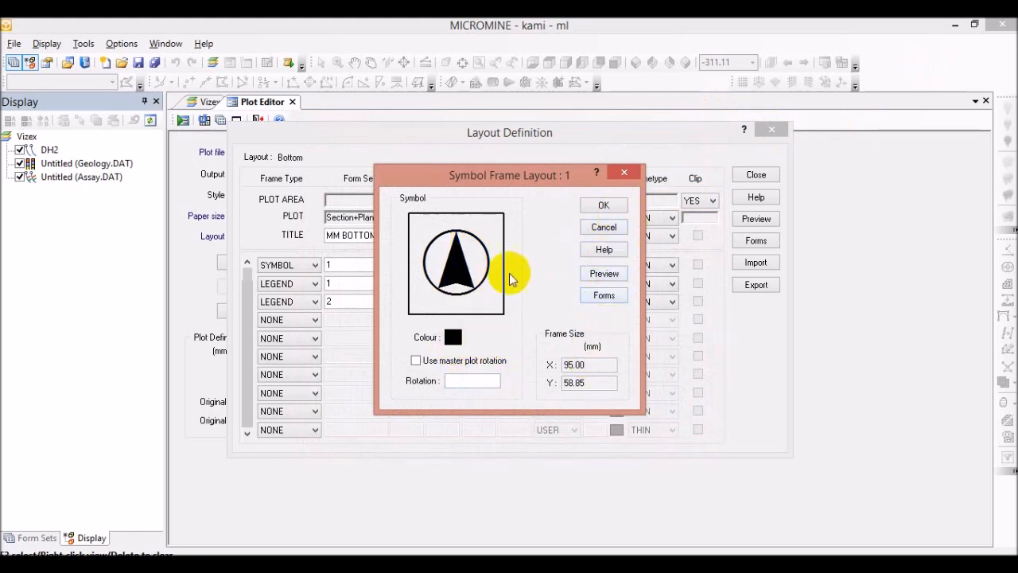
click(604, 207)
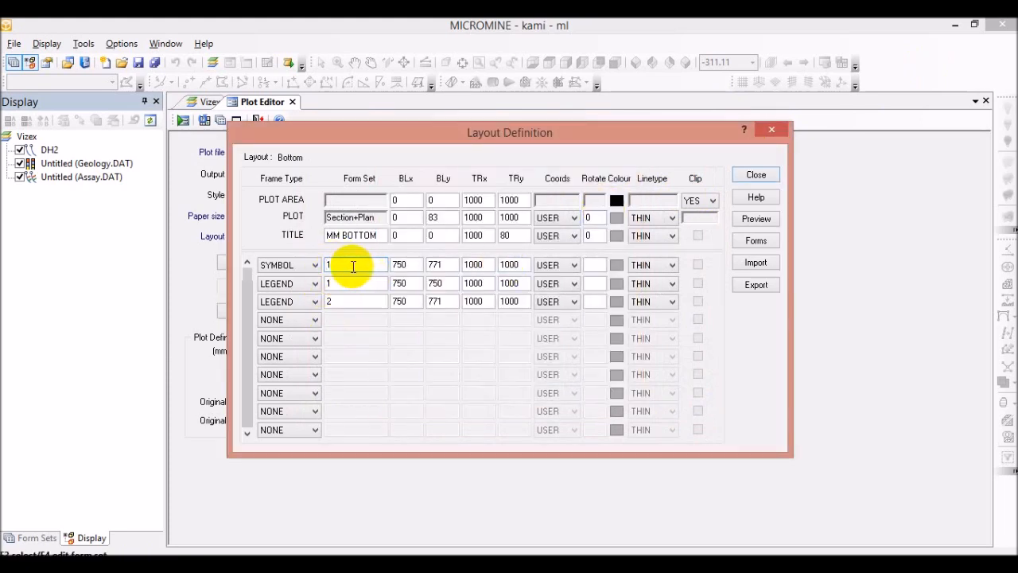
double_click(353, 267)
click(598, 205)
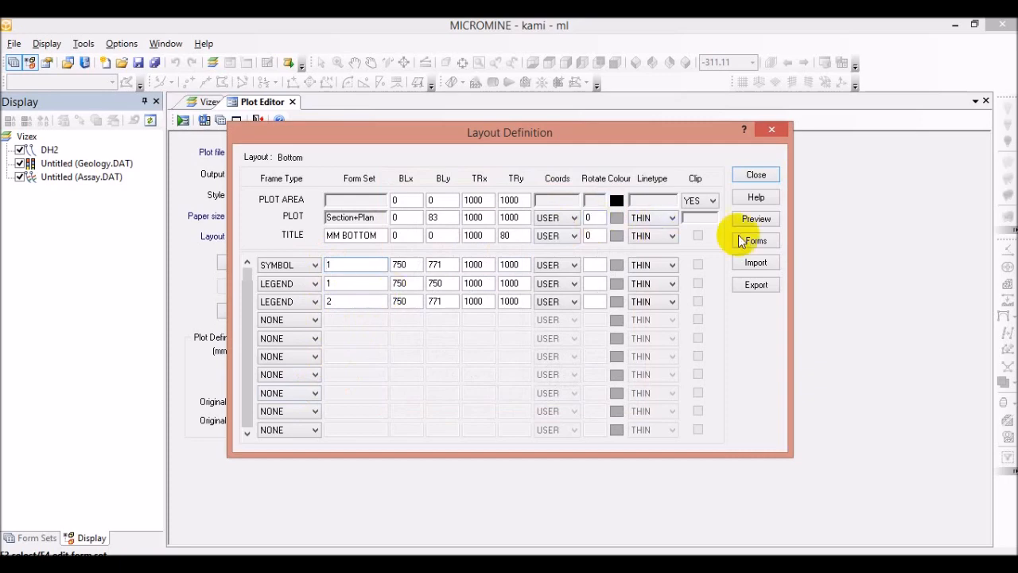
Step: Generate the SECTION1 plot preview from the finished layout and move the LITHOLOGY legend to the lower right of the plot
click(756, 177)
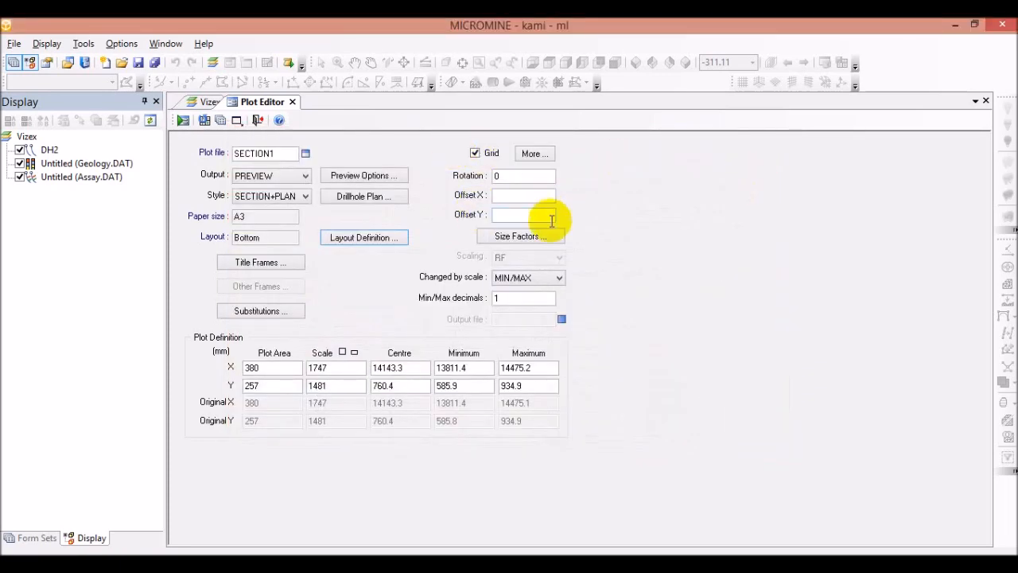
click(182, 121)
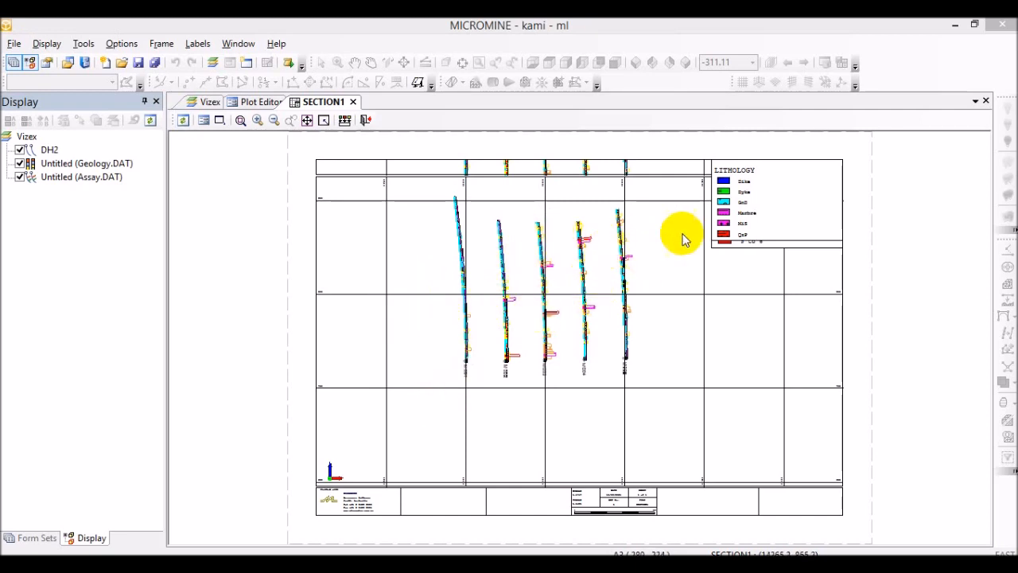
mouse_move(758, 215)
mouse_down()
mouse_move(711, 238)
mouse_move(756, 221)
mouse_up()
click(588, 330)
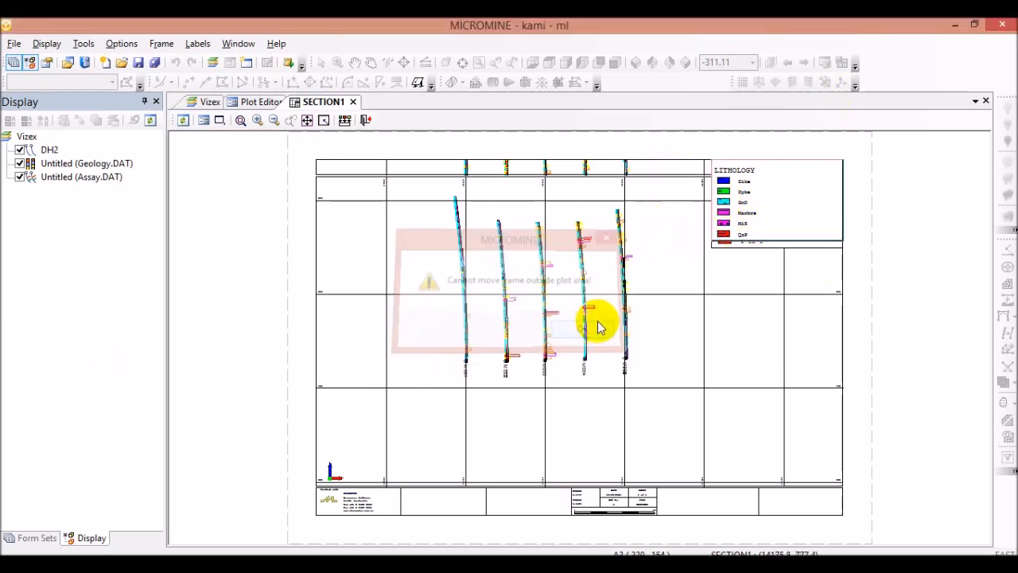
drag(784, 204, 692, 439)
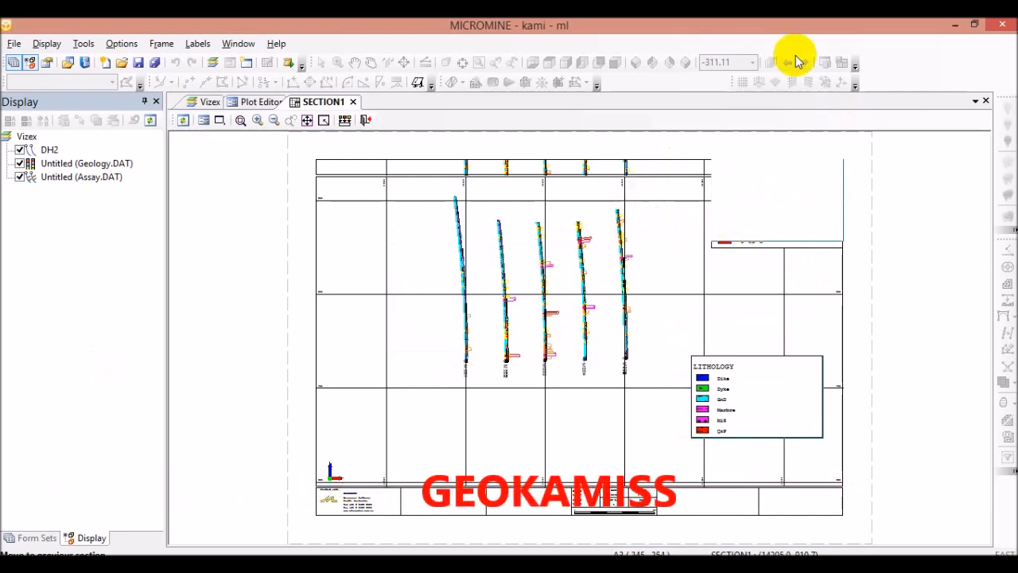
Step: Move the ASSAY legend to the lower left of the plot, just above the title frame
drag(712, 252, 850, 345)
click(581, 330)
drag(711, 251, 766, 341)
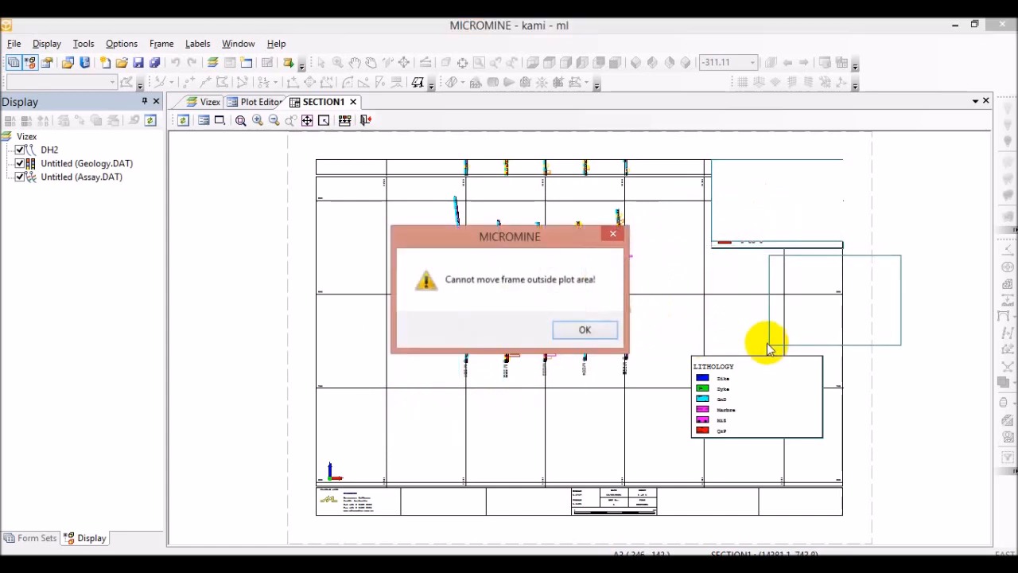
click(581, 329)
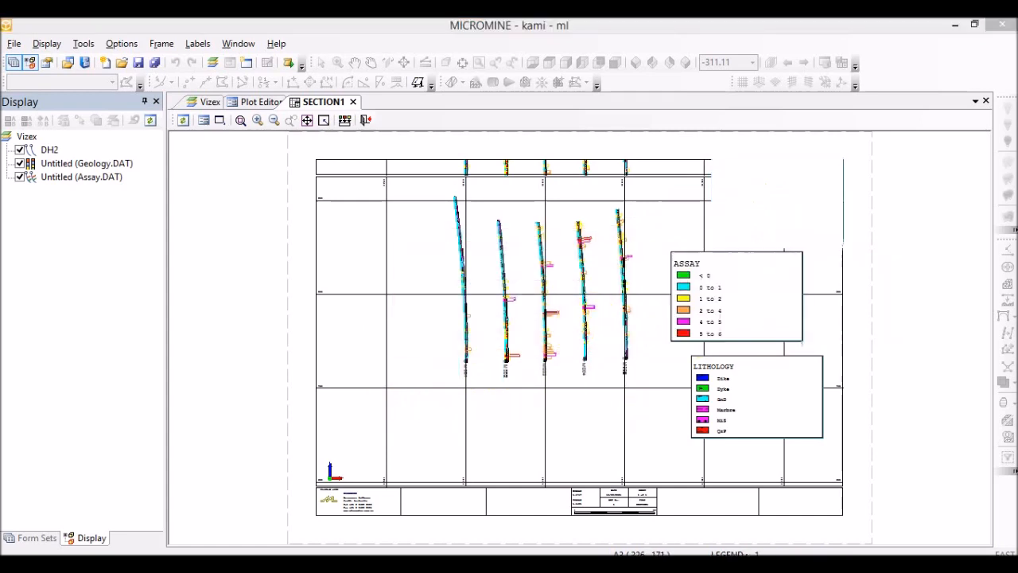
drag(731, 305, 350, 467)
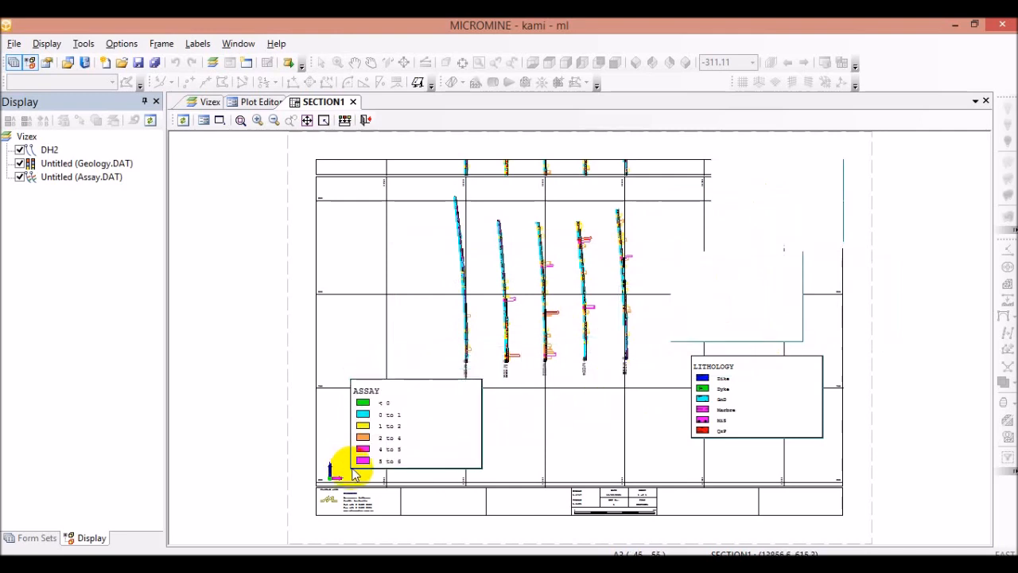
Step: Try to move the section plot frame downwards over the title frame
click(316, 438)
drag(316, 441, 318, 518)
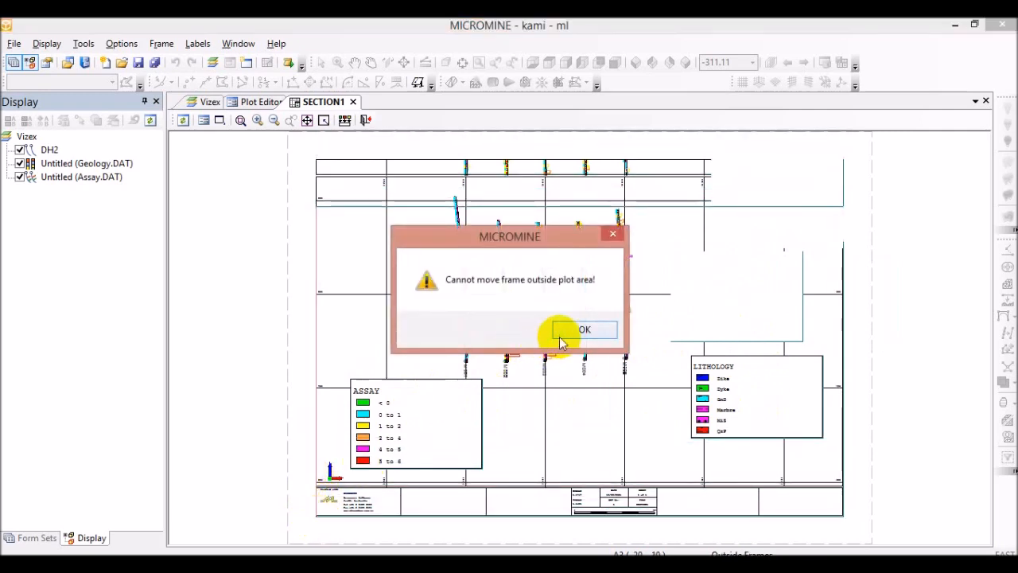
click(558, 335)
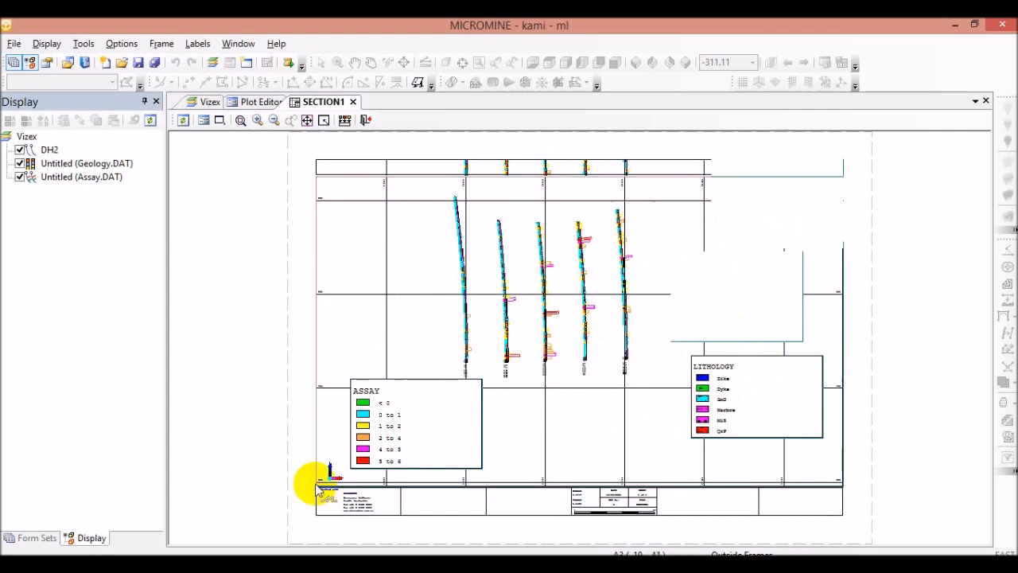
click(322, 474)
drag(322, 474, 325, 482)
click(584, 330)
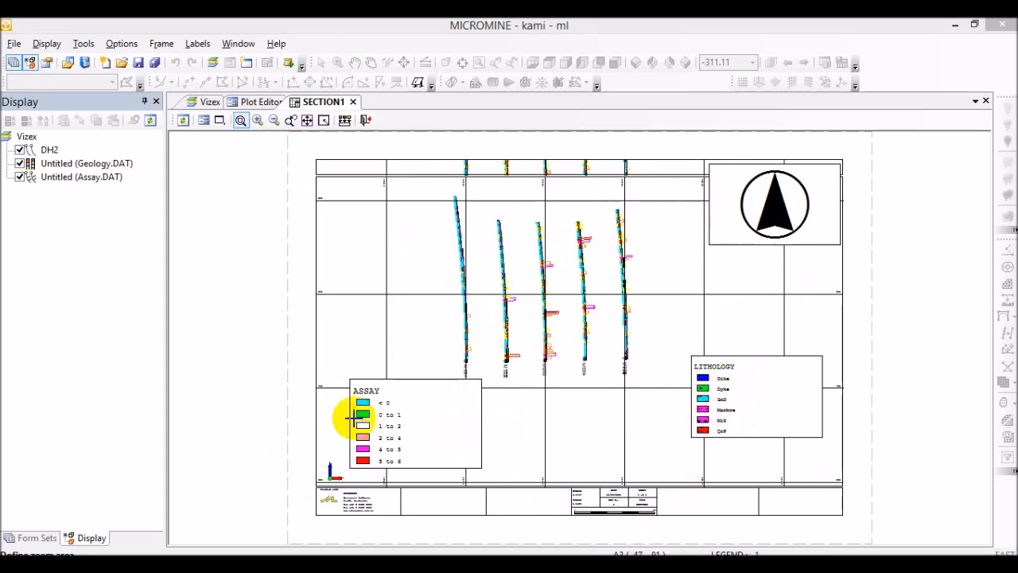
Step: Examine the drillholes and legends in the lower part of the SECTION1 plot and its upper-left corner up close
click(240, 120)
mouse_move(316, 174)
mouse_down()
mouse_move(486, 234)
mouse_move(302, 173)
mouse_move(318, 172)
mouse_up()
click(571, 334)
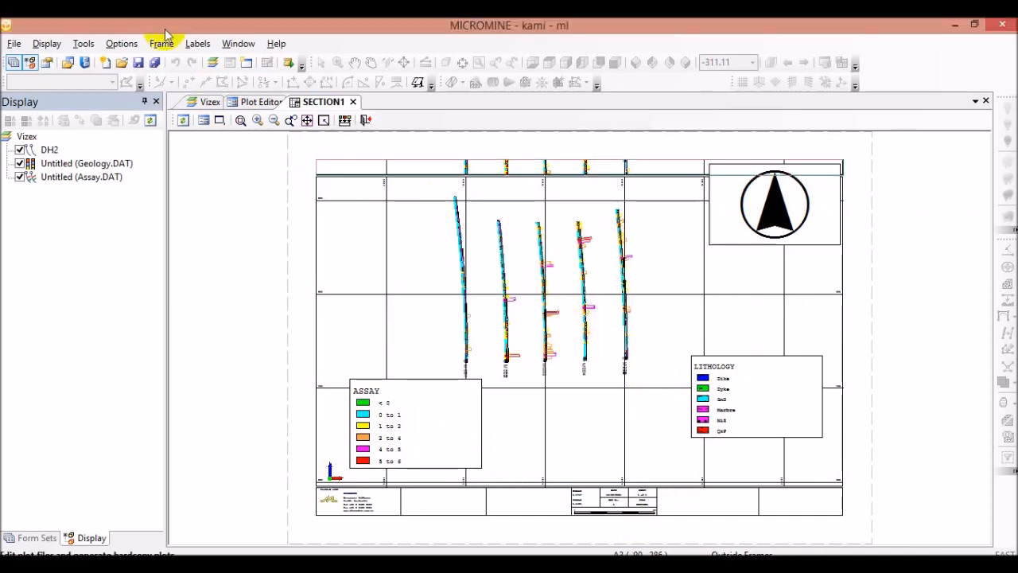
click(238, 121)
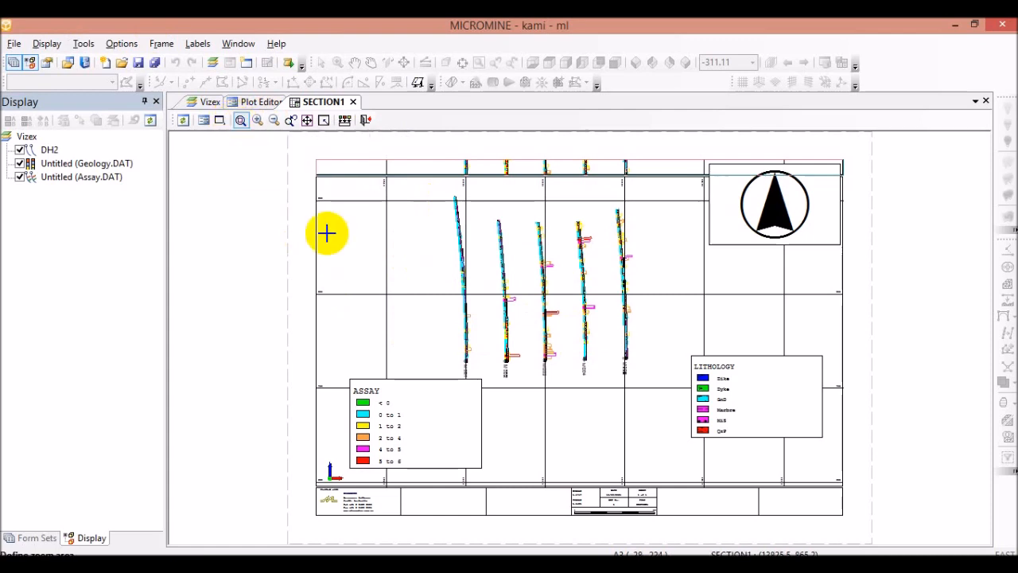
drag(312, 202, 854, 520)
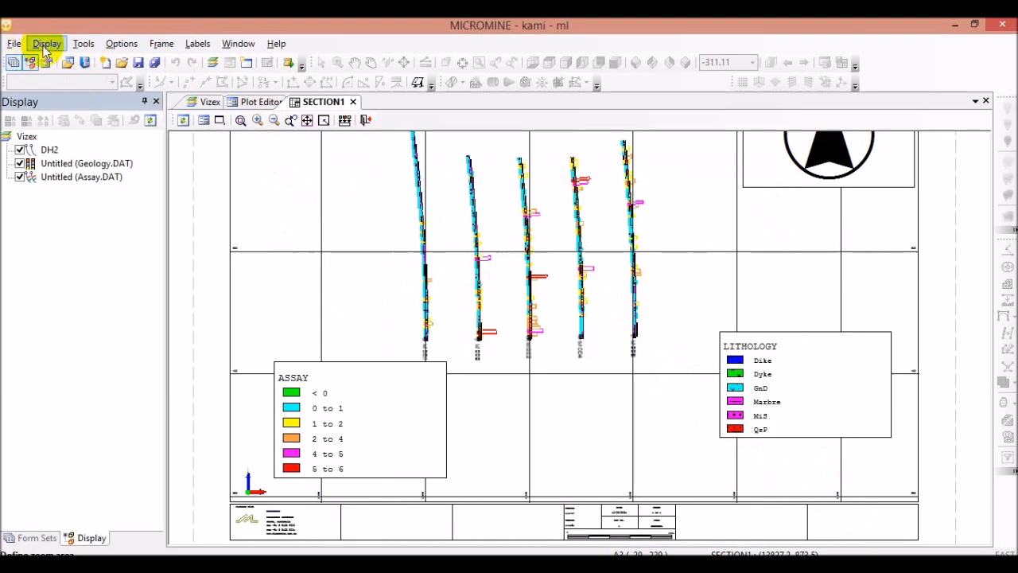
click(83, 45)
mouse_move(122, 47)
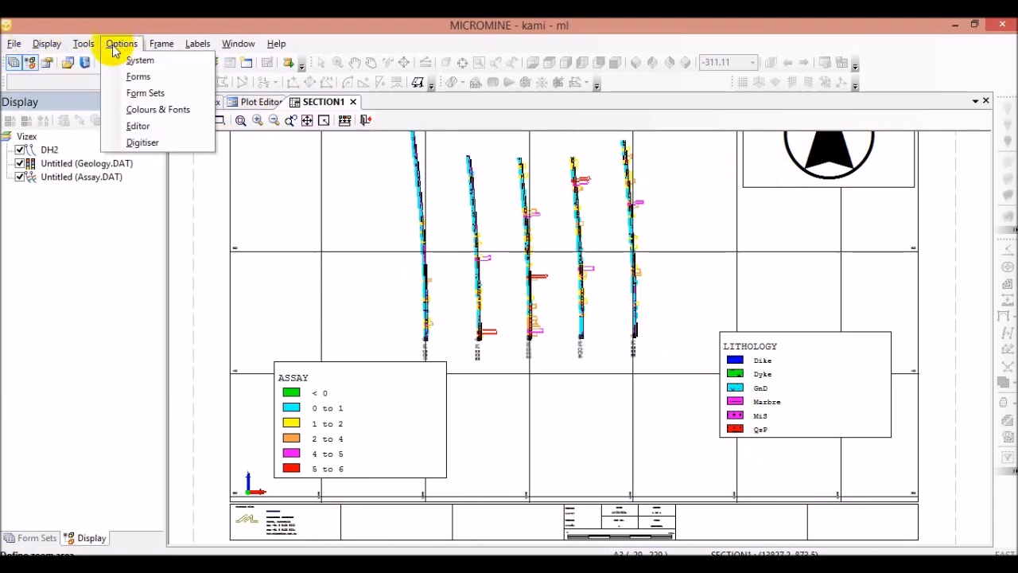
mouse_move(47, 51)
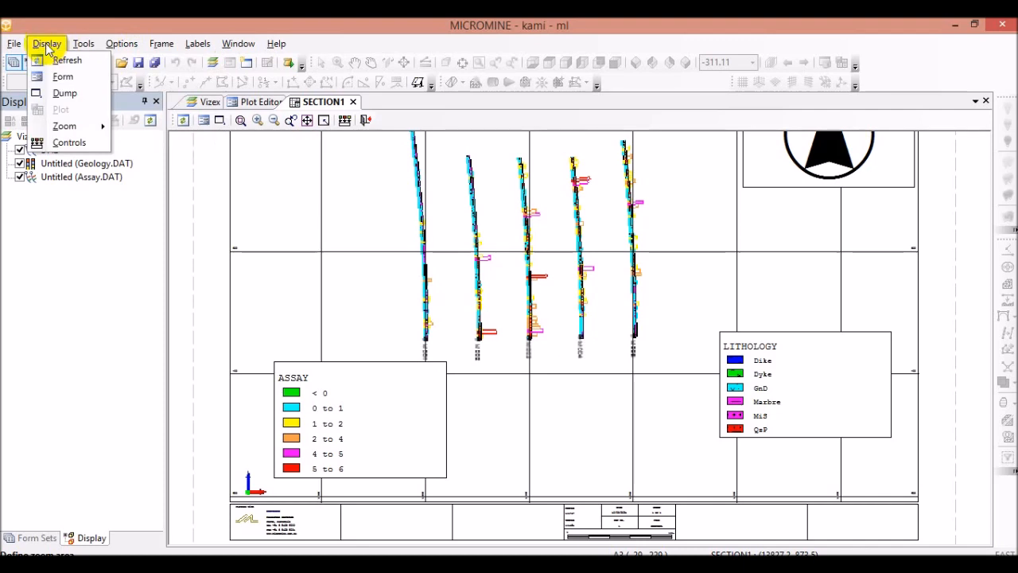
mouse_move(80, 130)
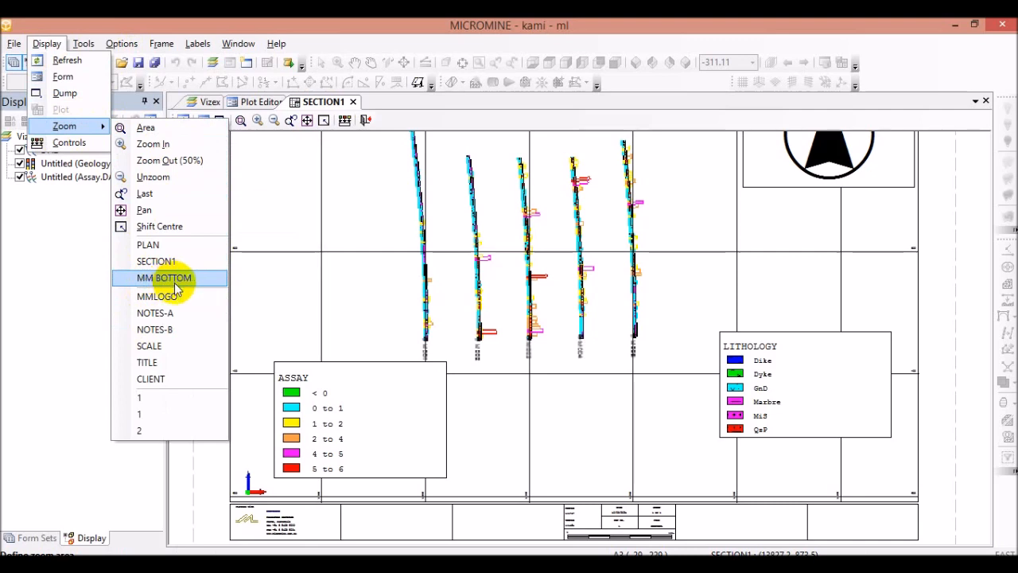
click(151, 145)
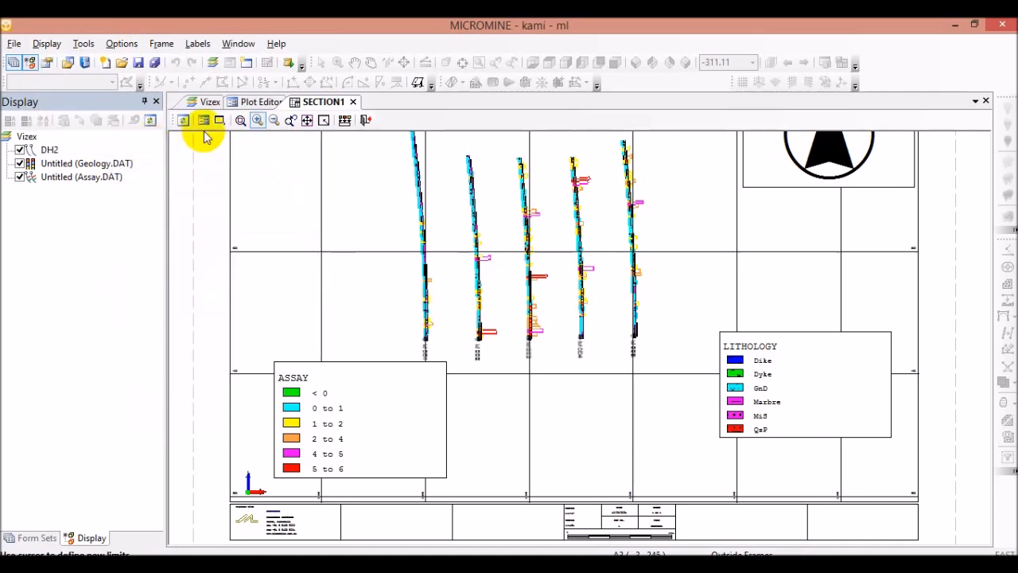
click(246, 153)
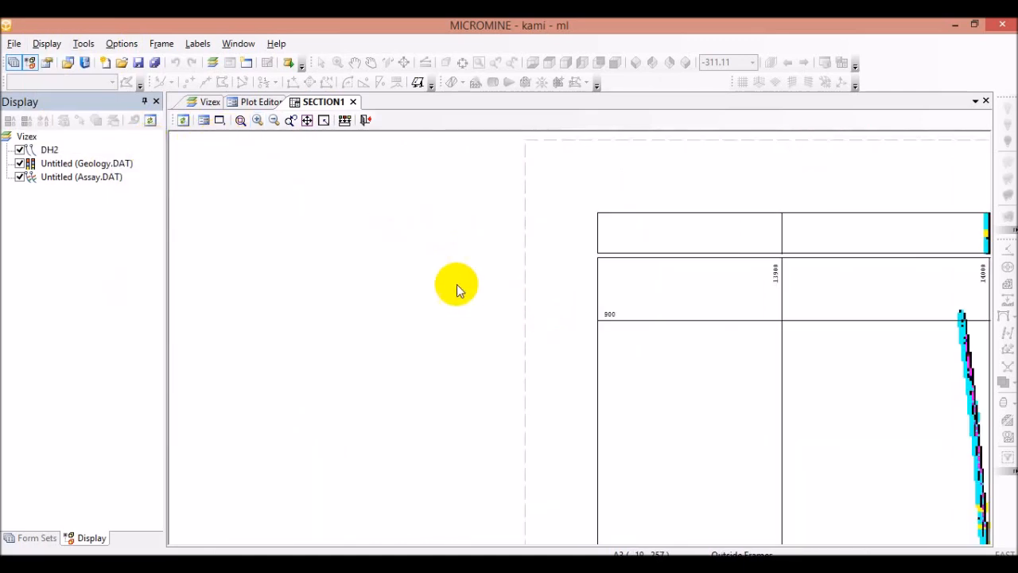
click(653, 565)
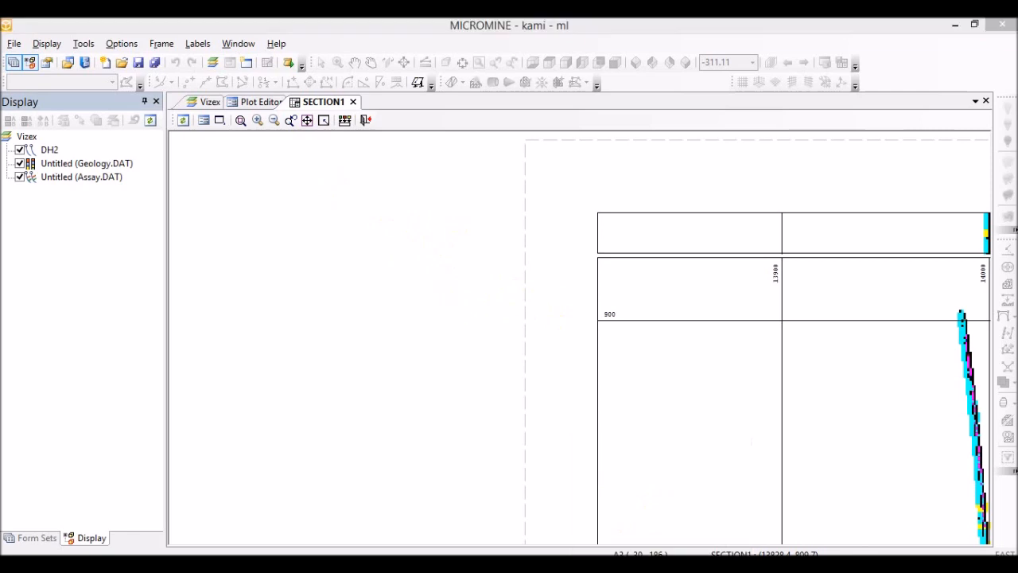
click(240, 121)
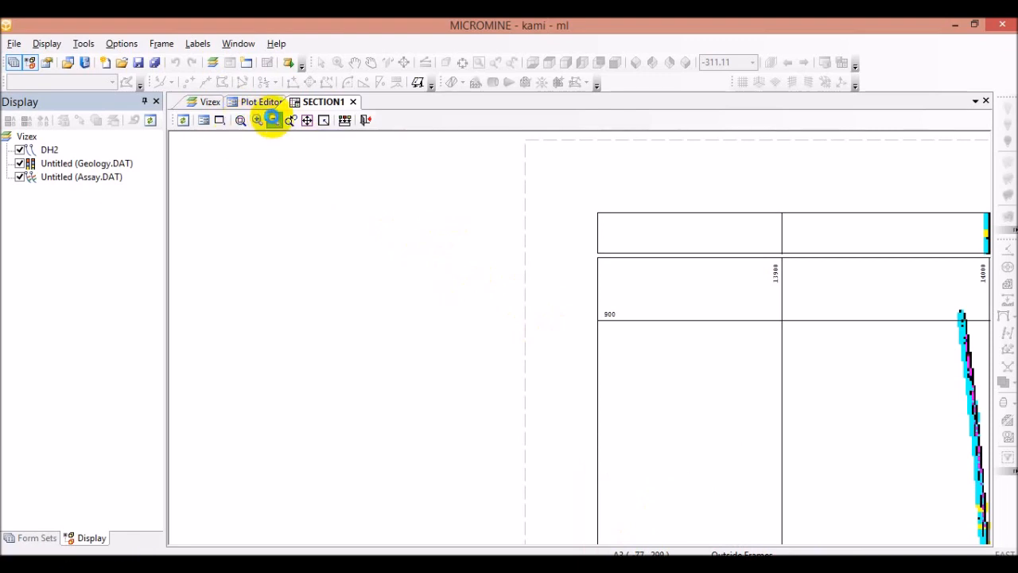
click(273, 120)
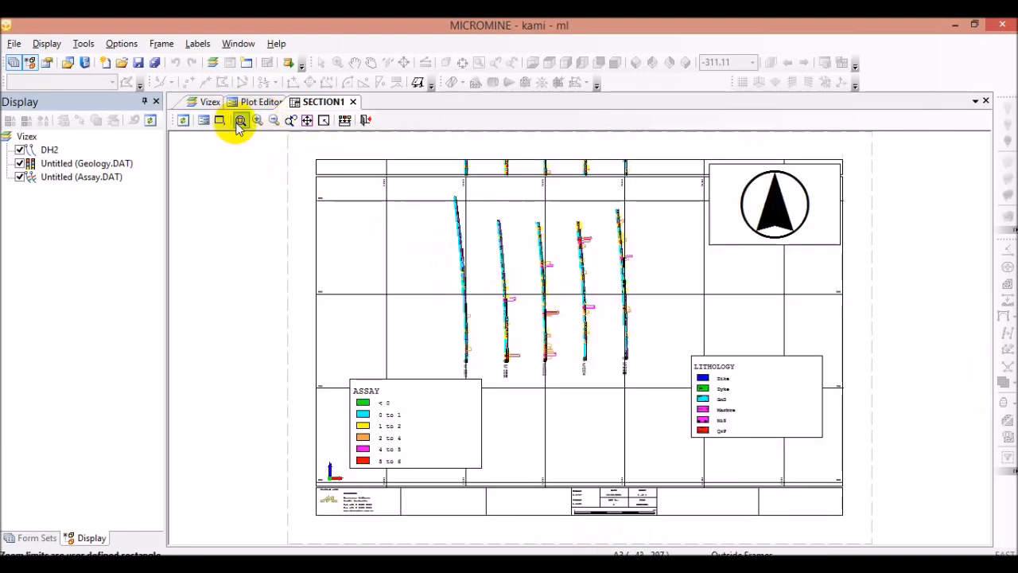
Step: Examine the title frame beneath the section up close, including its scale, date, sheet and reference block
click(239, 120)
drag(316, 486, 859, 527)
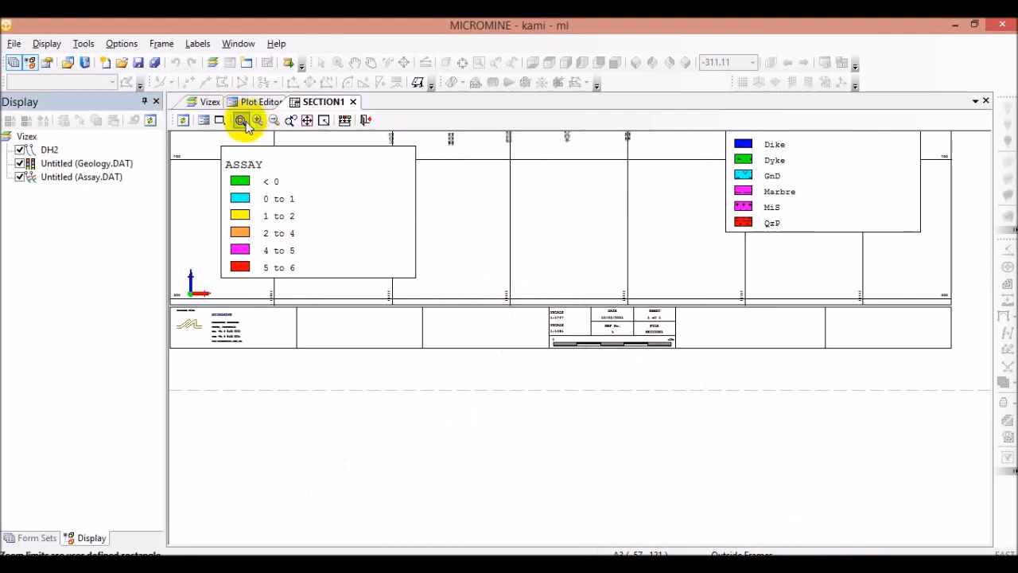
click(239, 120)
drag(178, 309, 959, 356)
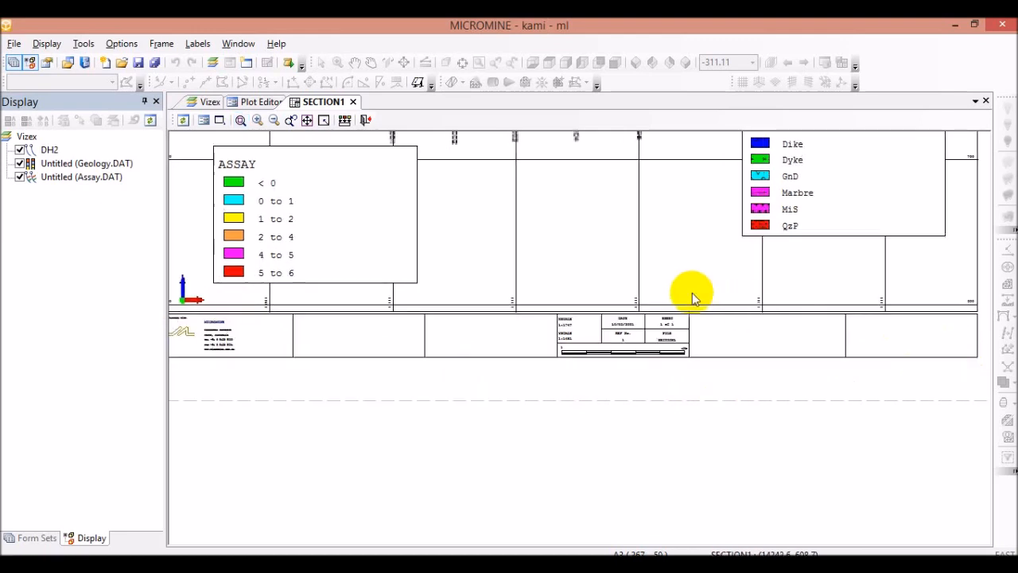
click(220, 121)
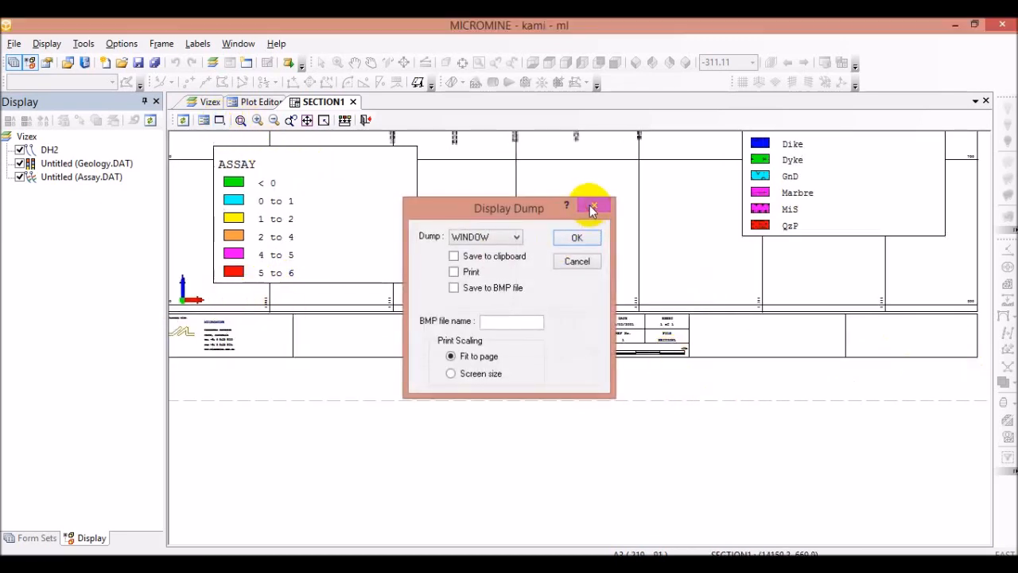
click(593, 207)
click(241, 121)
drag(181, 313, 968, 371)
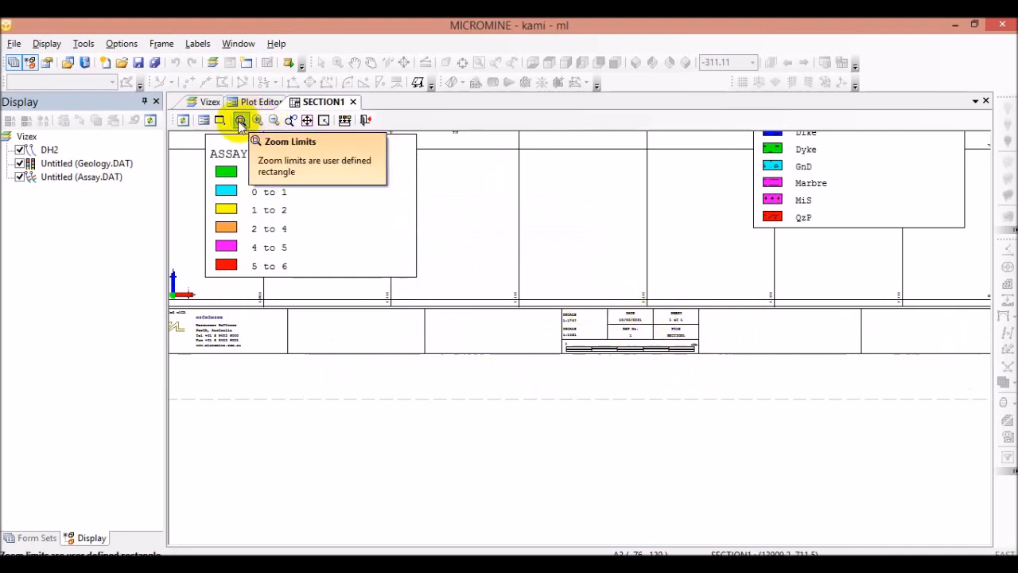
click(240, 121)
drag(531, 300, 720, 386)
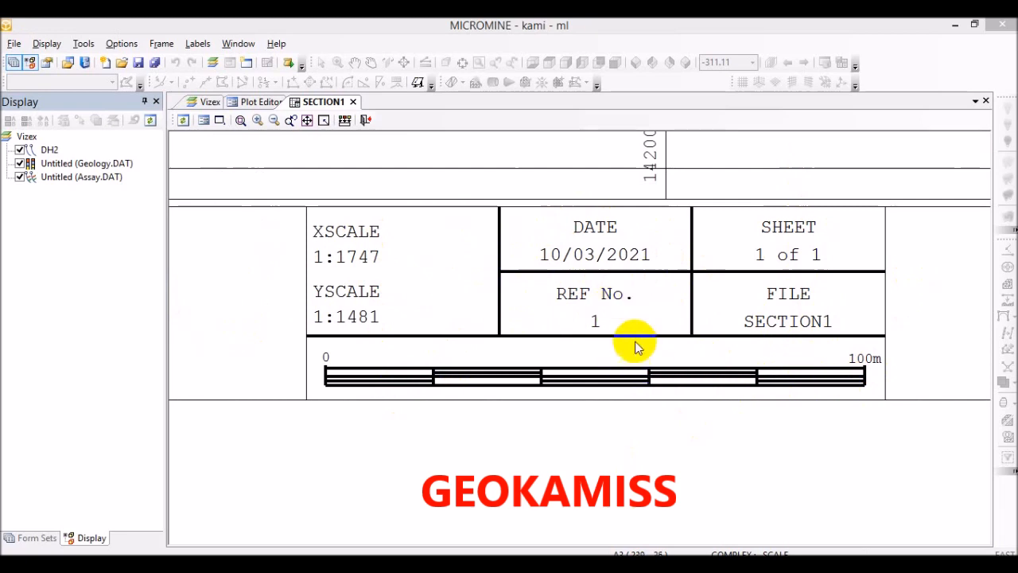
click(274, 121)
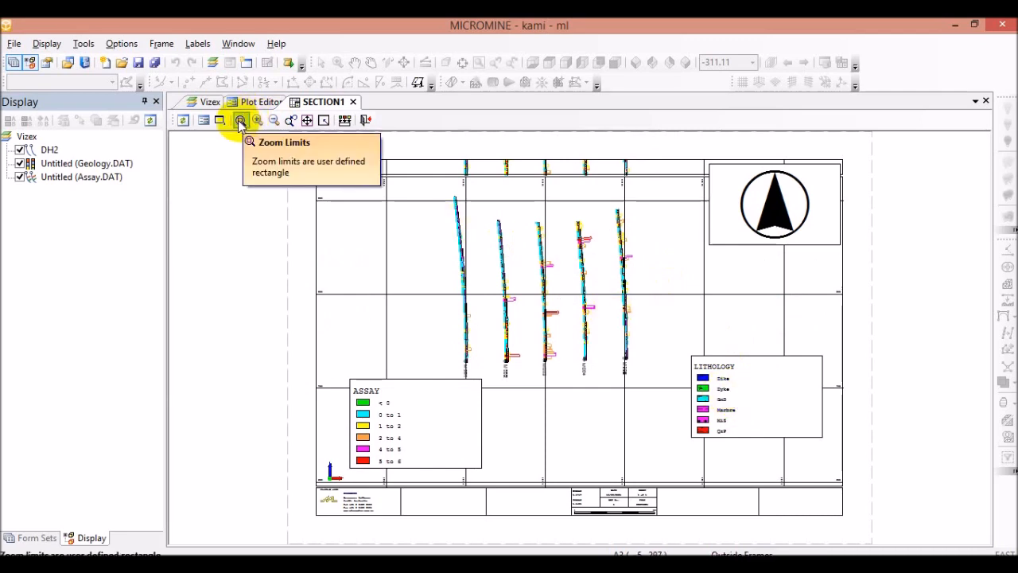
Step: Examine the drillhole traces together with the ASSAY and LITHOLOGY legends, ending on the full plot sheet
click(240, 123)
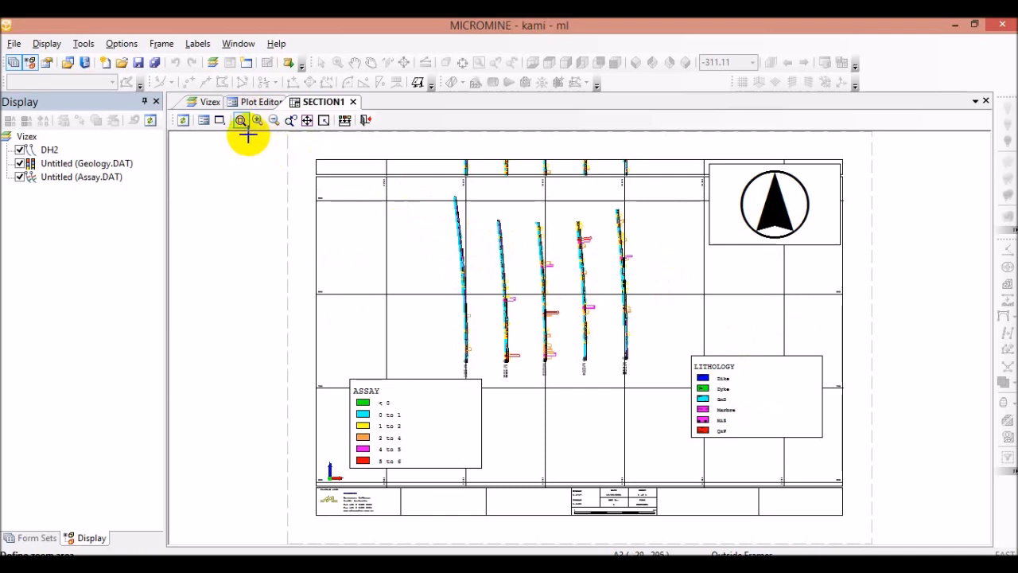
drag(412, 187, 791, 477)
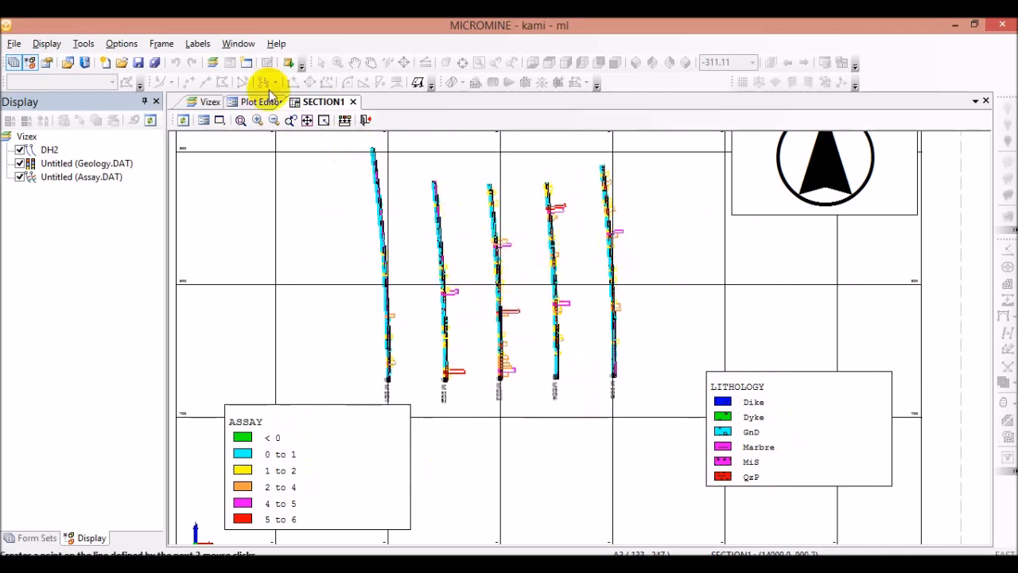
click(240, 121)
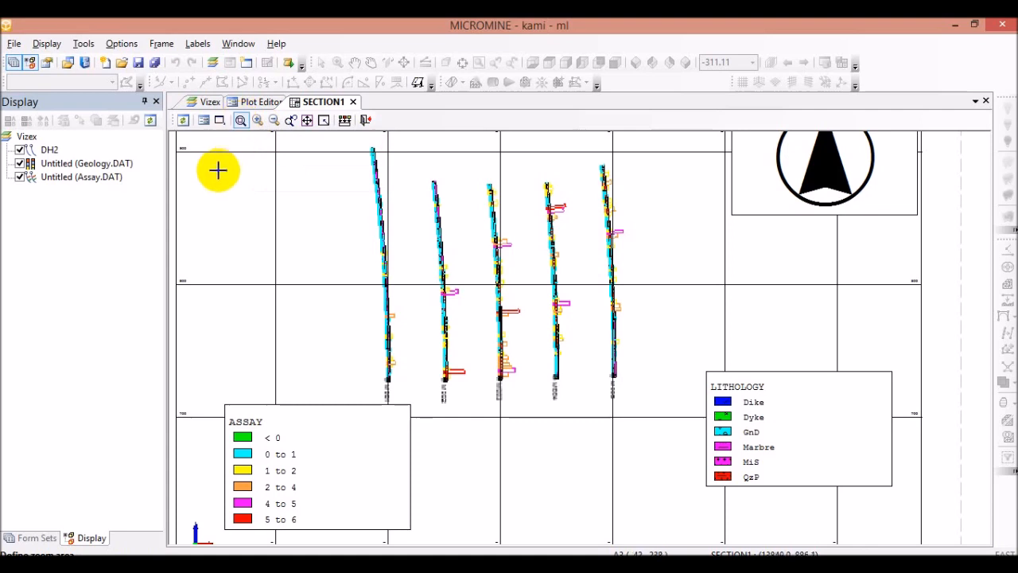
click(272, 119)
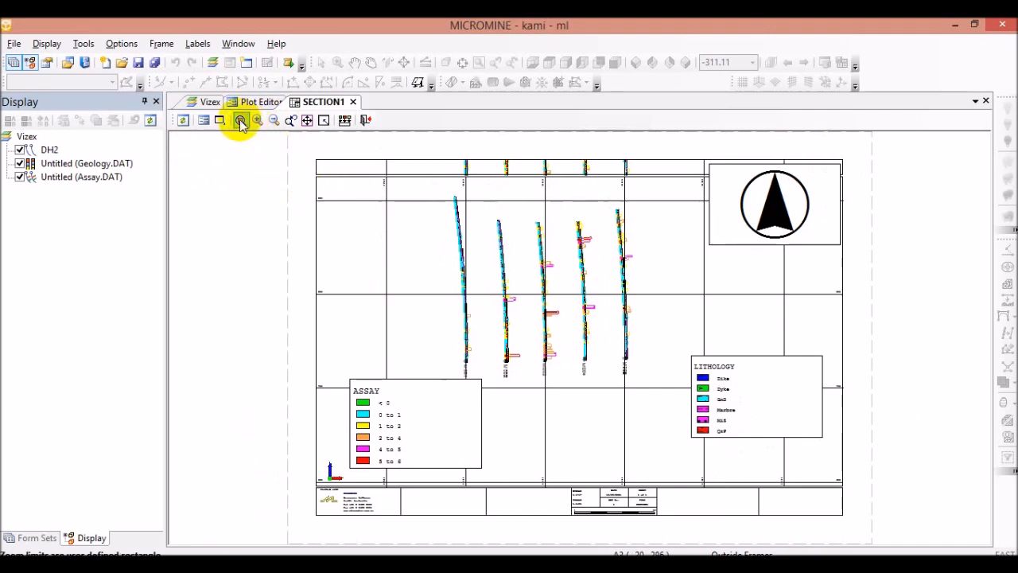
click(241, 120)
drag(296, 174, 307, 199)
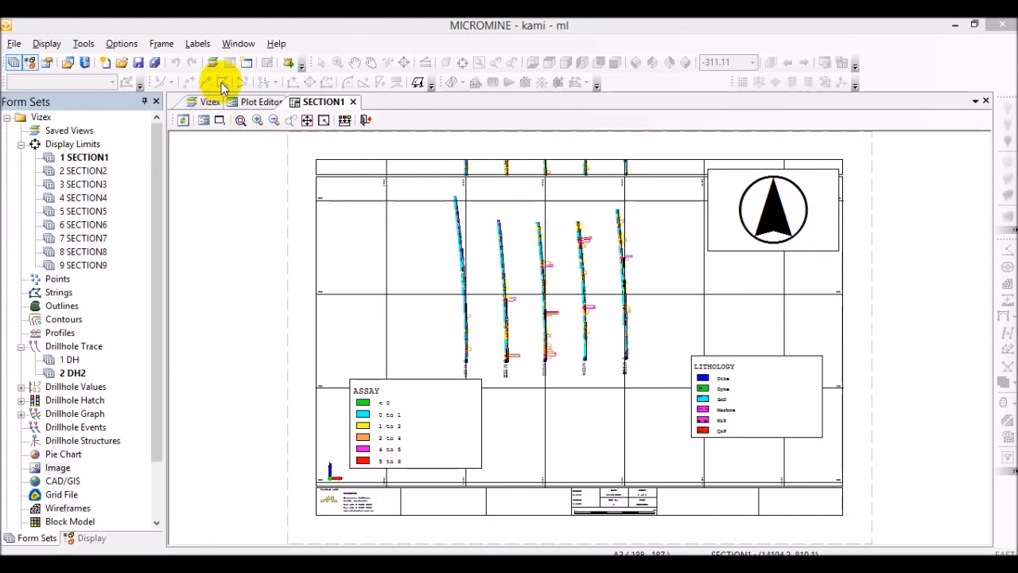
Step: Dump the plot window with printing enabled and save it to a BMP file named SECT1
click(221, 120)
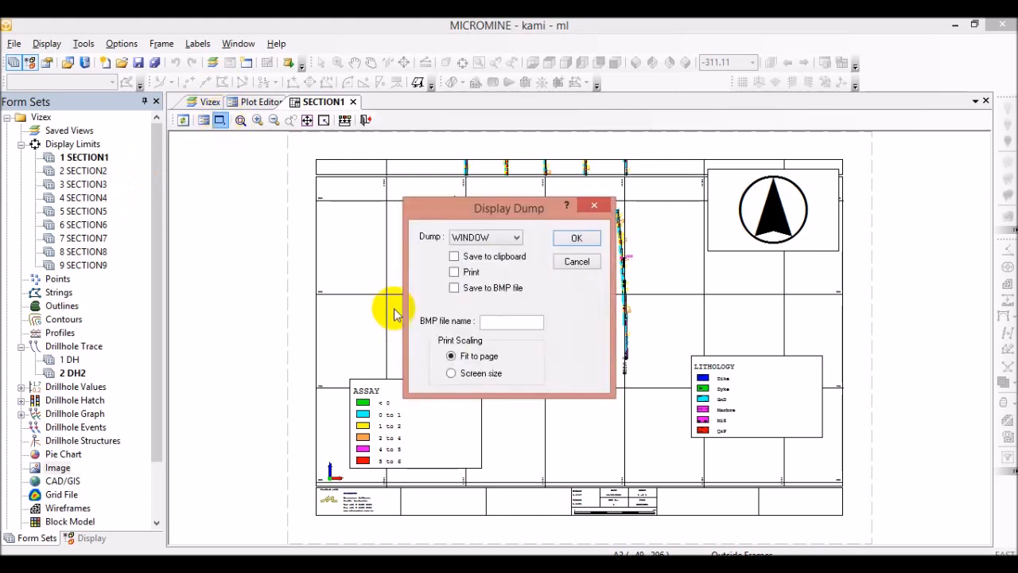
click(454, 288)
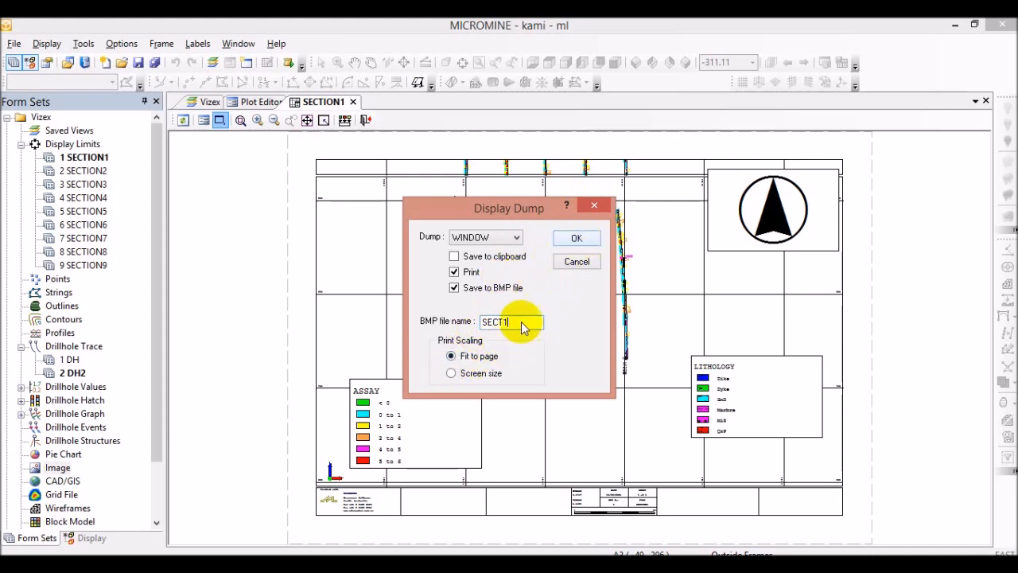
click(576, 240)
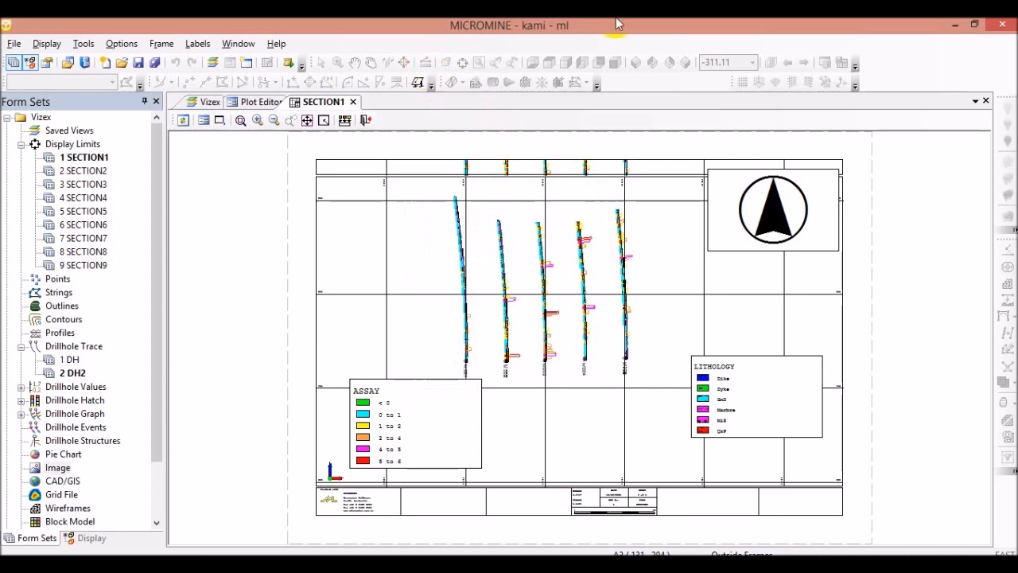
Step: Open the SECT1 image from the training-micromine folder, inspect the exported plot up close and return to MICROMINE
click(952, 28)
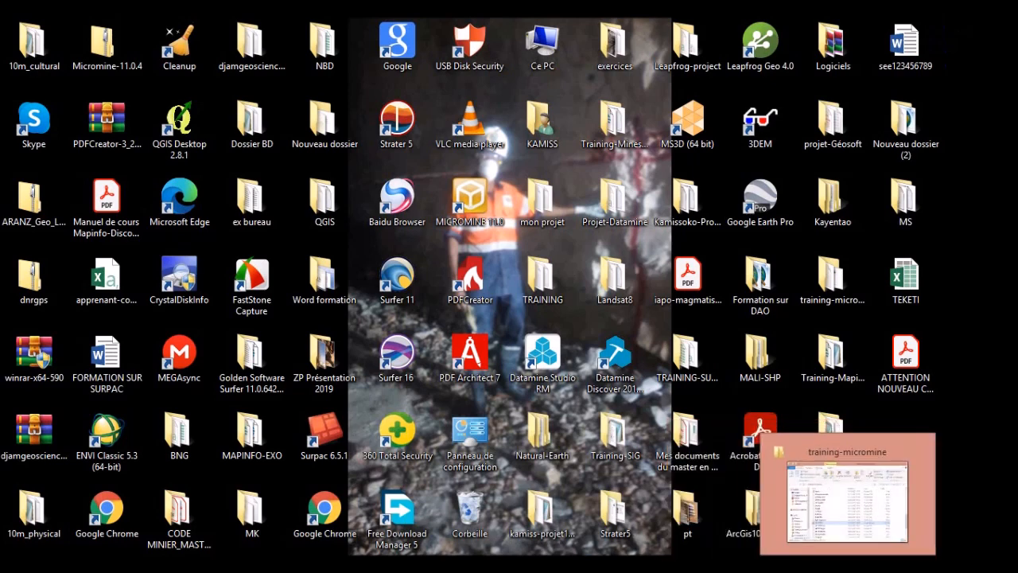
click(833, 518)
double_click(274, 420)
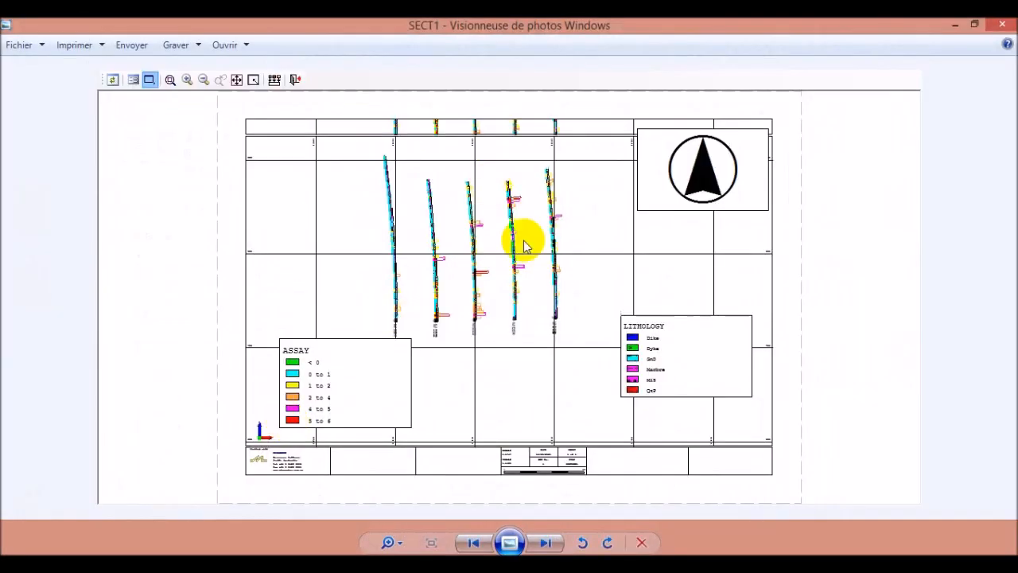
scroll(521, 322, up, 2)
scroll(520, 302, down, 2)
scroll(525, 295, up, 3)
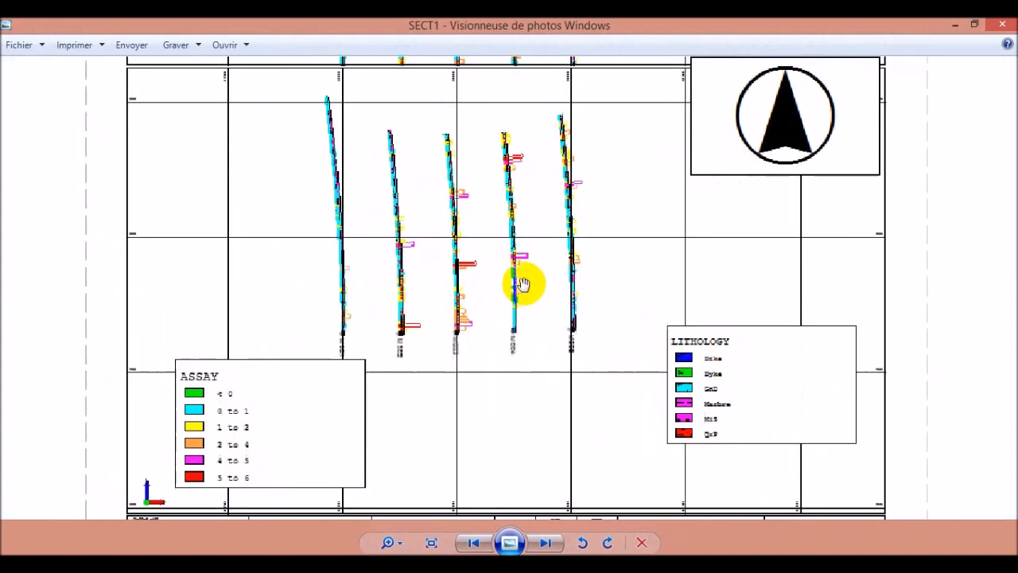
scroll(525, 296, down, 3)
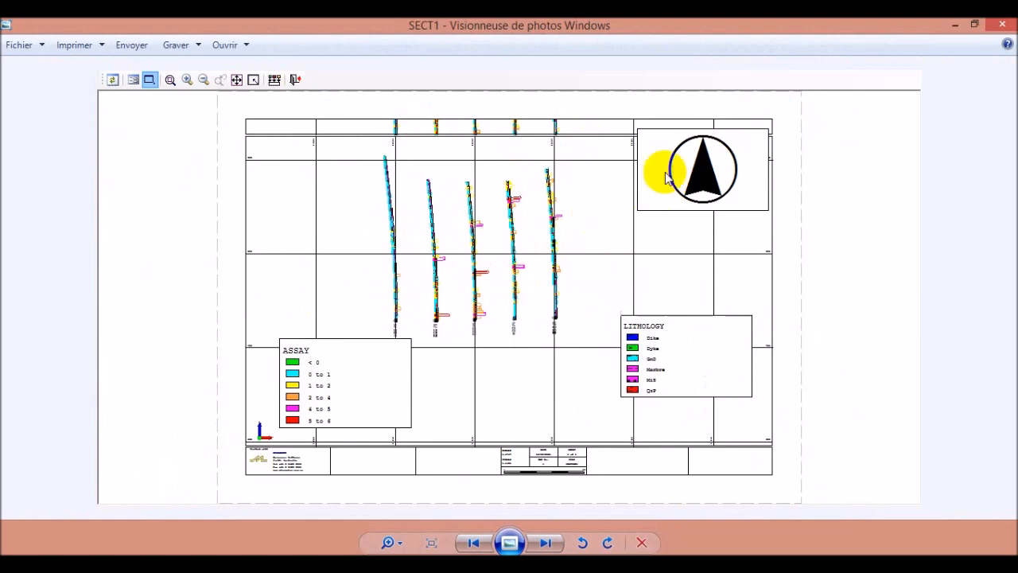
click(955, 24)
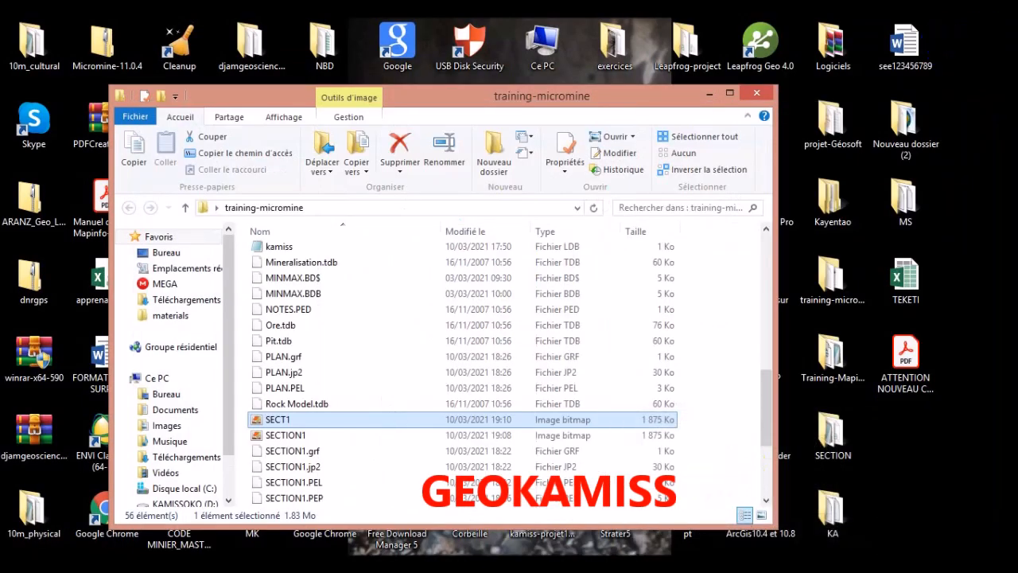
click(471, 516)
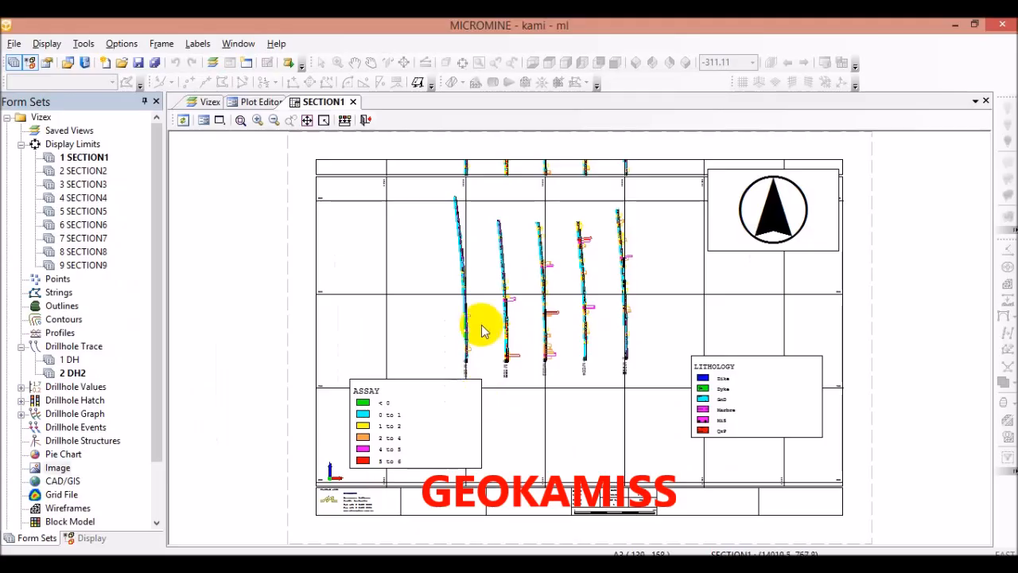